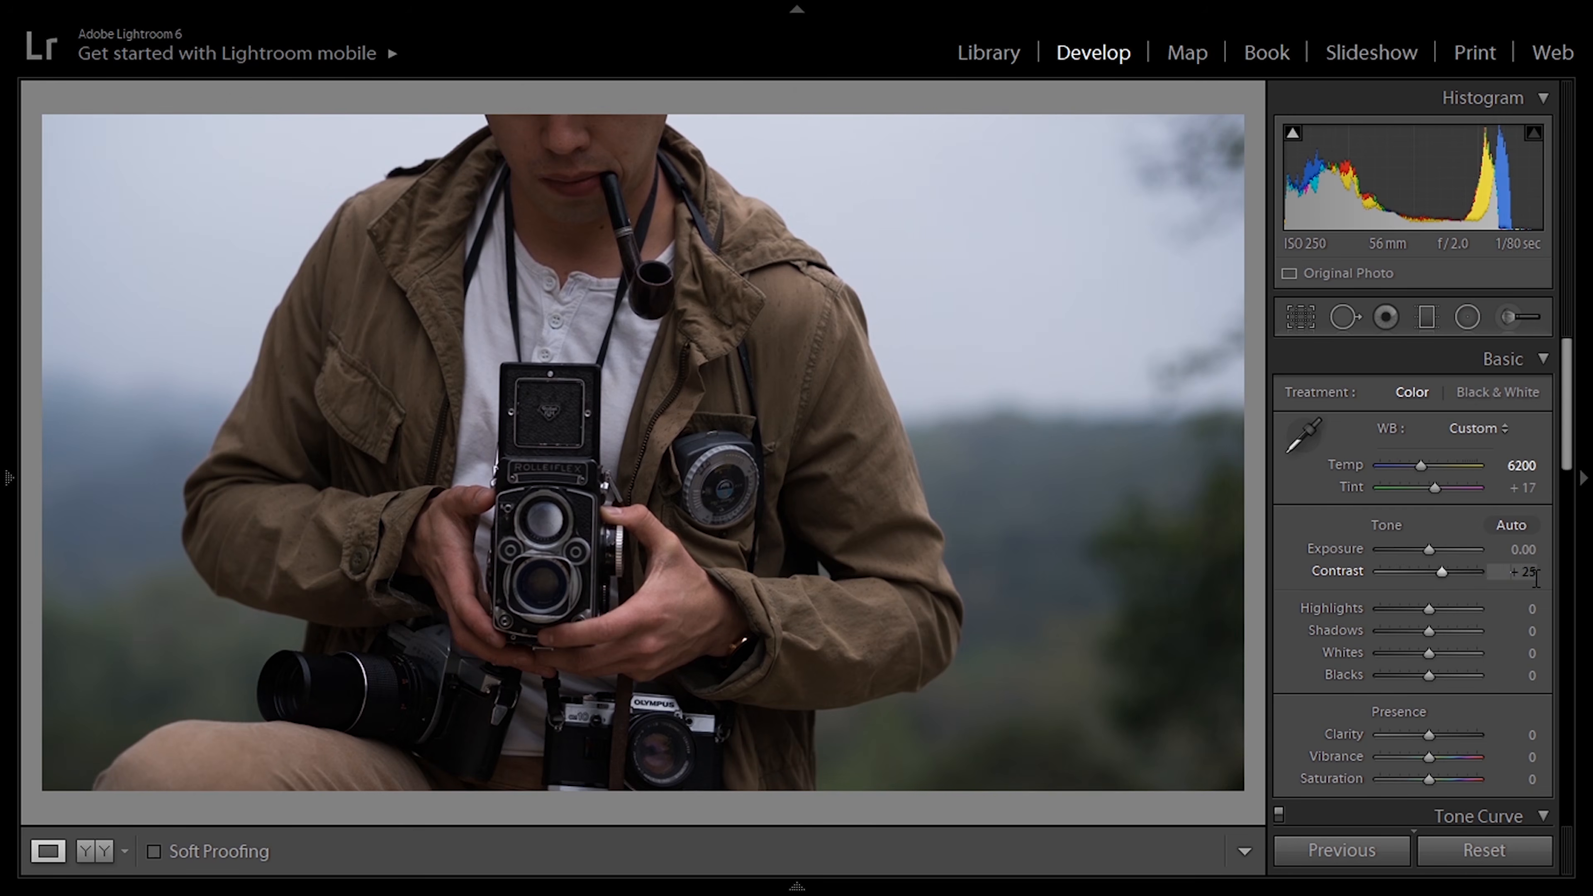
Step: Set Highlights to +60 and Shadows to +80 in the basic tone adjustments
text(60)
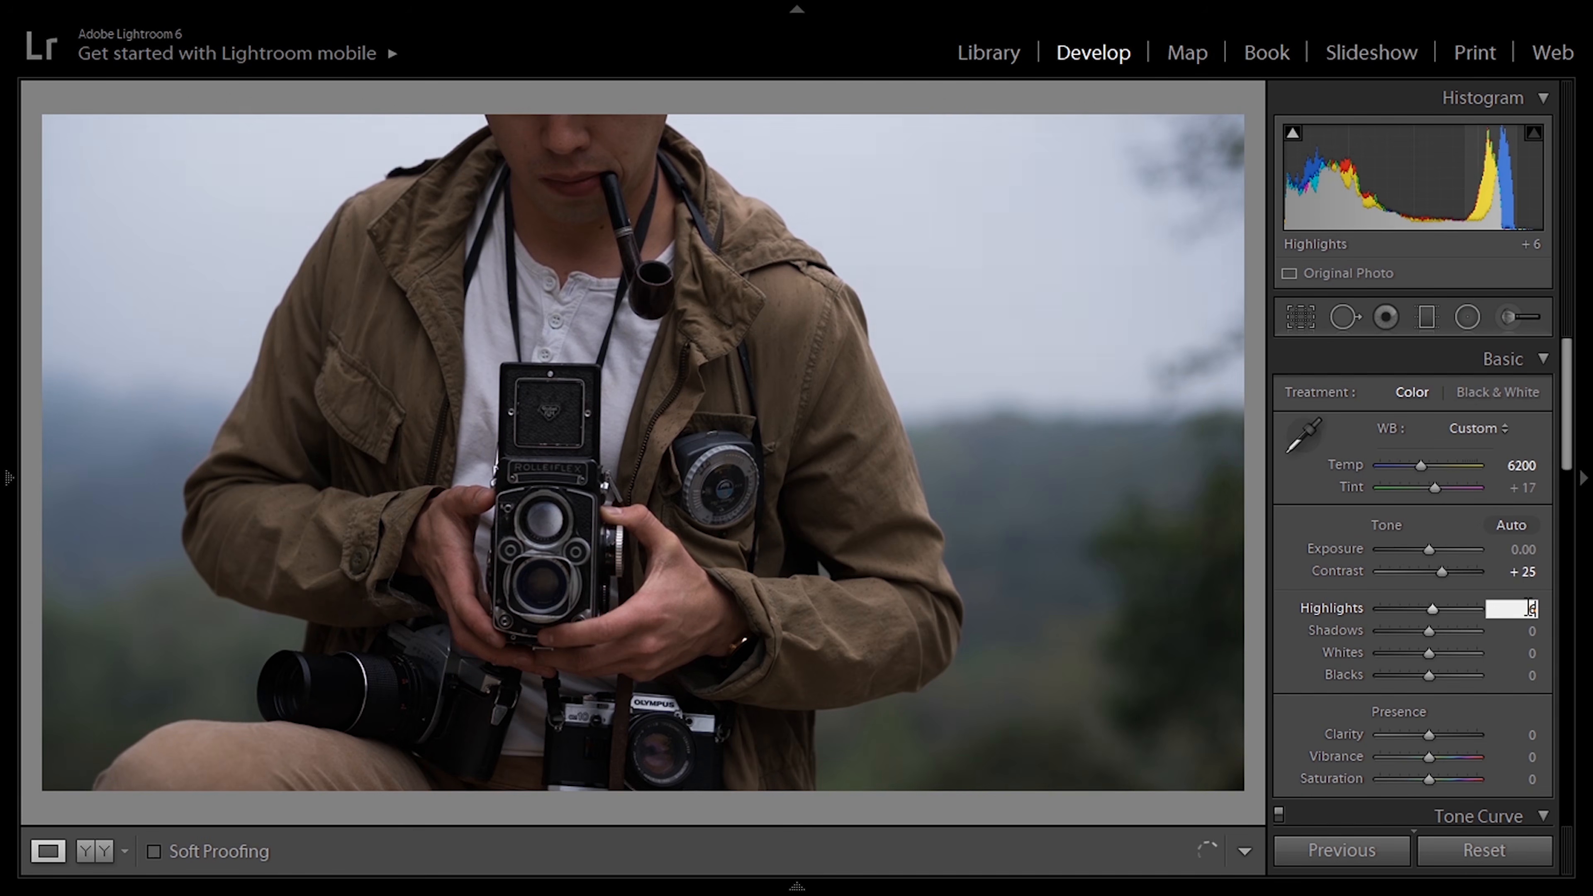
key(Return)
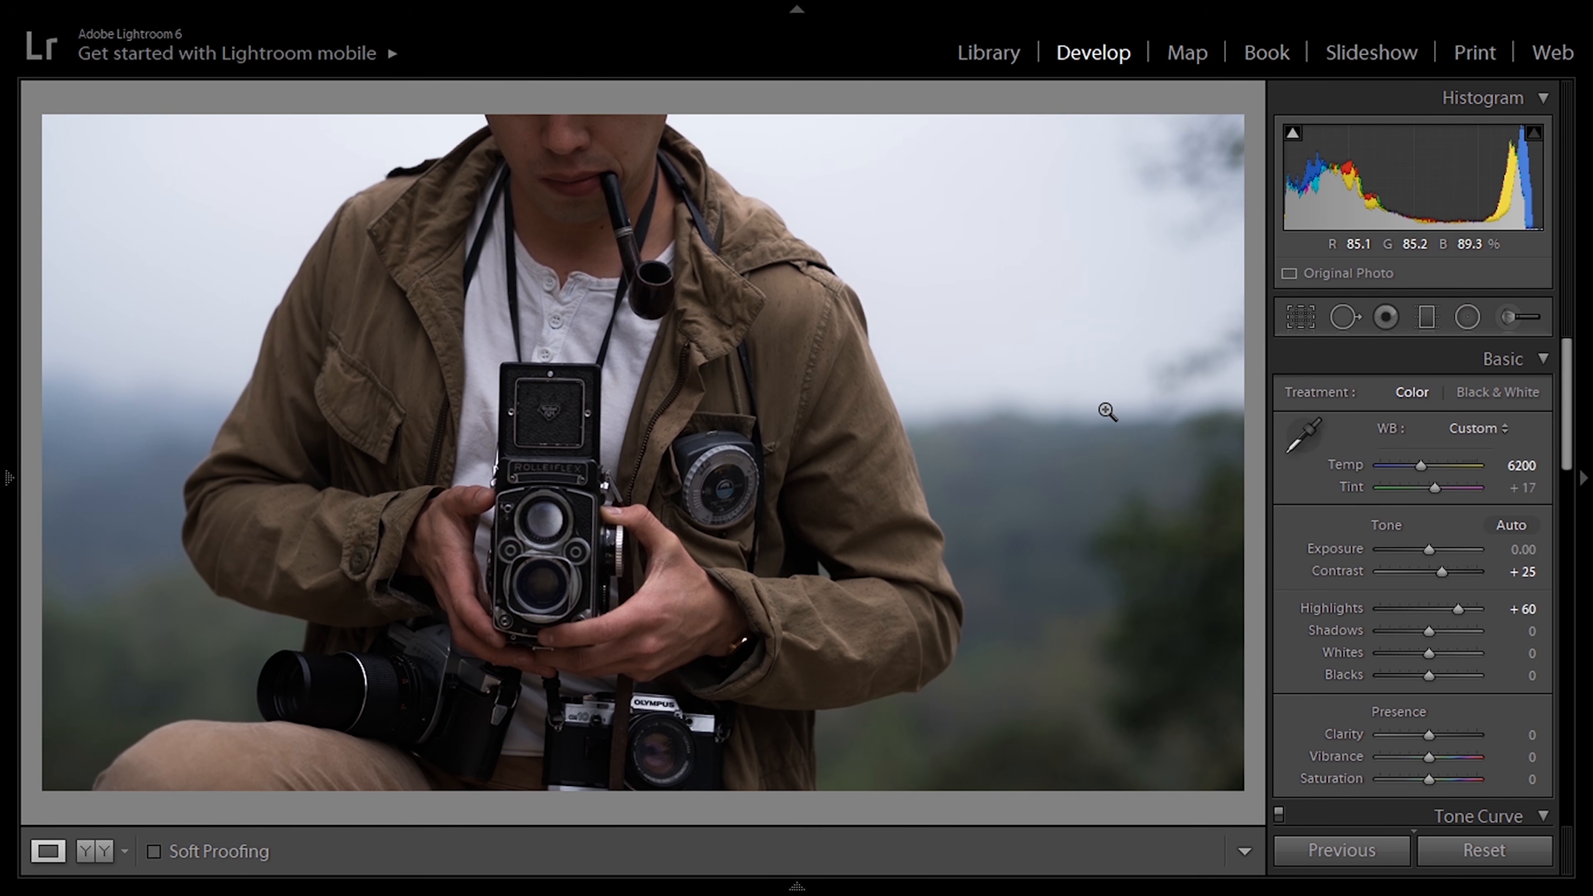
click(1512, 631)
text(80)
key(Return)
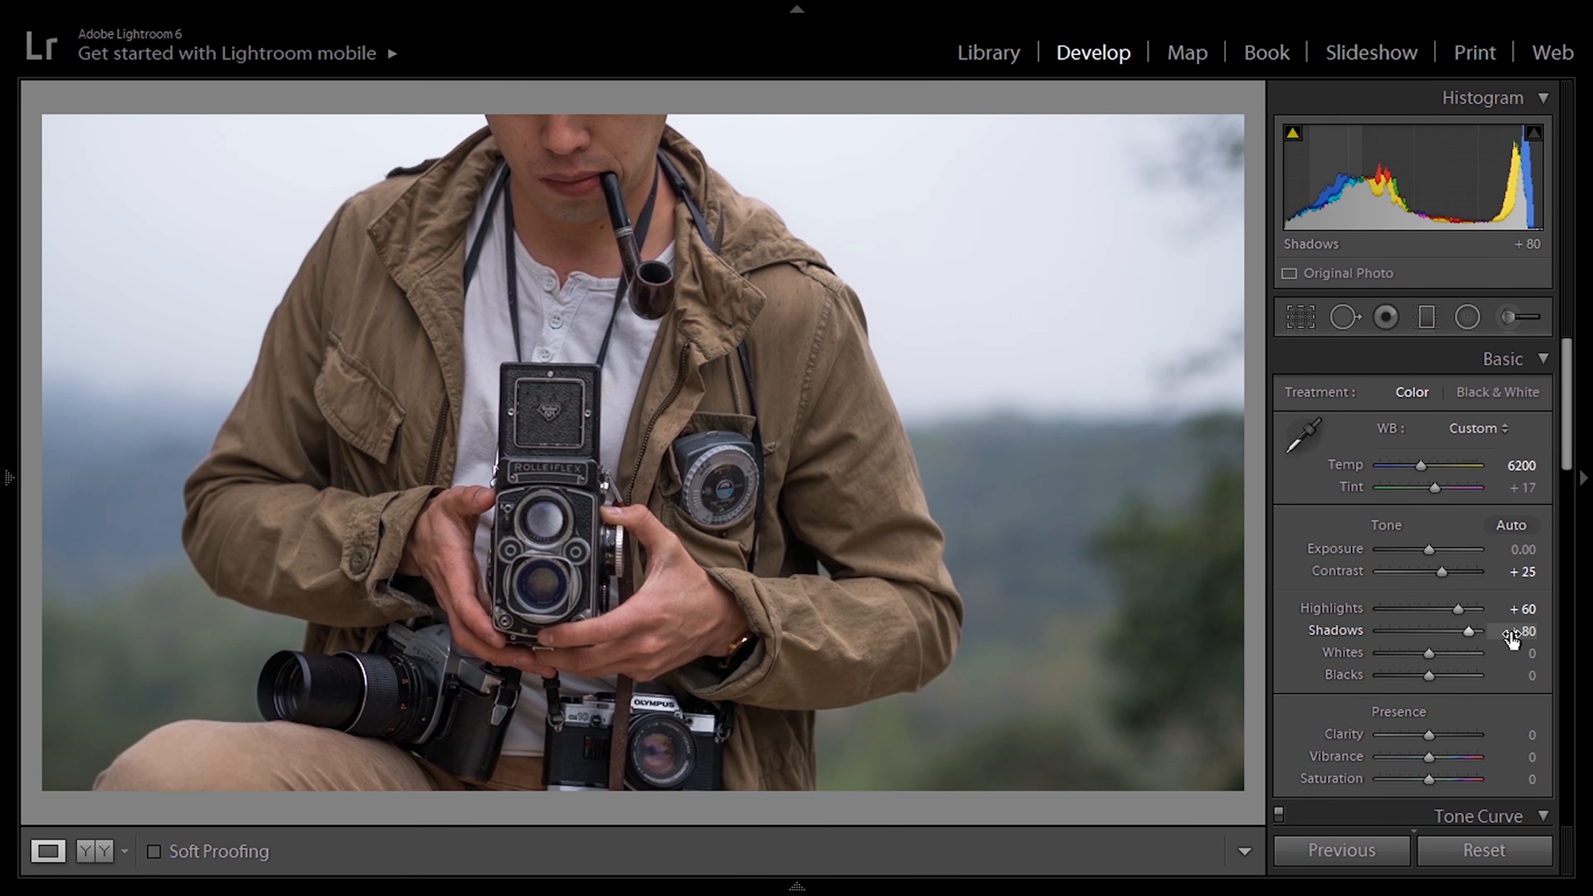
Step: Set Blacks to -35 and Whites to -15 in the basic tone adjustments
click(1520, 675)
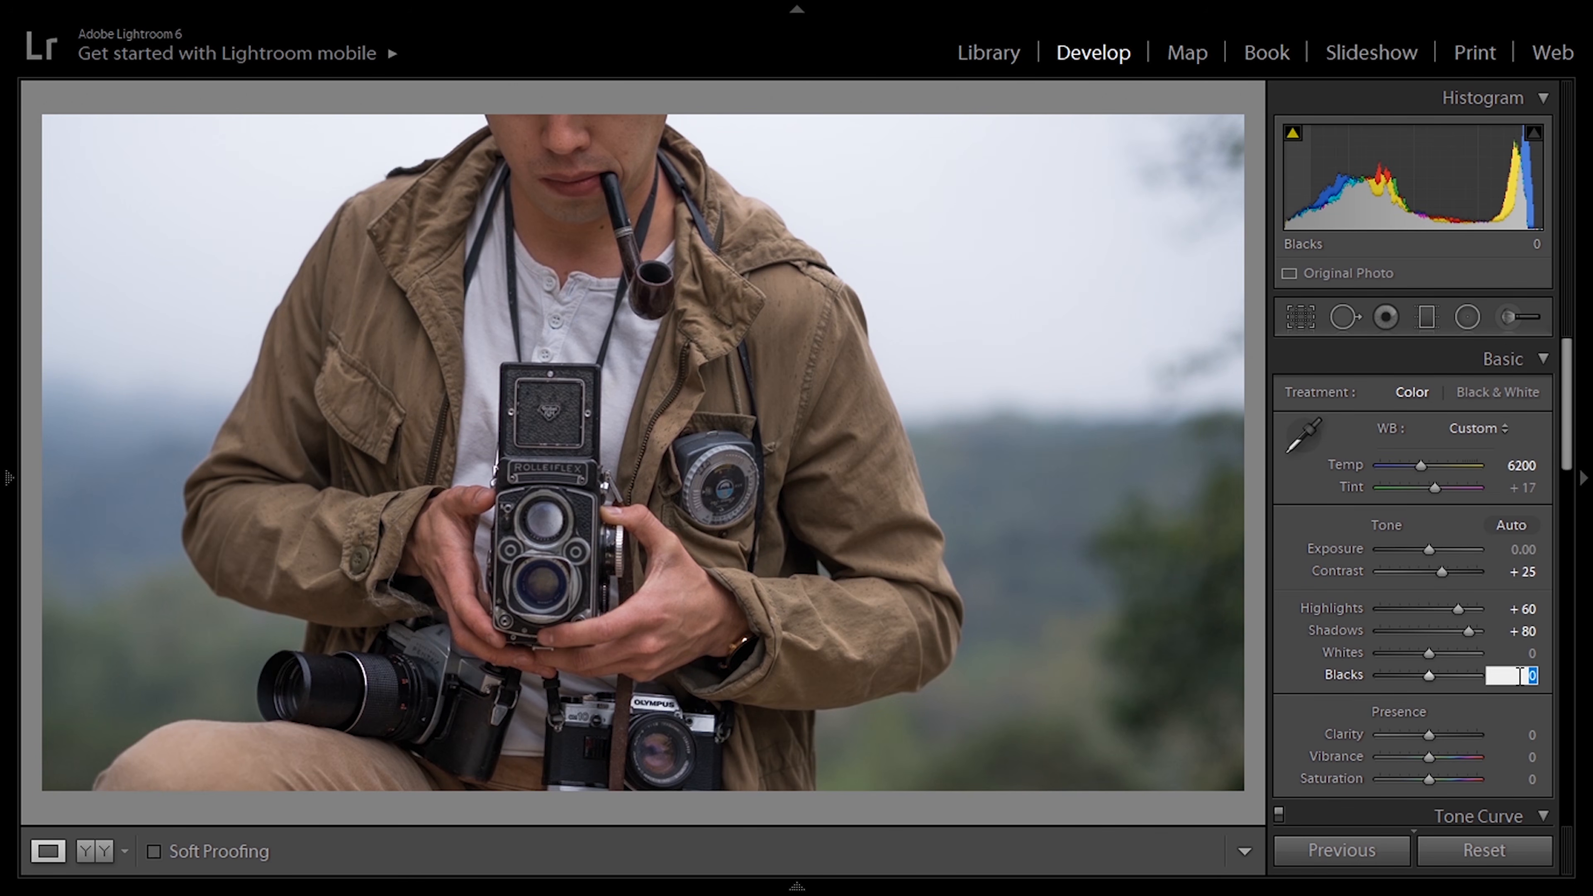
text(-35)
key(Return)
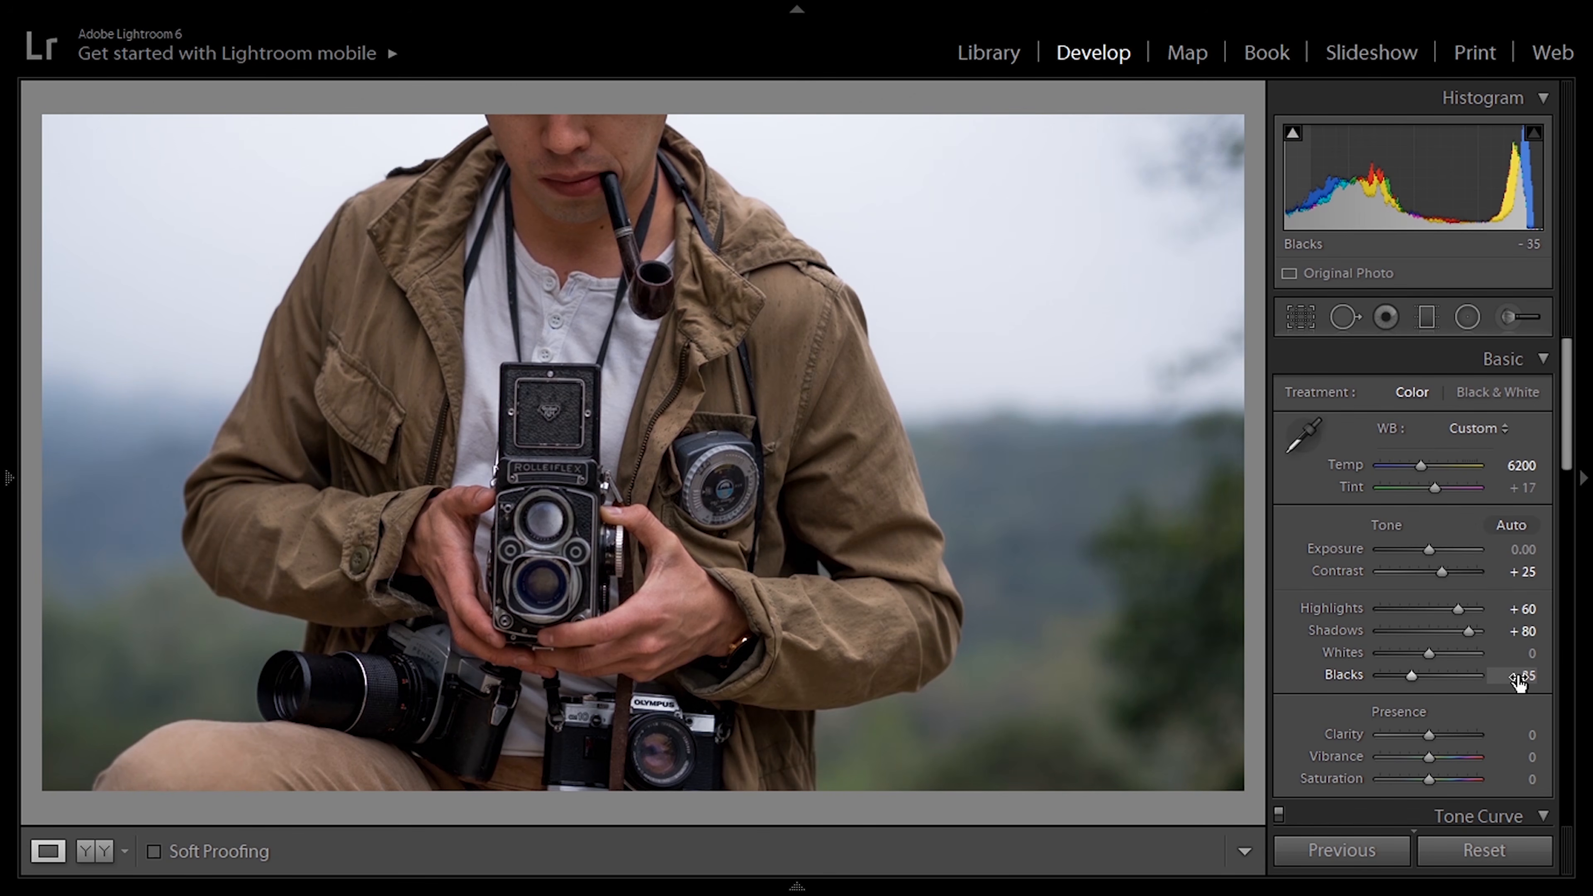
click(1529, 658)
text(-15)
key(Return)
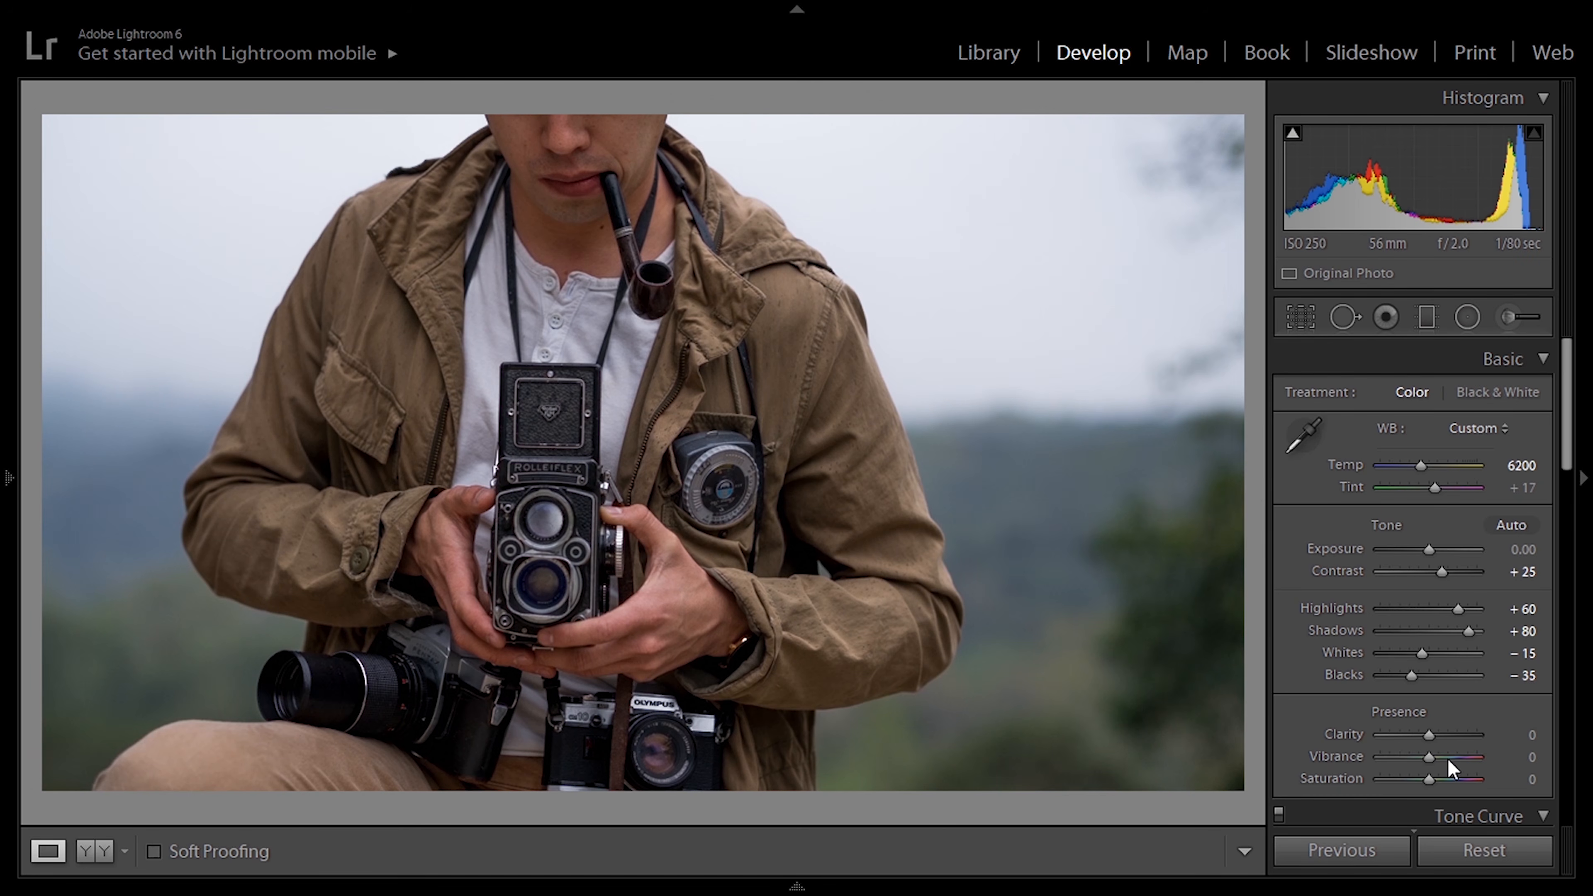
Step: Set the photo's Clarity to +30
click(1504, 735)
text(30)
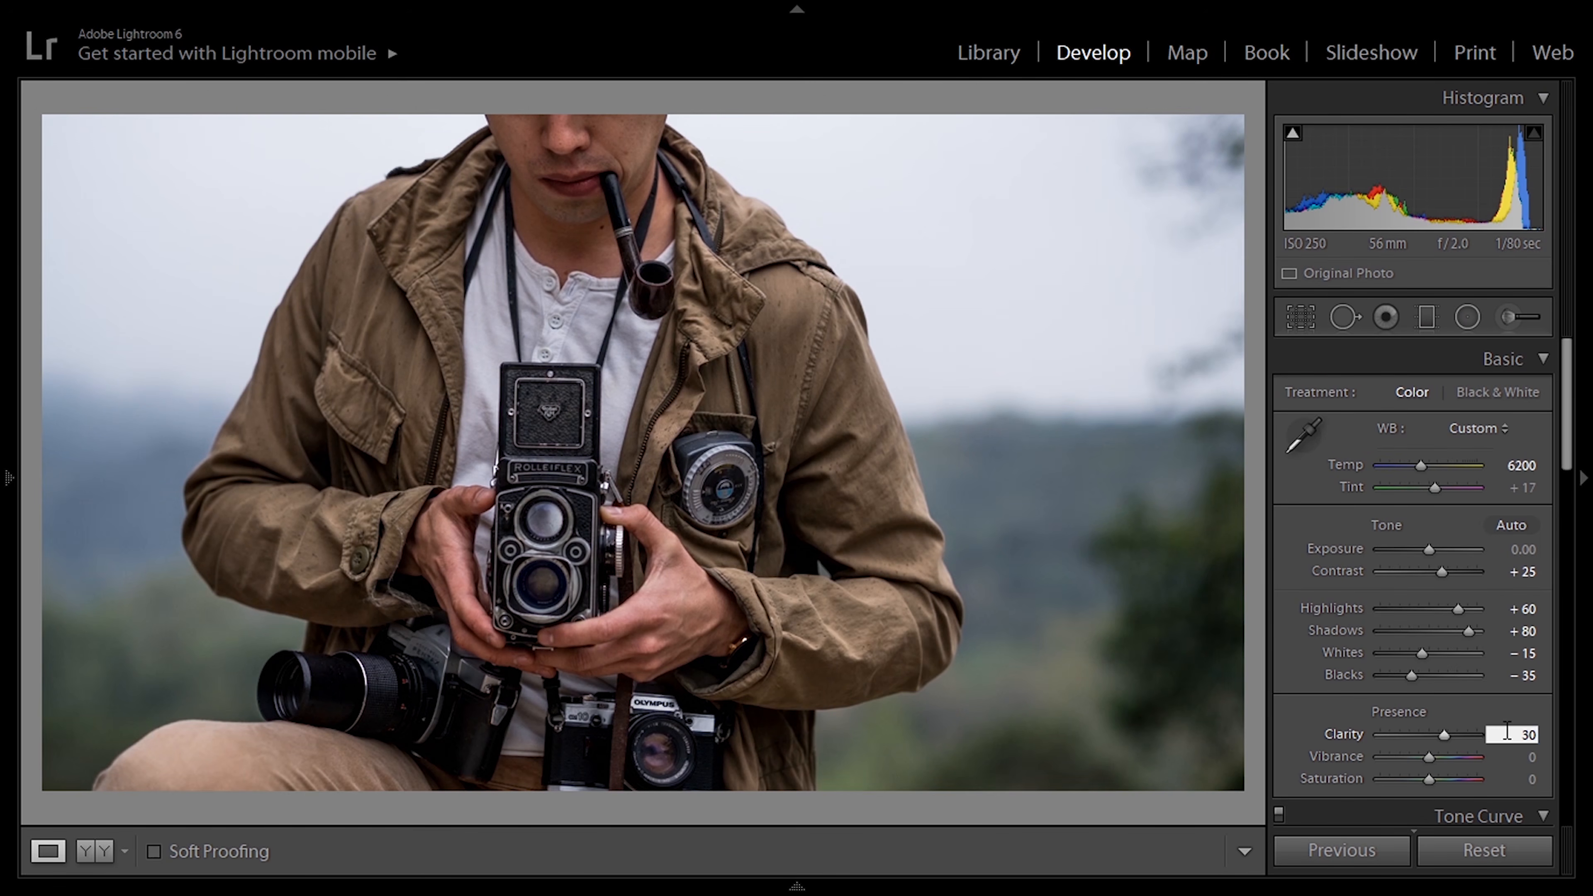
key(Return)
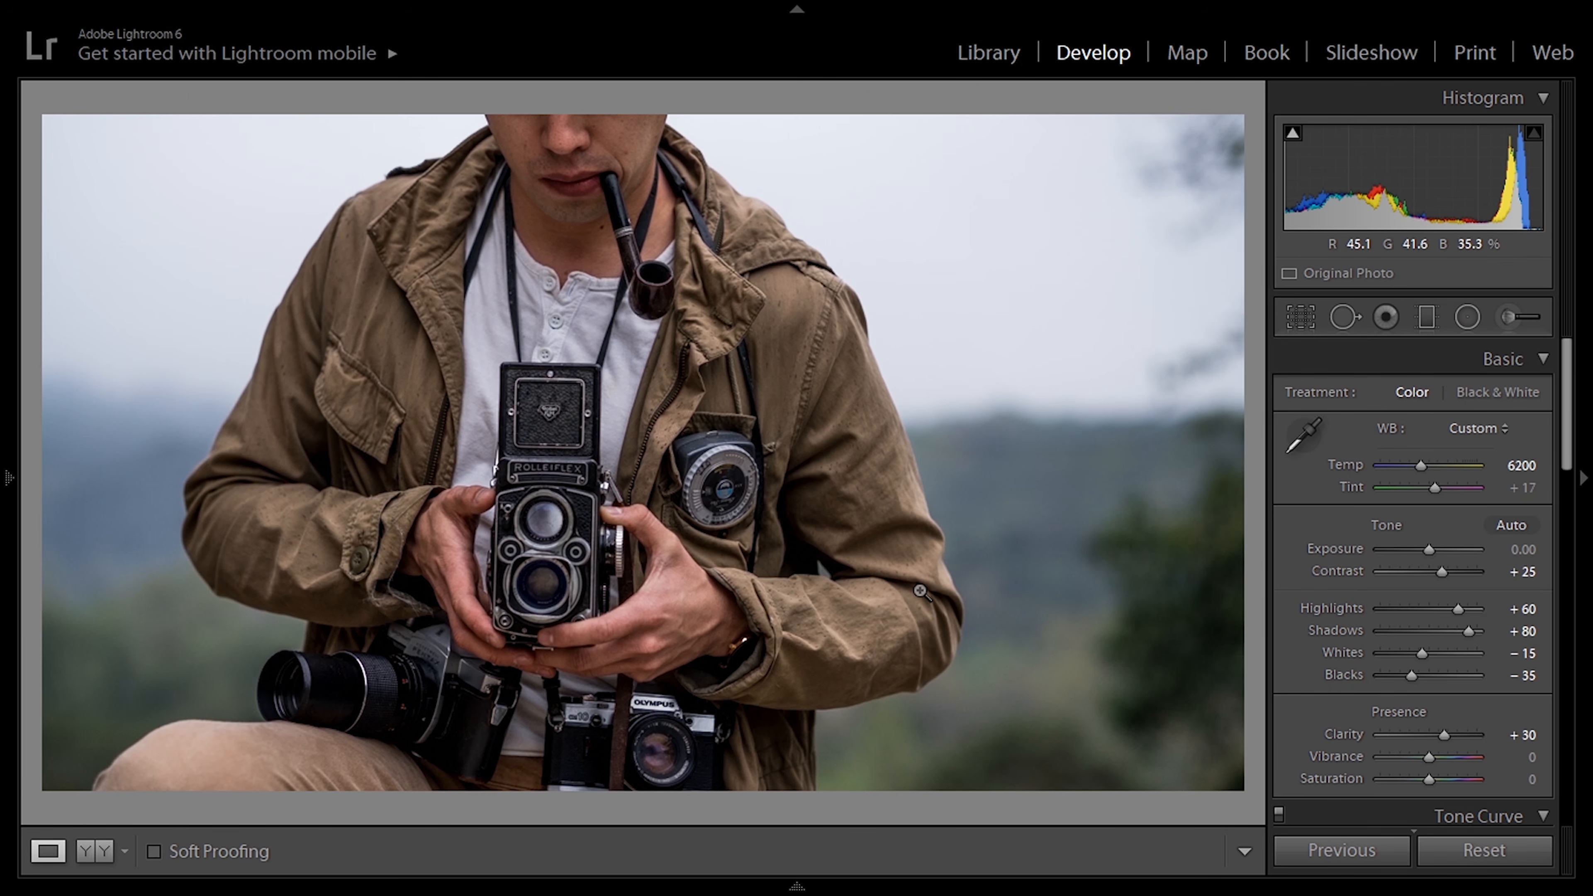
Step: Try a Clarity of -30 on the photo and restore it to +30
click(1530, 735)
text(-30)
key(Return)
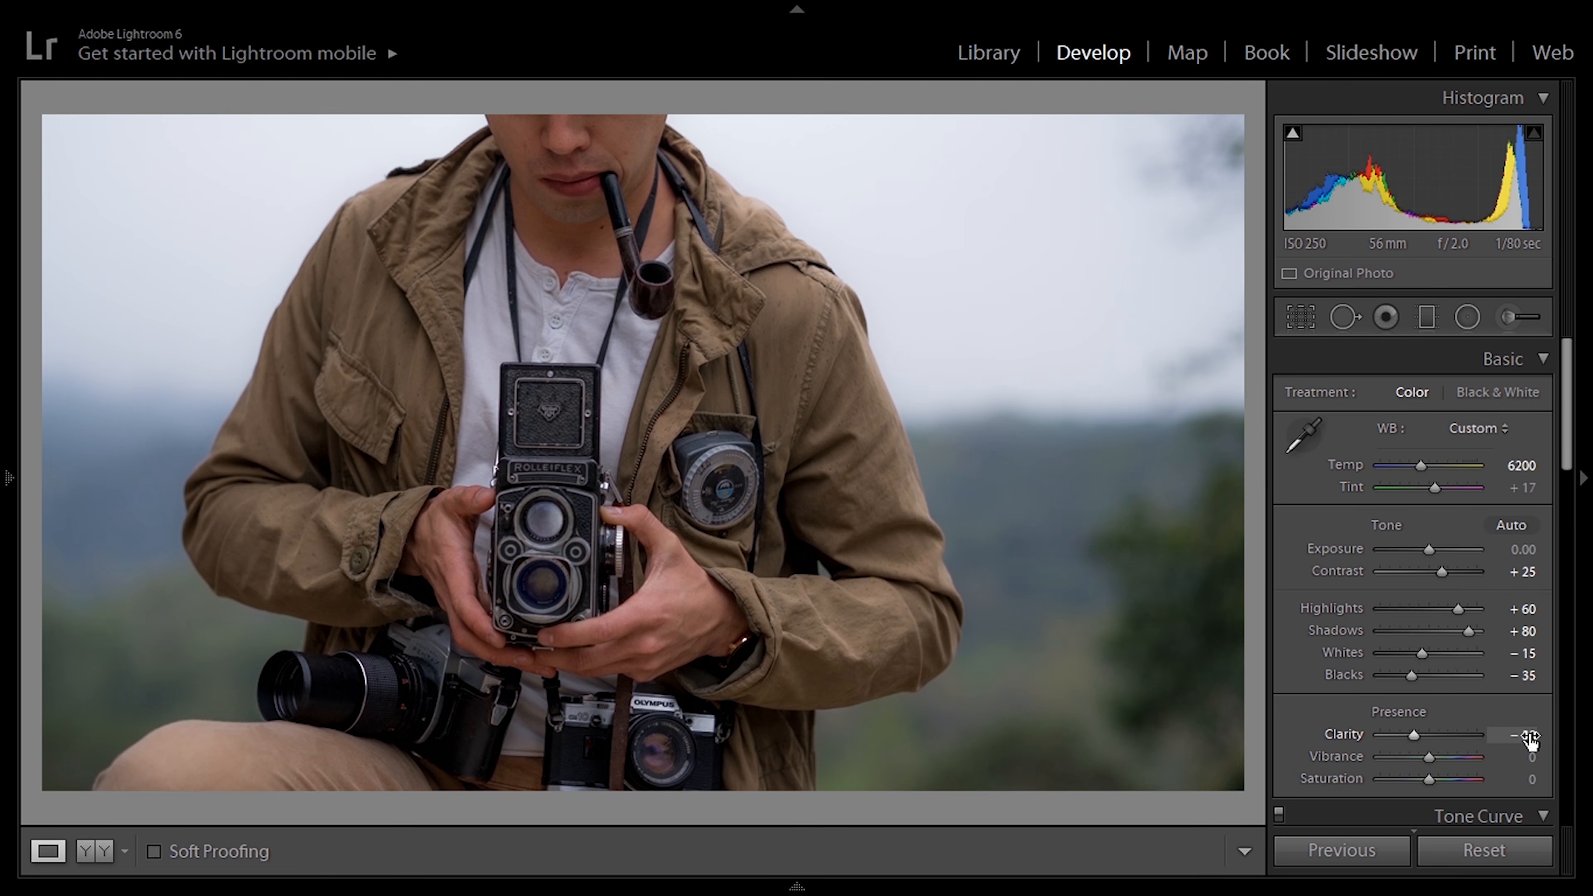
key(Up)
key(Up)
key(Up)
key(Up)
key(Up)
key(Up)
key(Up)
key(Up)
key(Up)
key(Up)
key(Up)
key(Up)
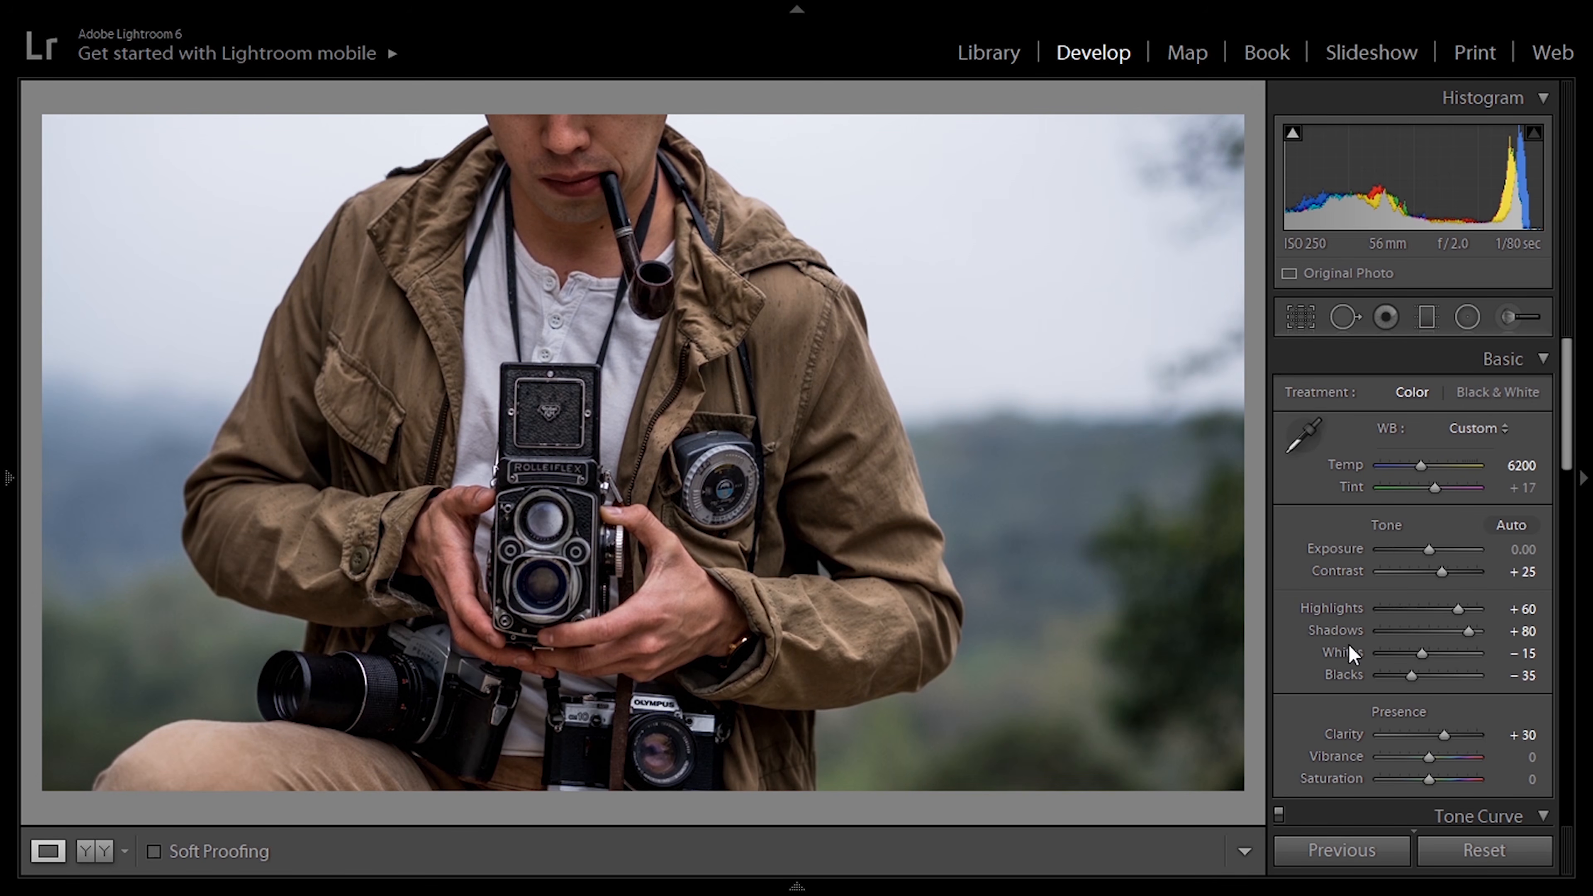
Step: Set the photo's overall Saturation to -16 and compare the before and after versions side by side
click(1527, 778)
text(-16)
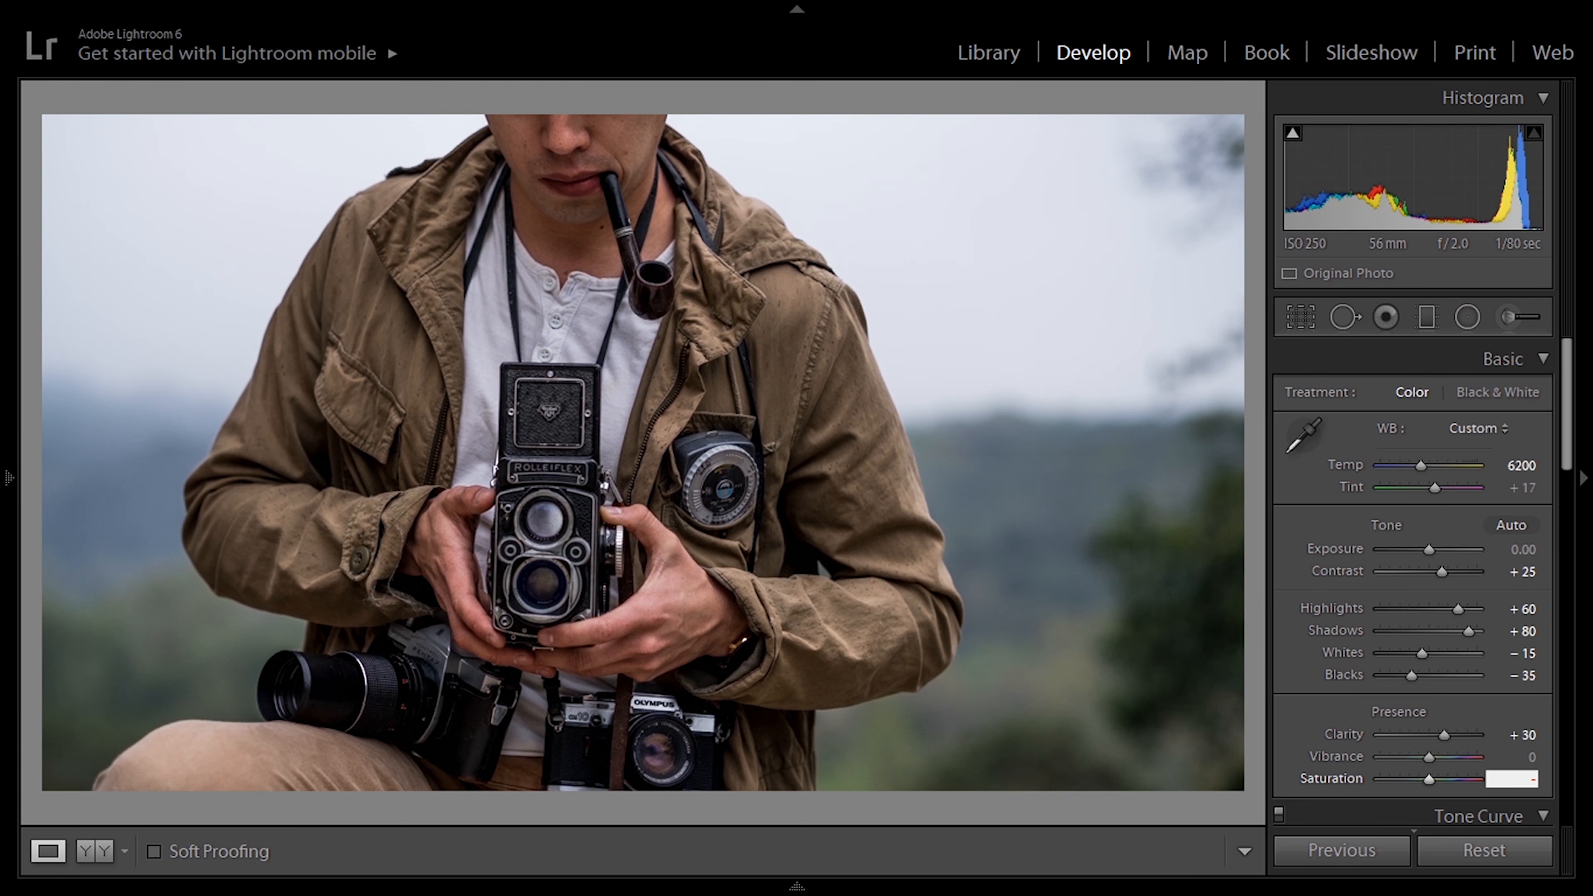
key(Return)
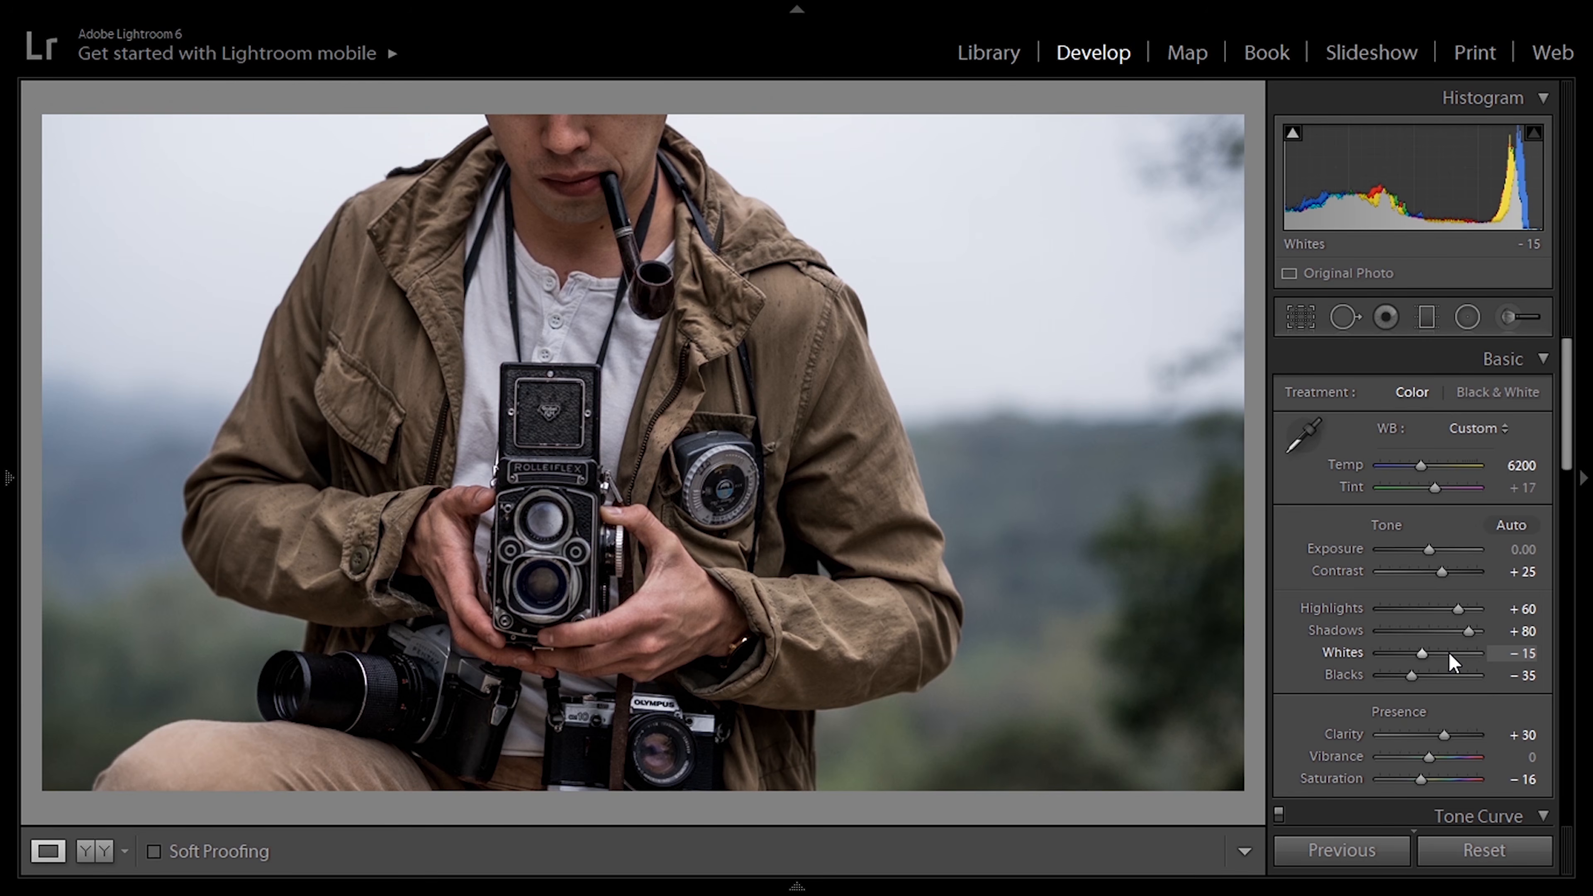
key(y)
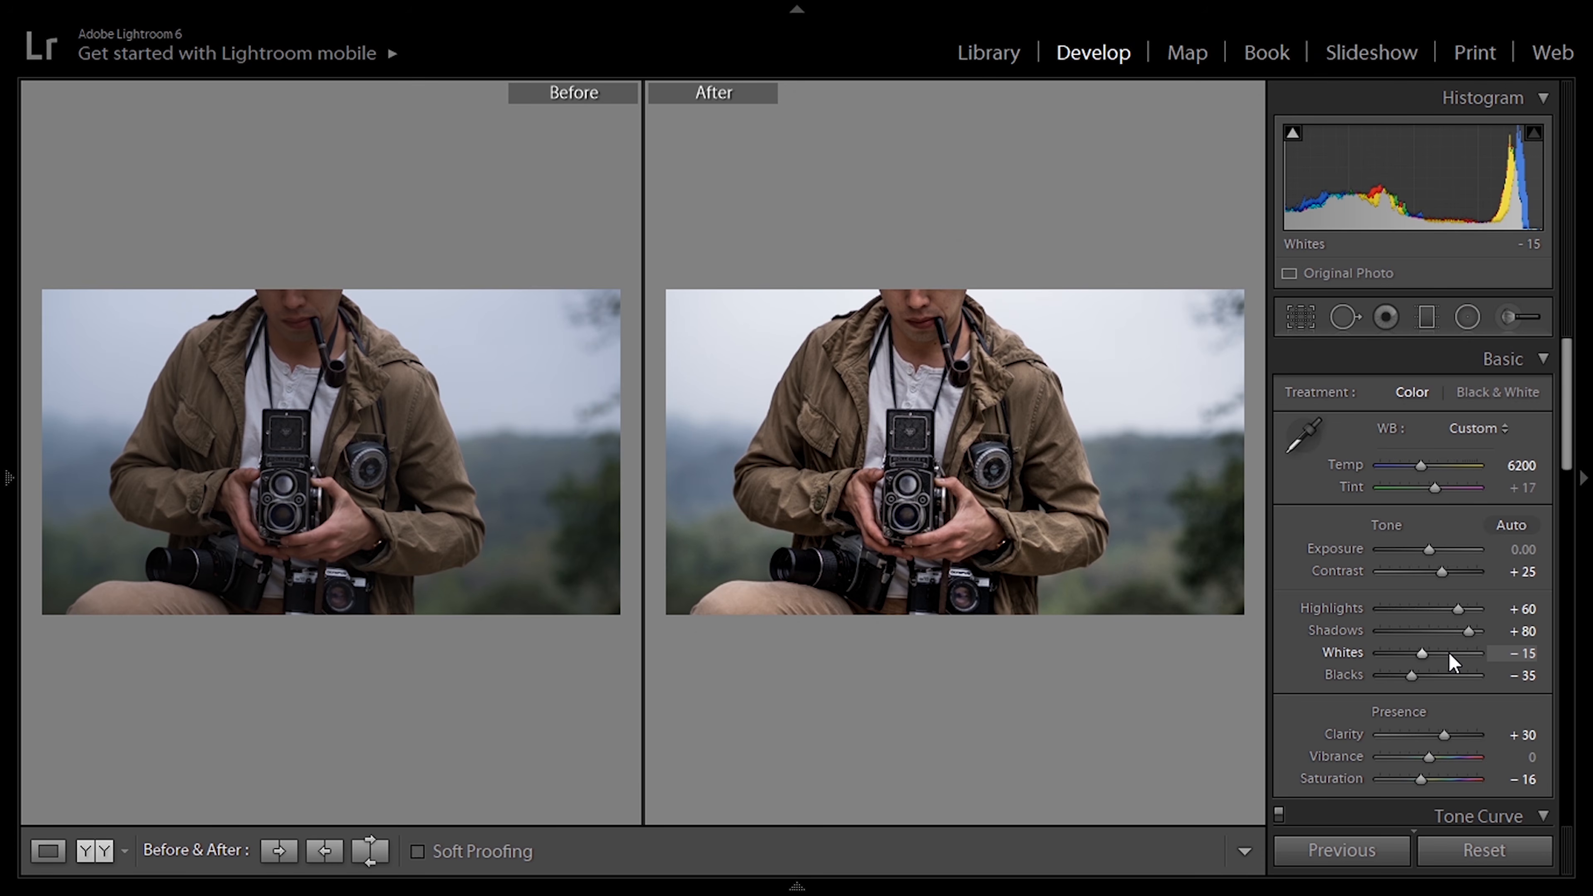
key(y)
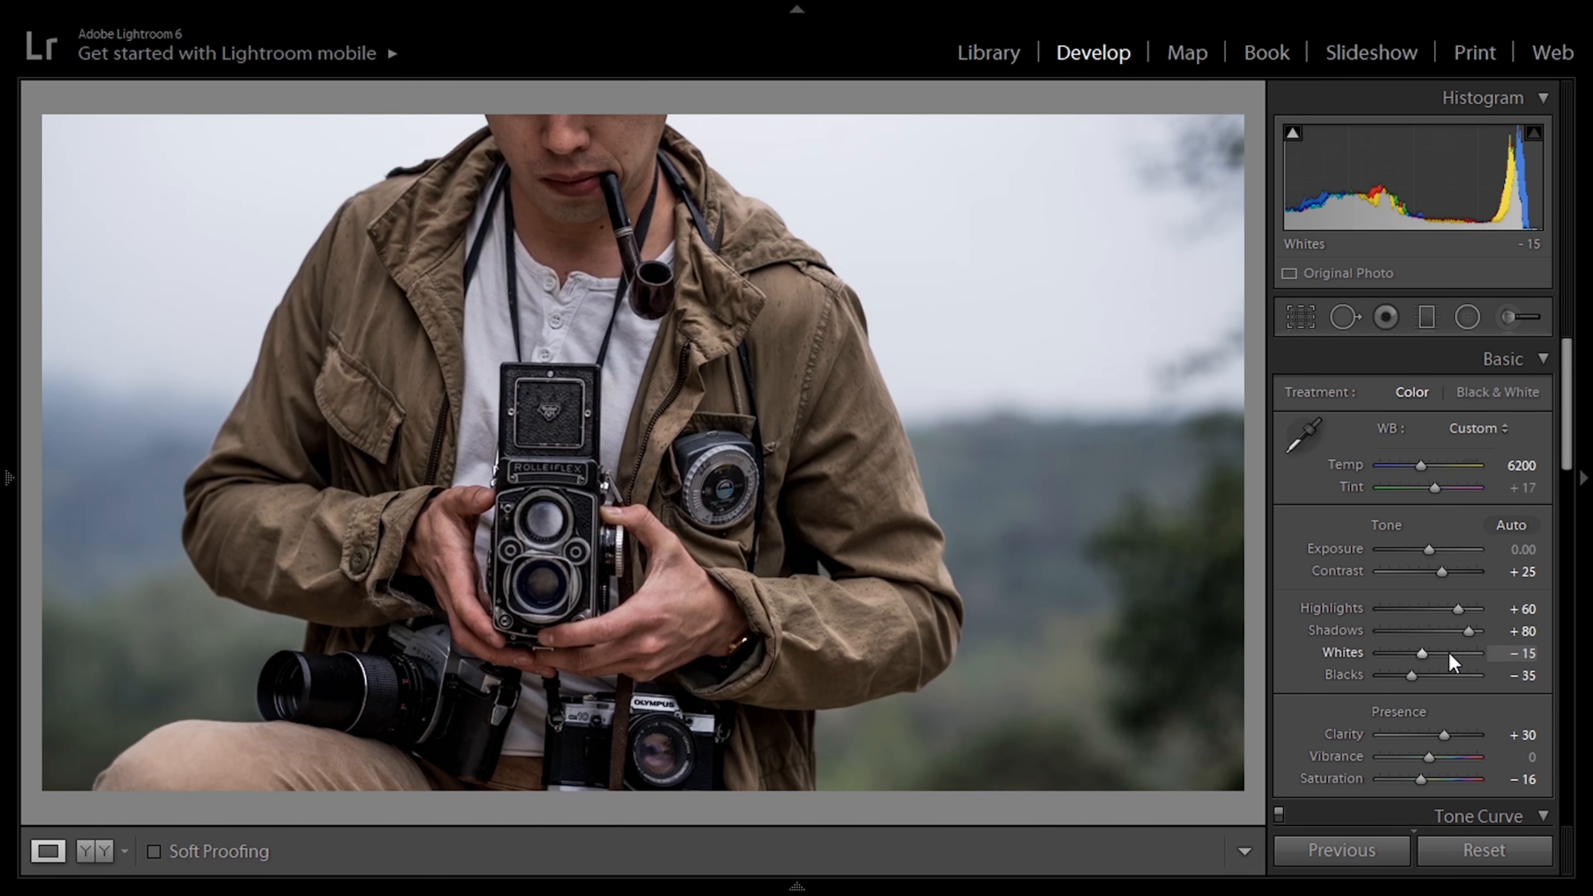
Step: Add a shadow point and a highlight point to the RGB tone curve and lower the shadow point slightly for a gentle S-curve
drag(1572, 475, 1584, 584)
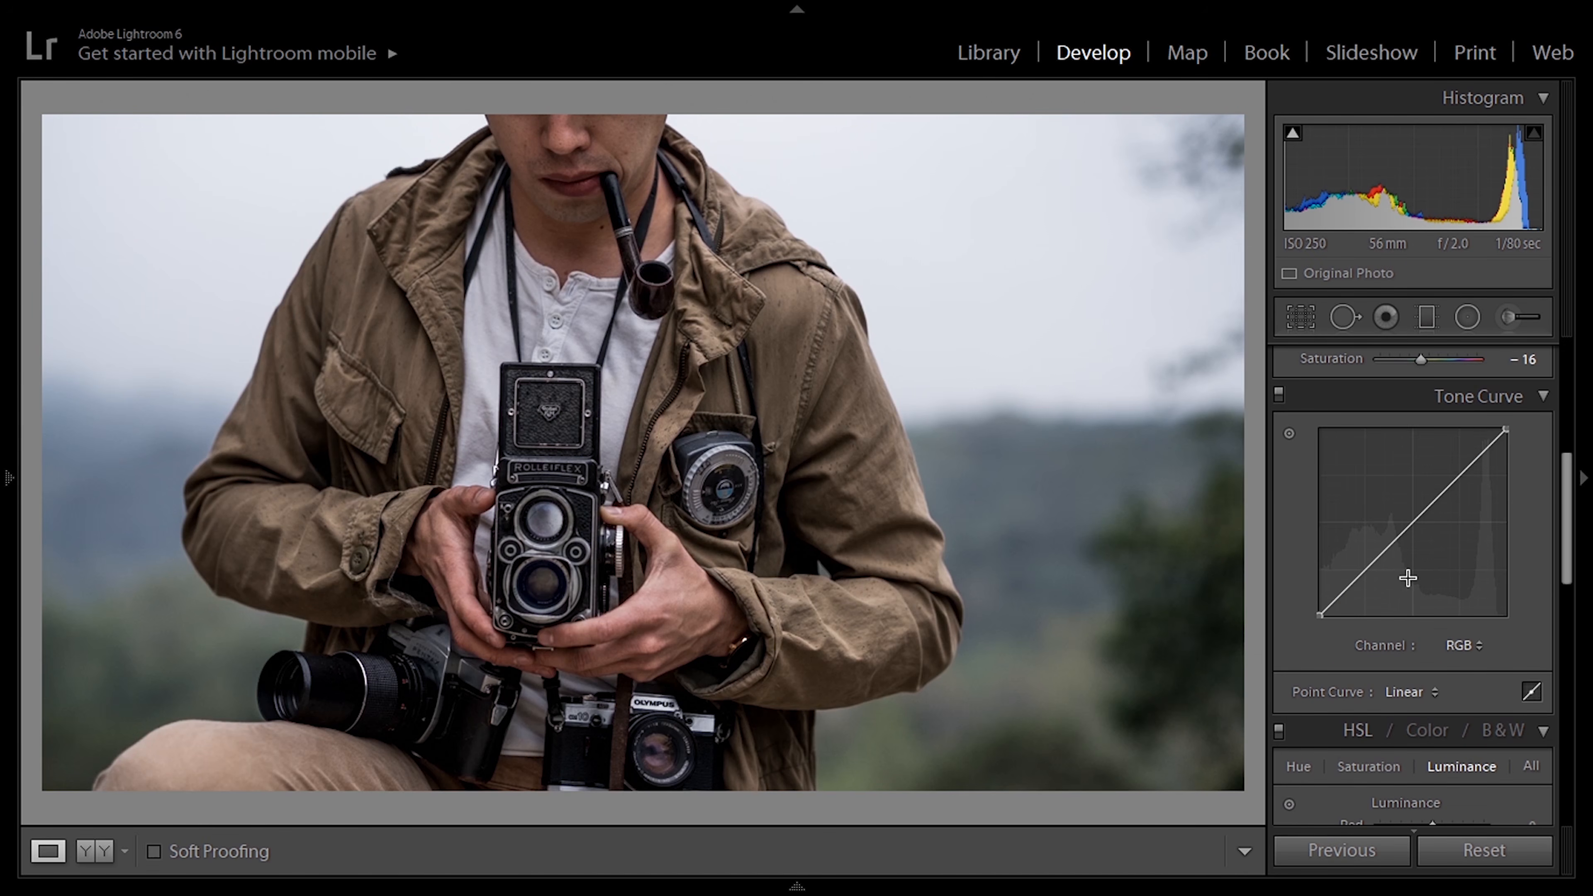
click(1367, 570)
drag(1459, 475, 1457, 477)
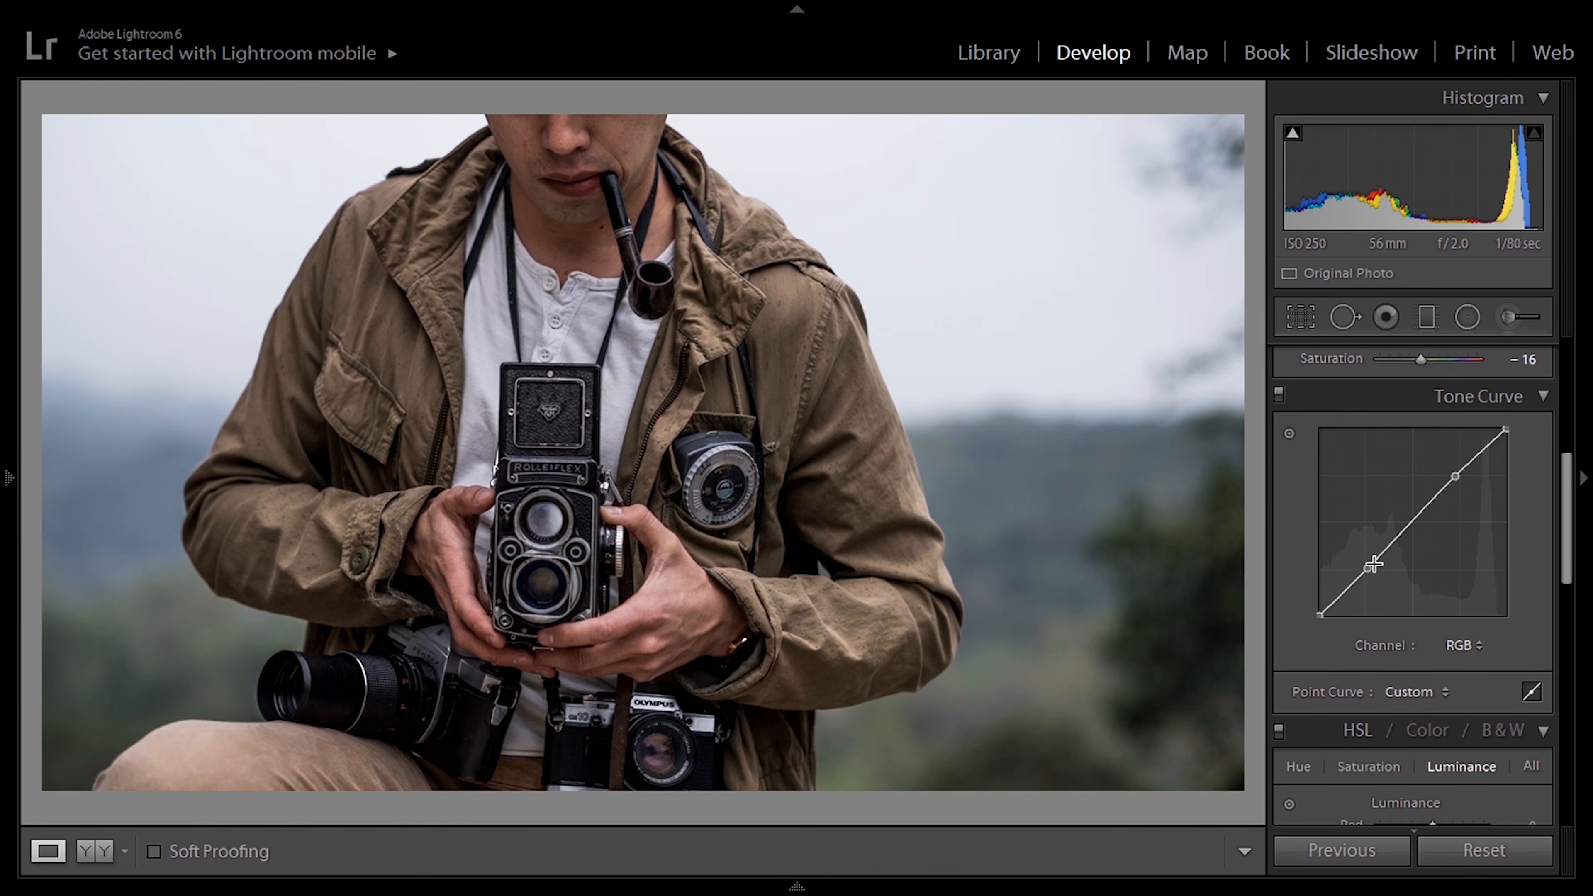
drag(1368, 569, 1370, 572)
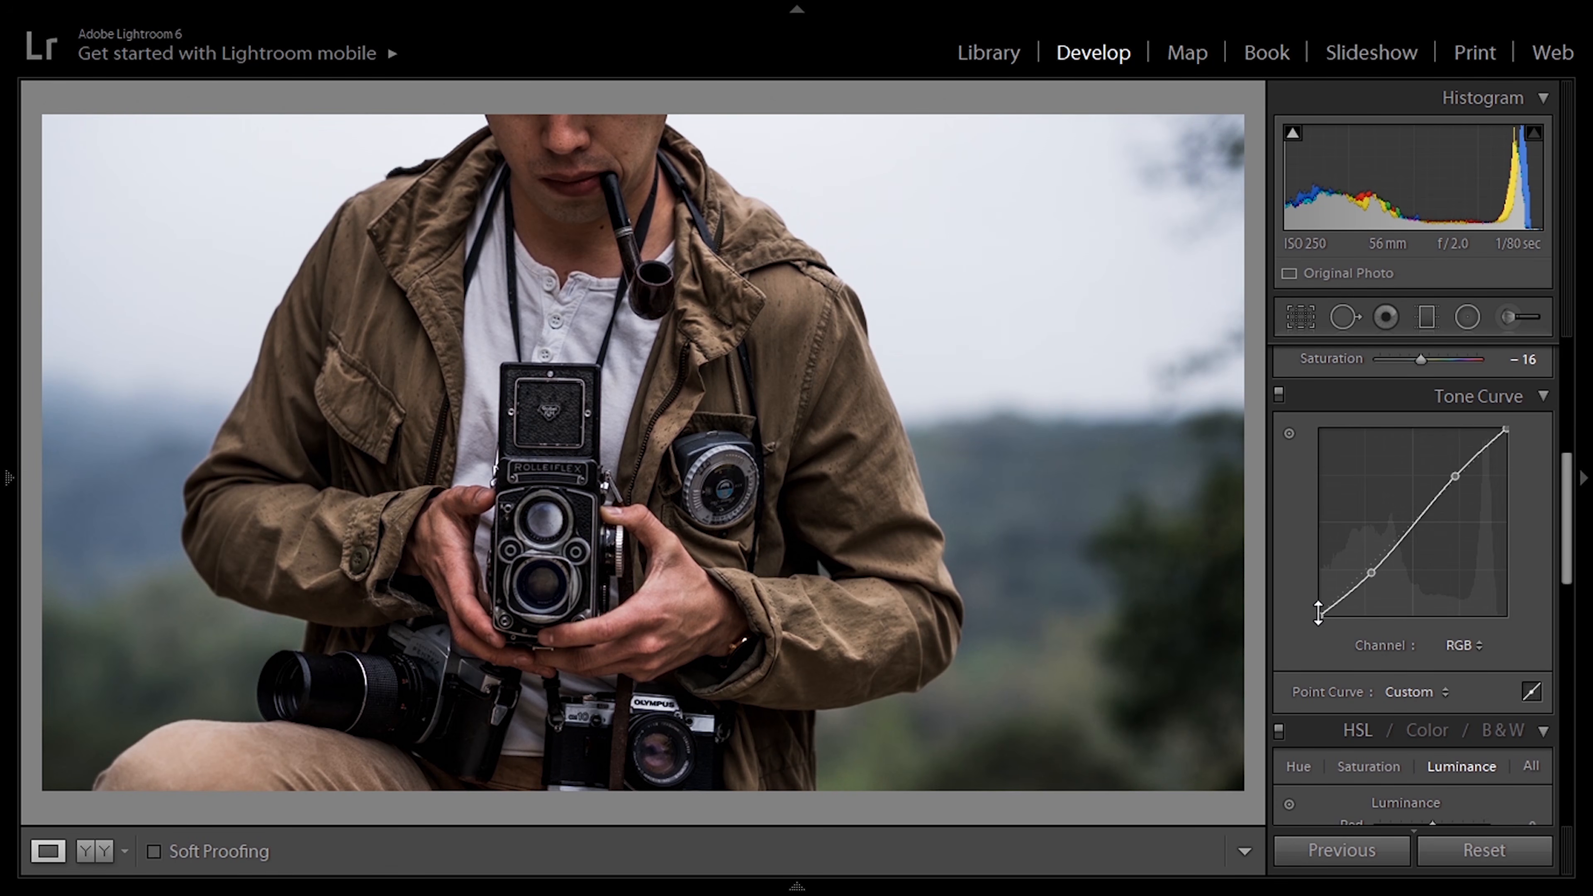
Step: Raise the black point of the RGB tone curve to 5.5 % output and compare the photo without and with the curve
drag(1320, 615, 1314, 606)
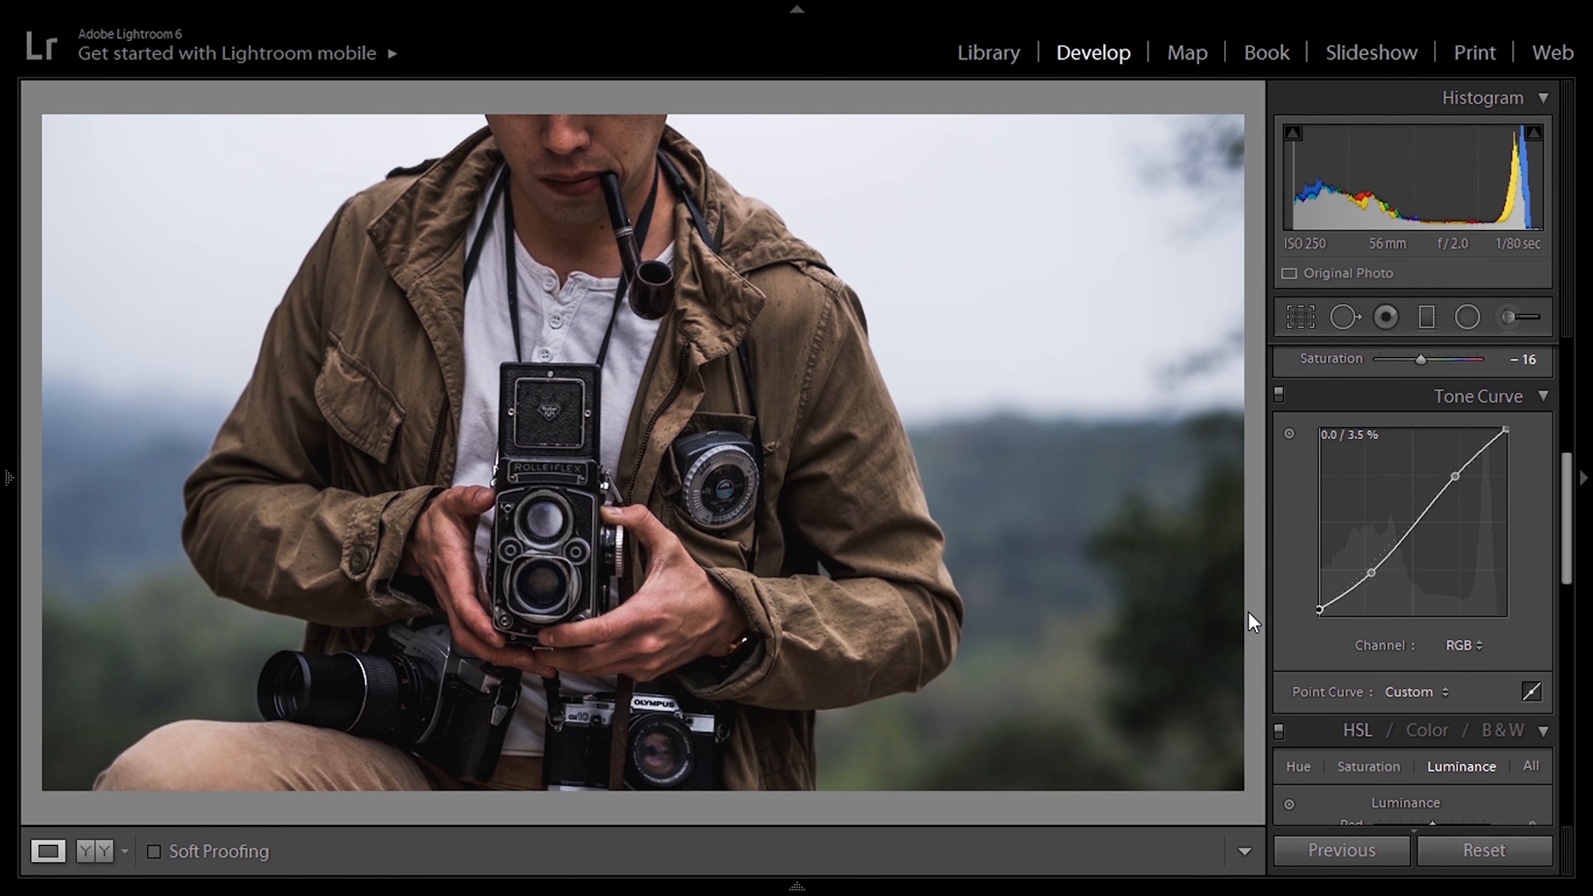
drag(1320, 607, 1317, 607)
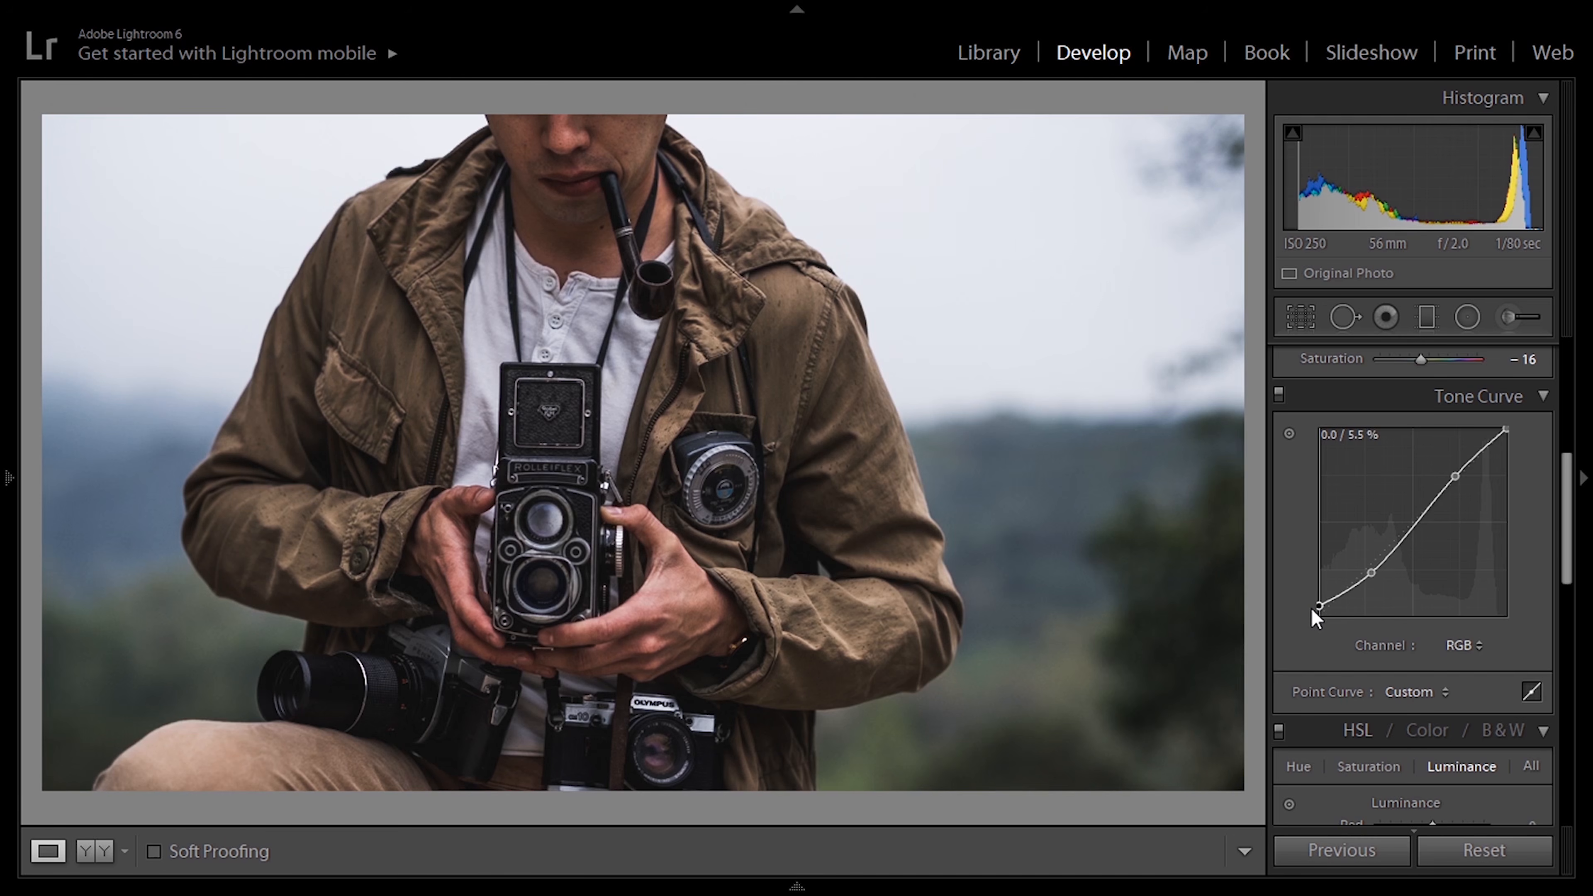
click(1277, 393)
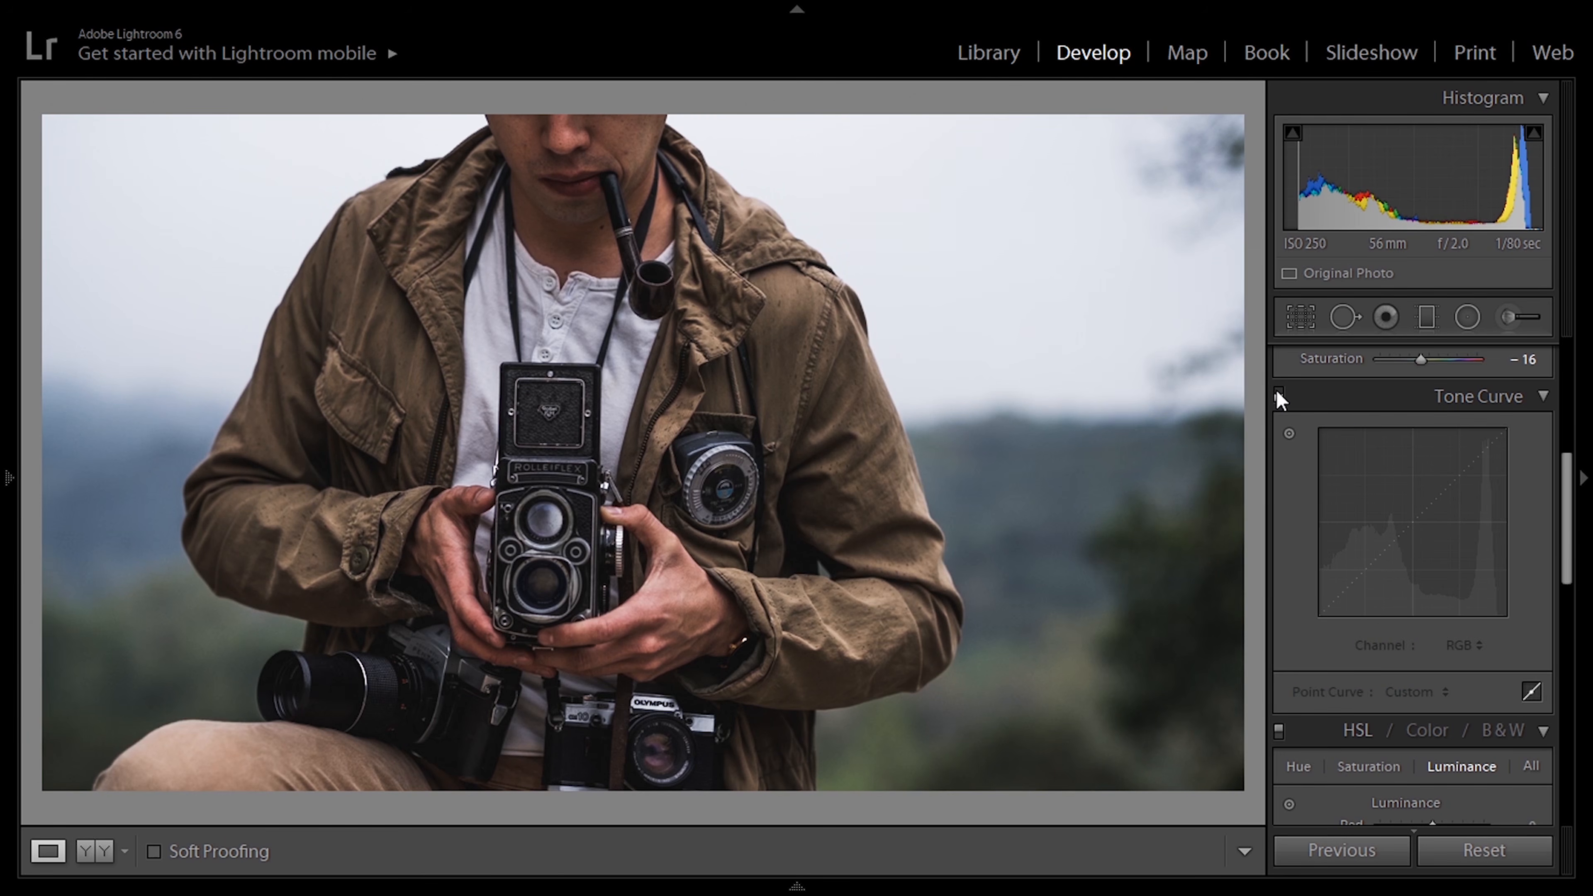
click(1277, 393)
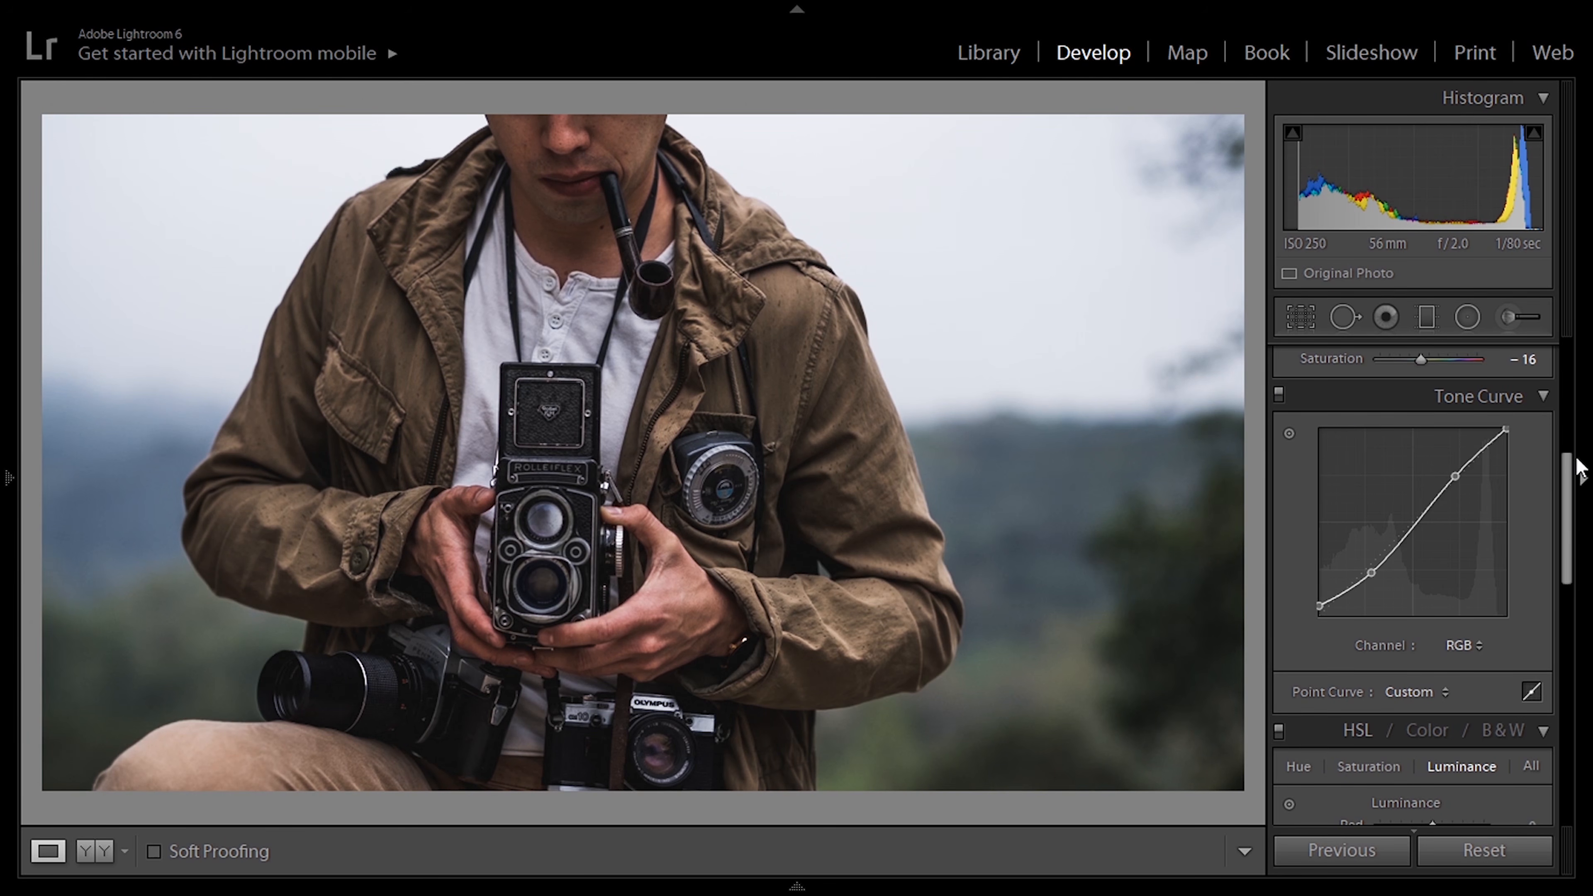
Step: Set the HSL saturation of Aqua, Blue, Purple and Magenta to -100
drag(1571, 468, 1576, 549)
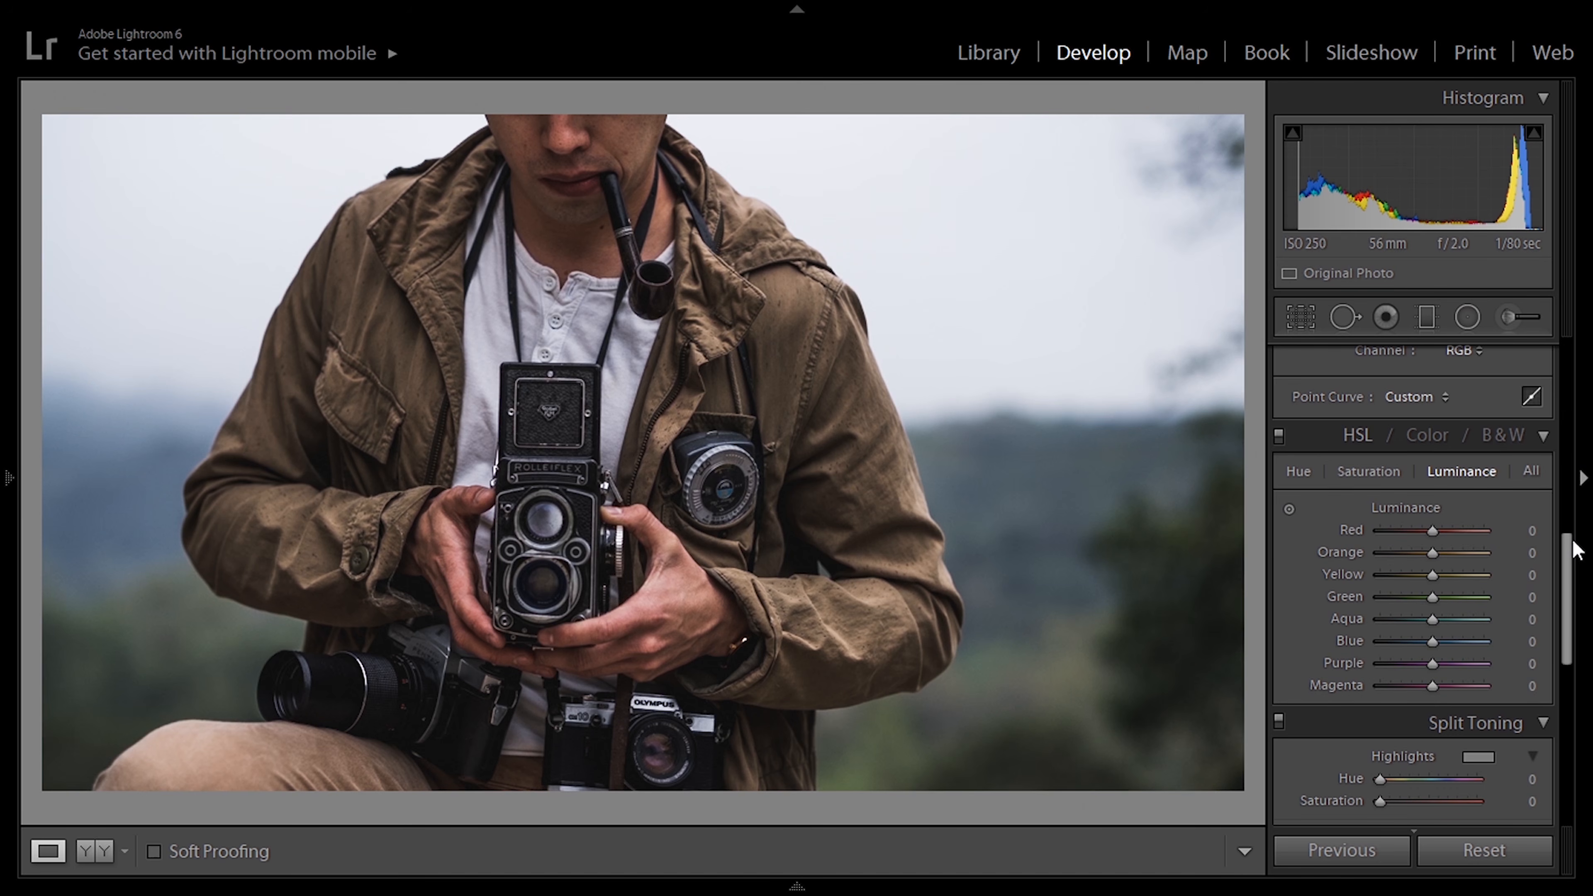
click(1382, 470)
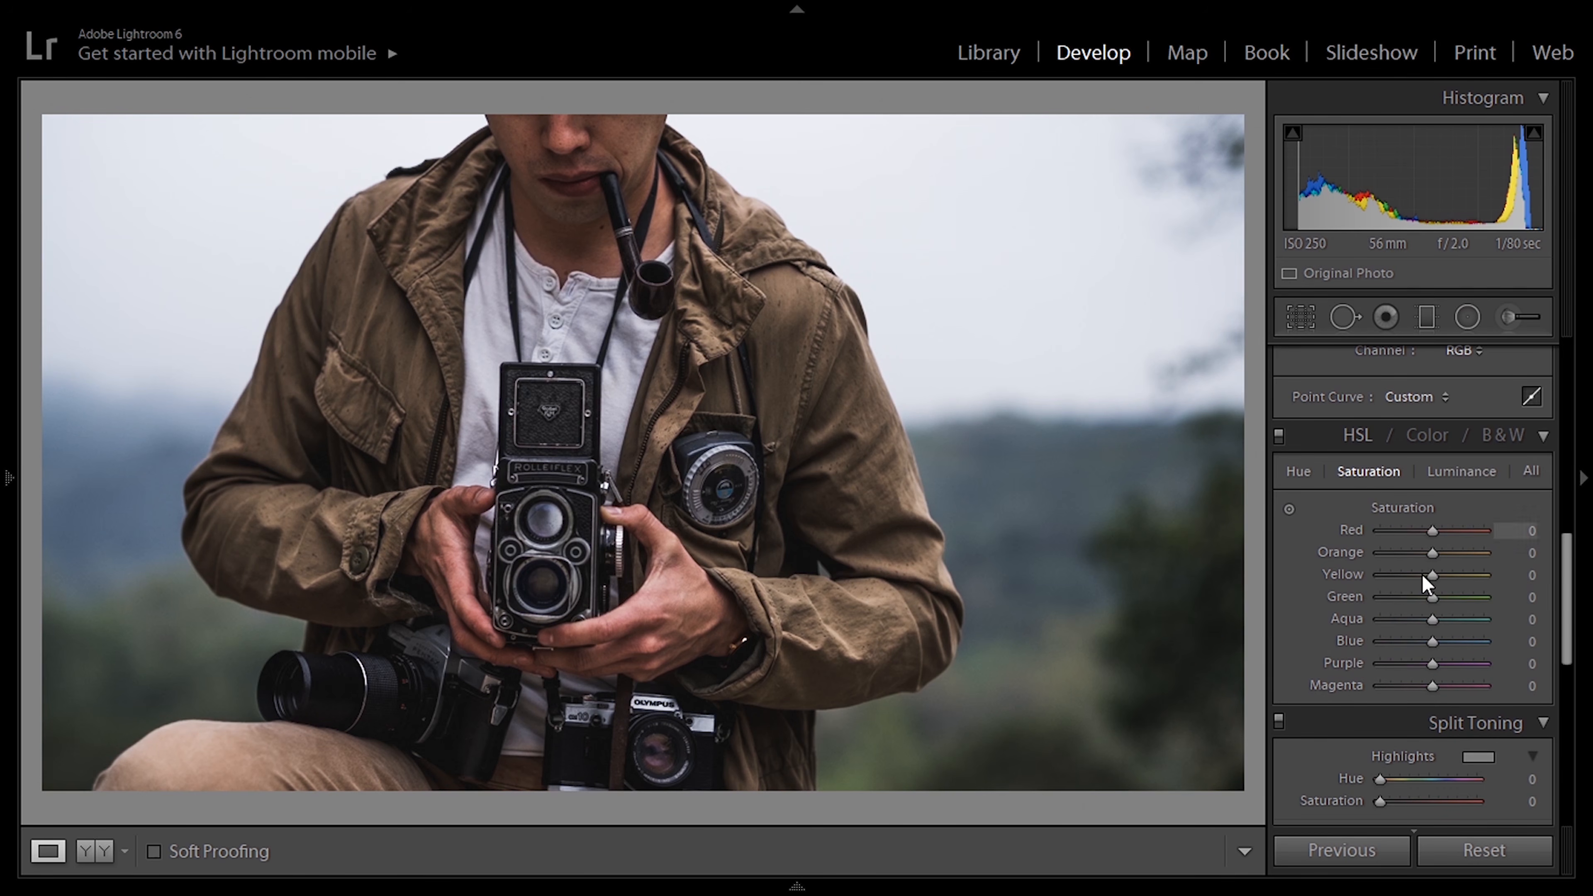
drag(1432, 686, 1379, 620)
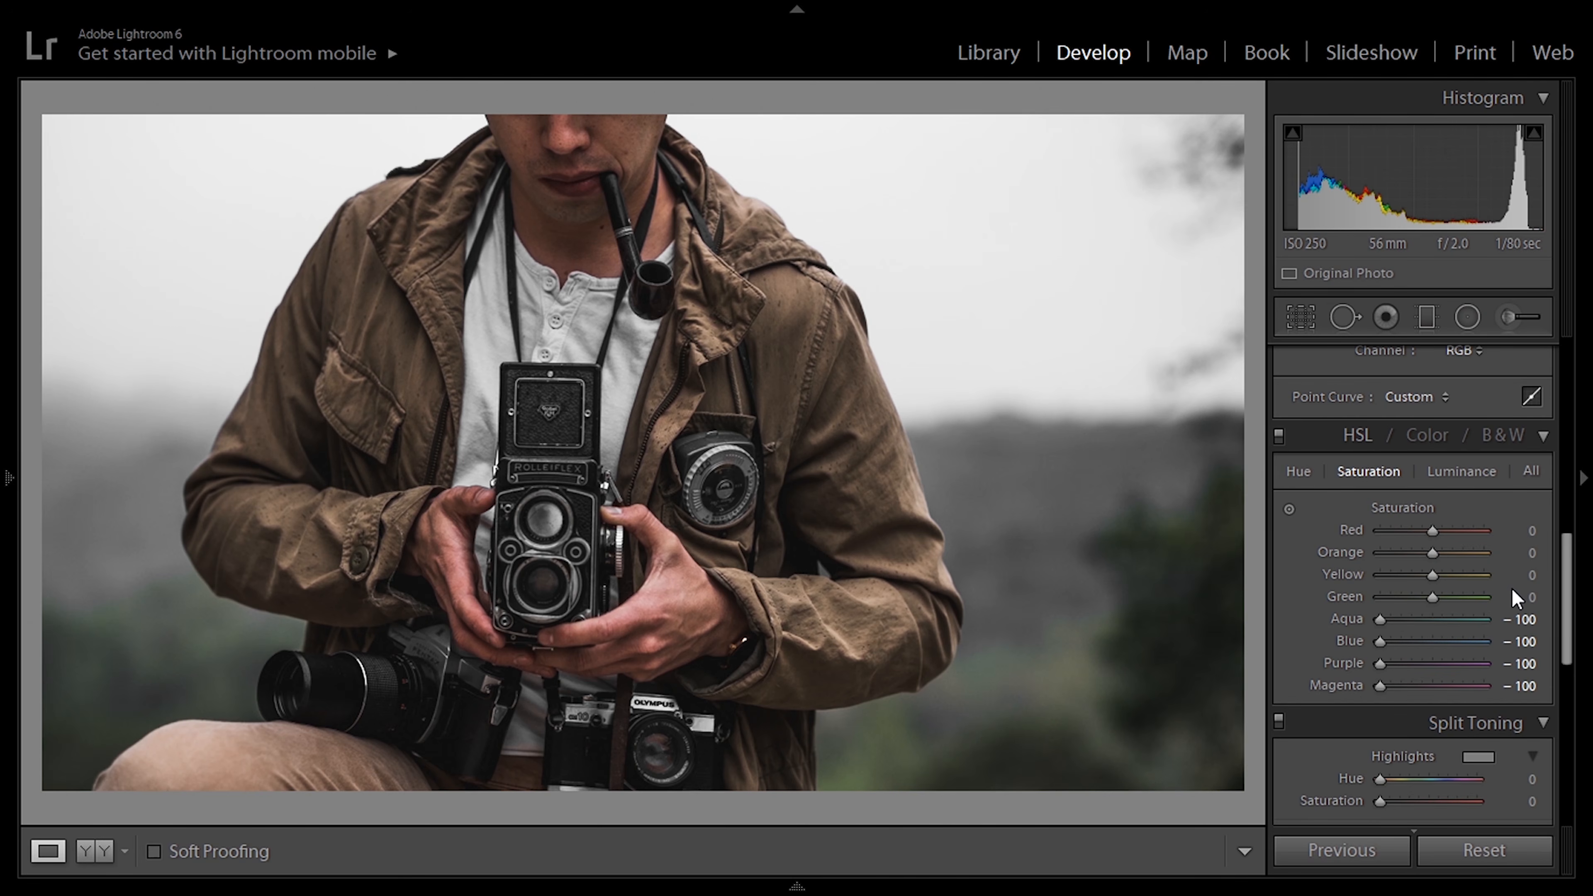
Step: Set the HSL saturation of Red to -15, Yellow to -6 and Green to -6
click(1532, 530)
text(-15)
click(1517, 575)
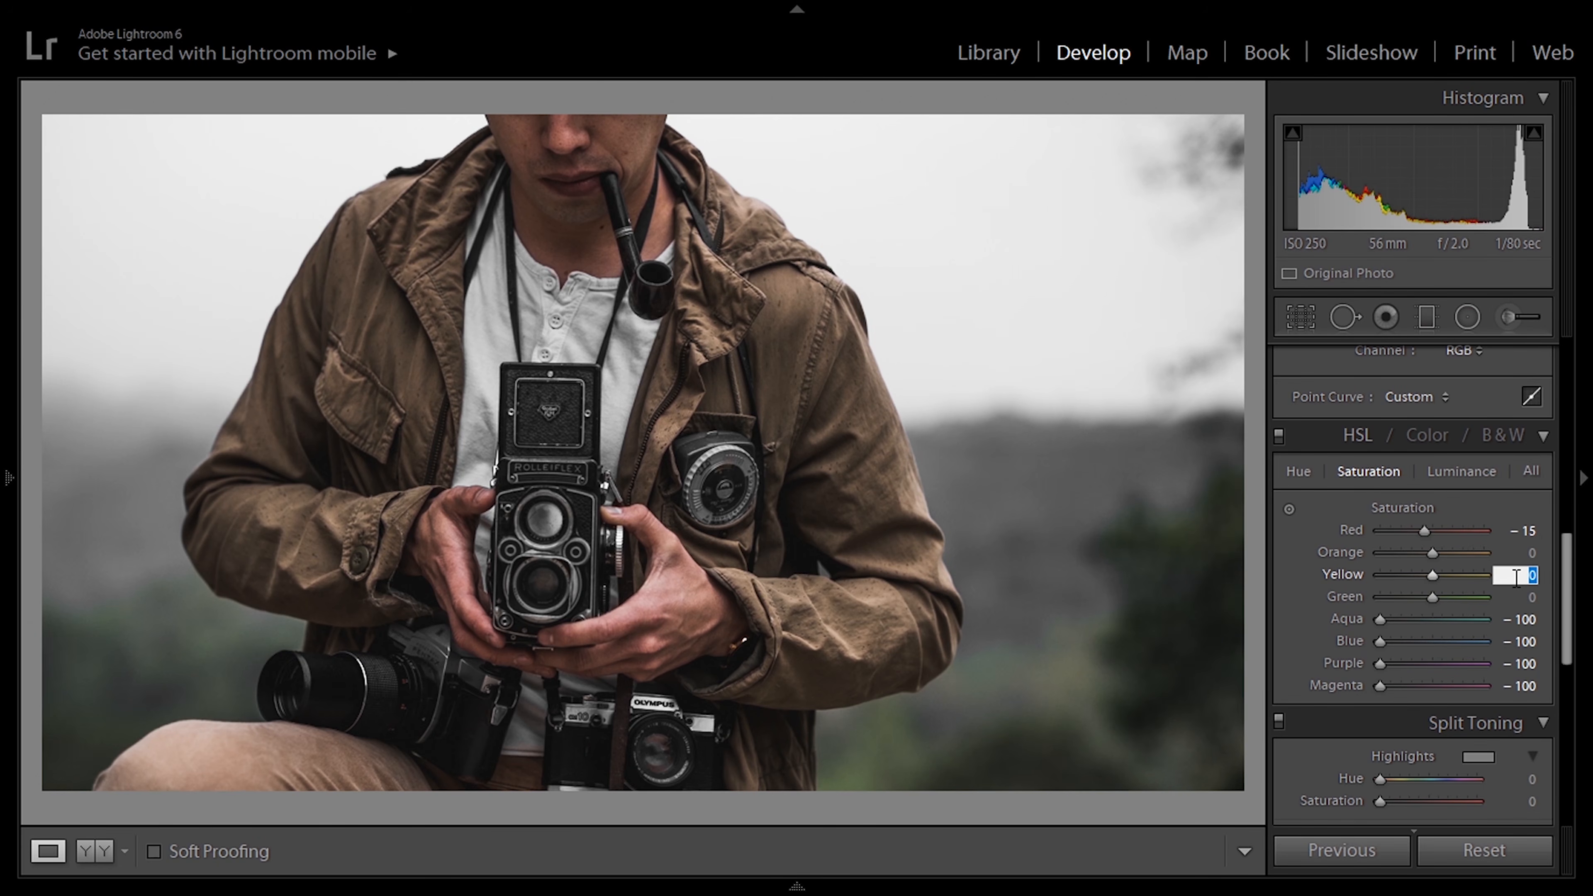
text(-6)
key(Return)
click(1531, 596)
text(-6)
key(Return)
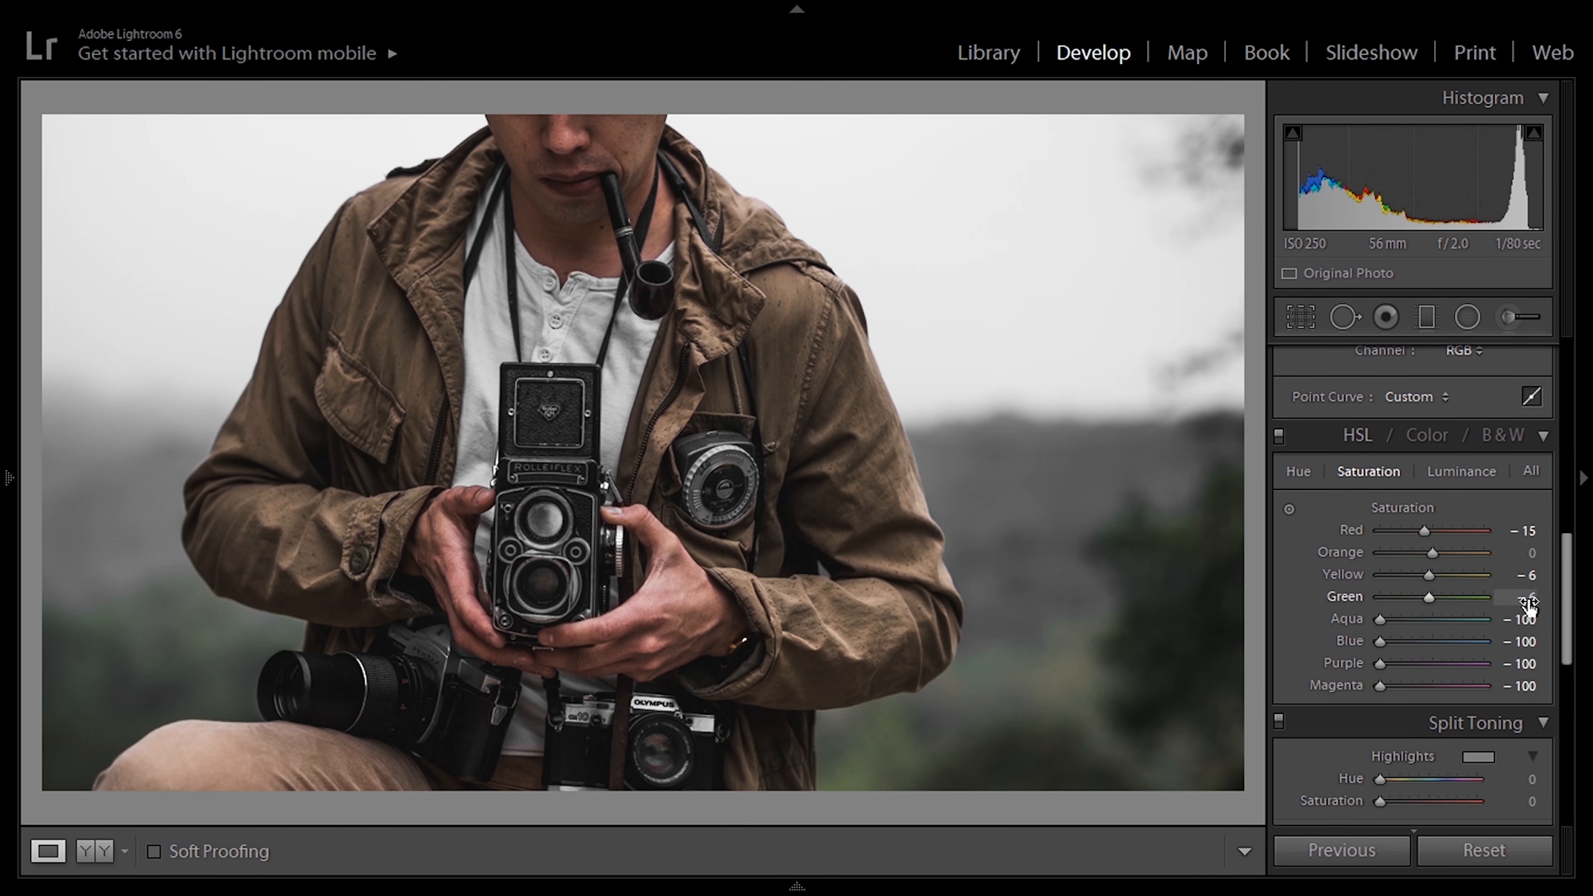
Step: Shift the HSL hue of both Yellow and Green to -100
click(1307, 471)
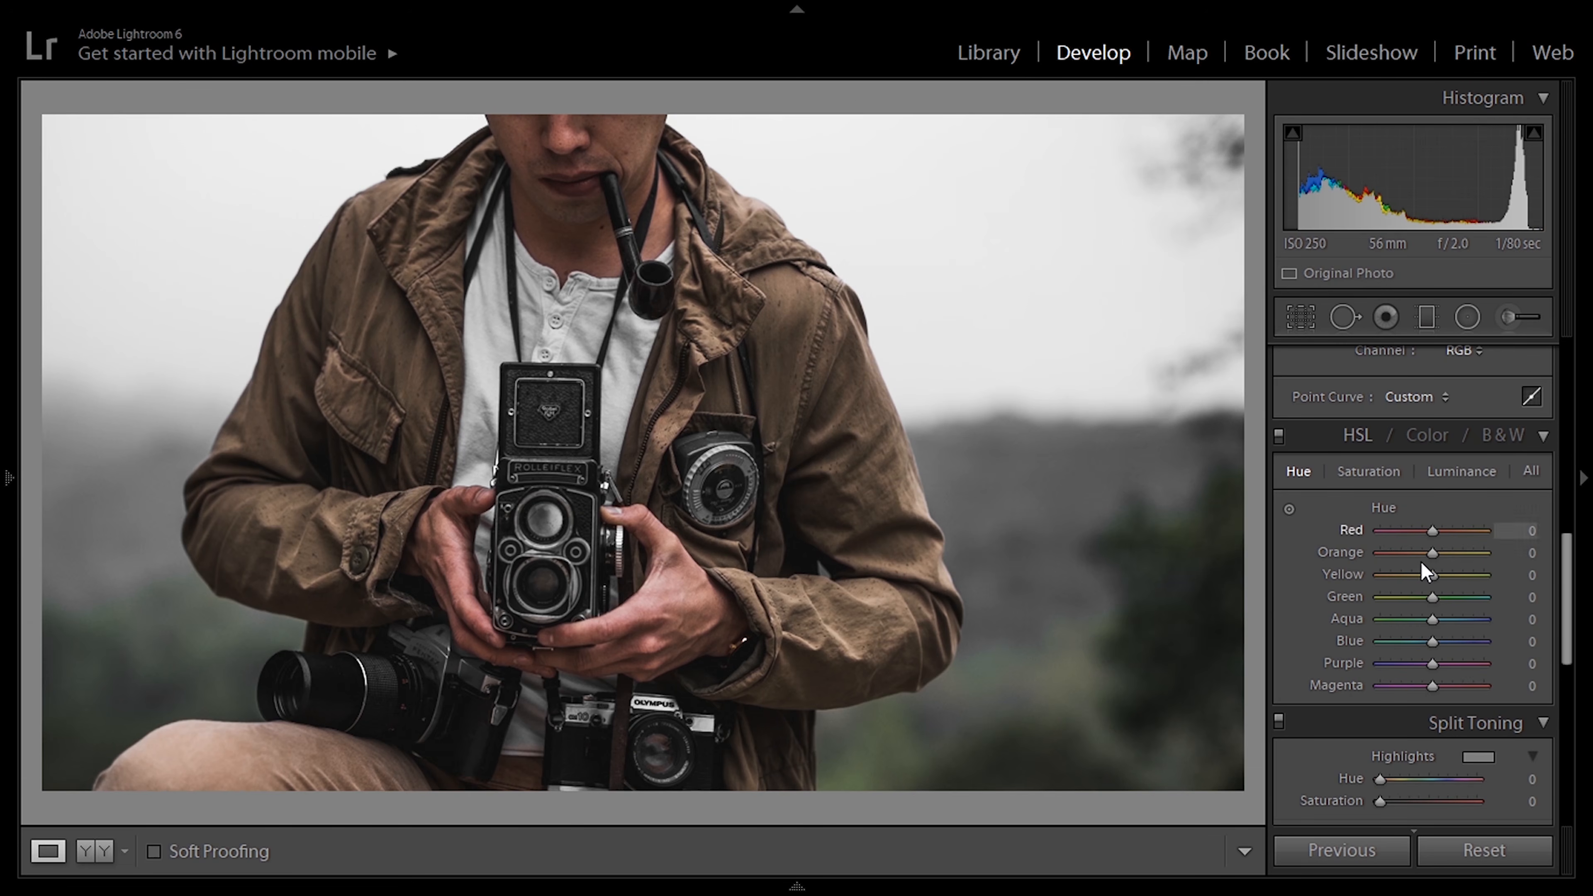
drag(1433, 574, 1336, 566)
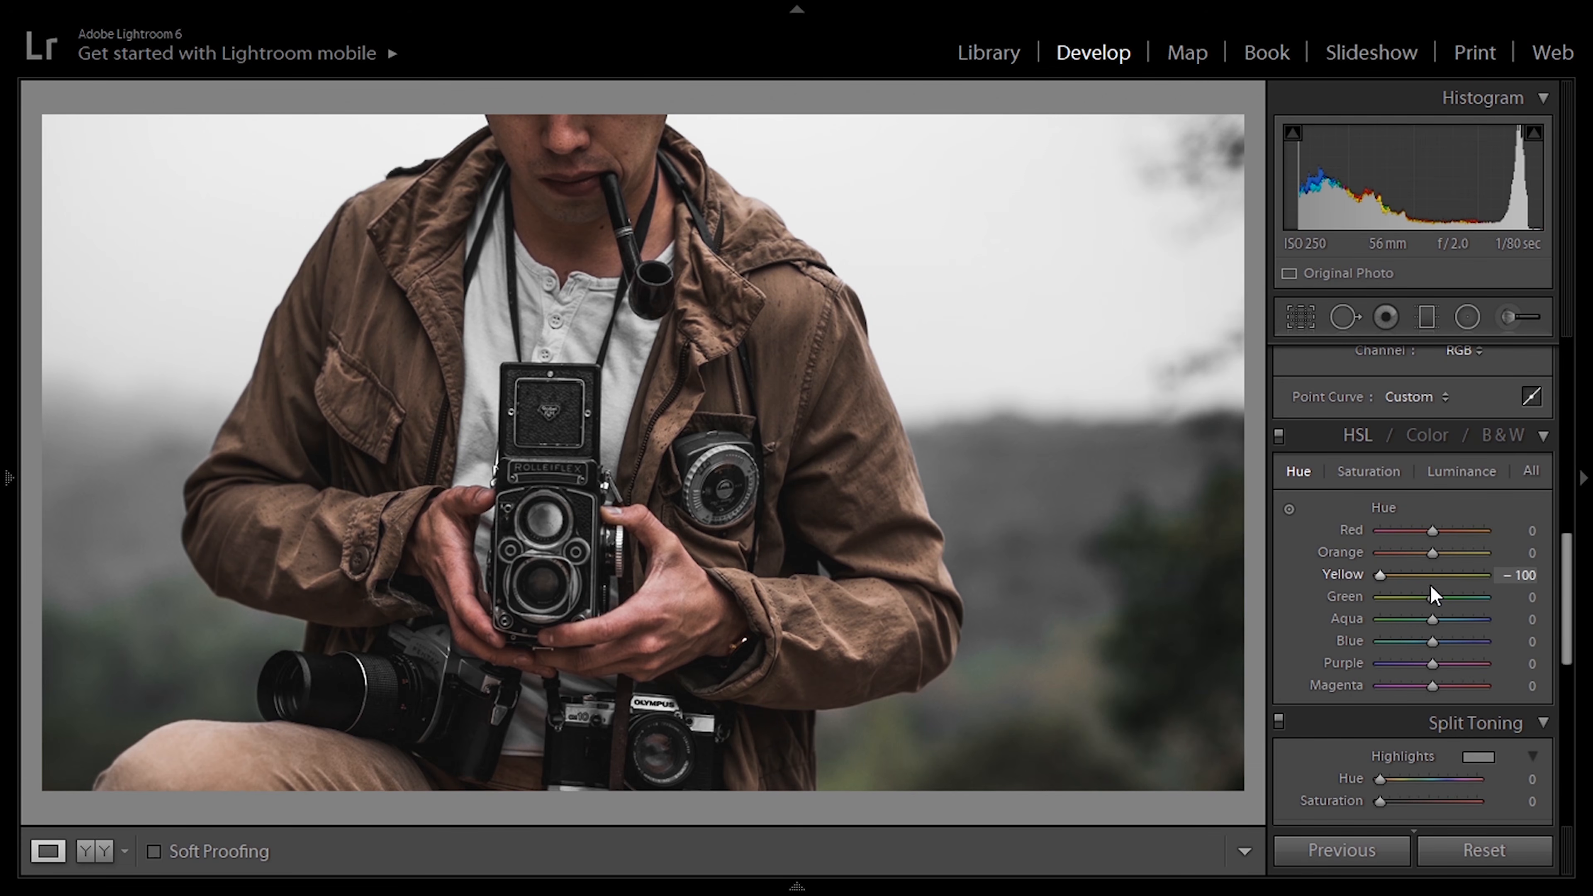
drag(1435, 598, 1321, 593)
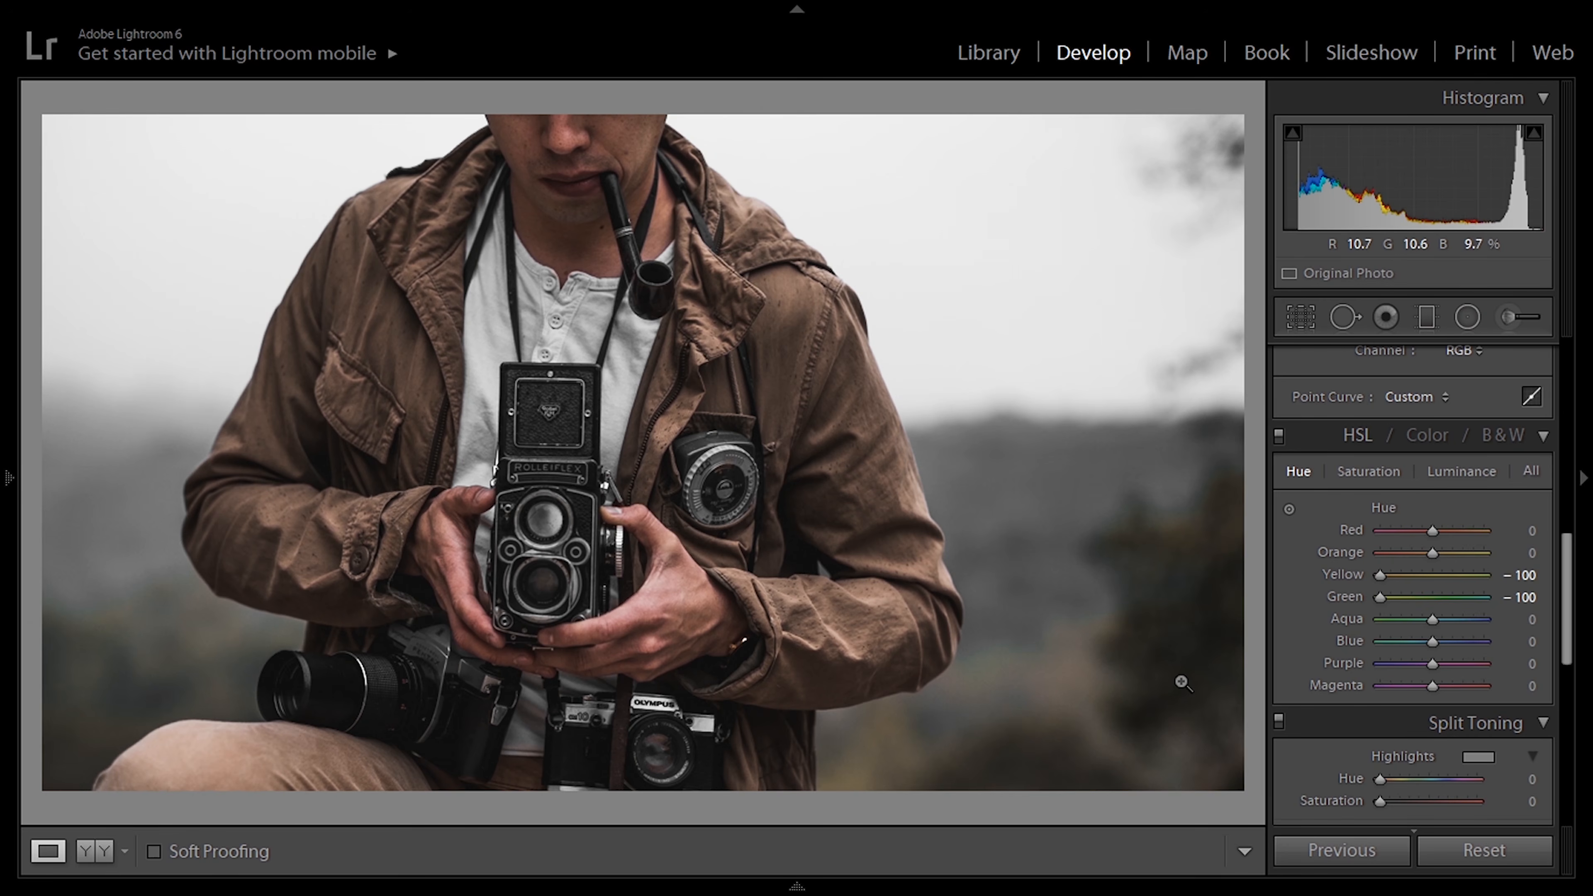
Step: Set the HSL luminance of Orange to +12, Yellow to +12 and Green to -8
click(1462, 474)
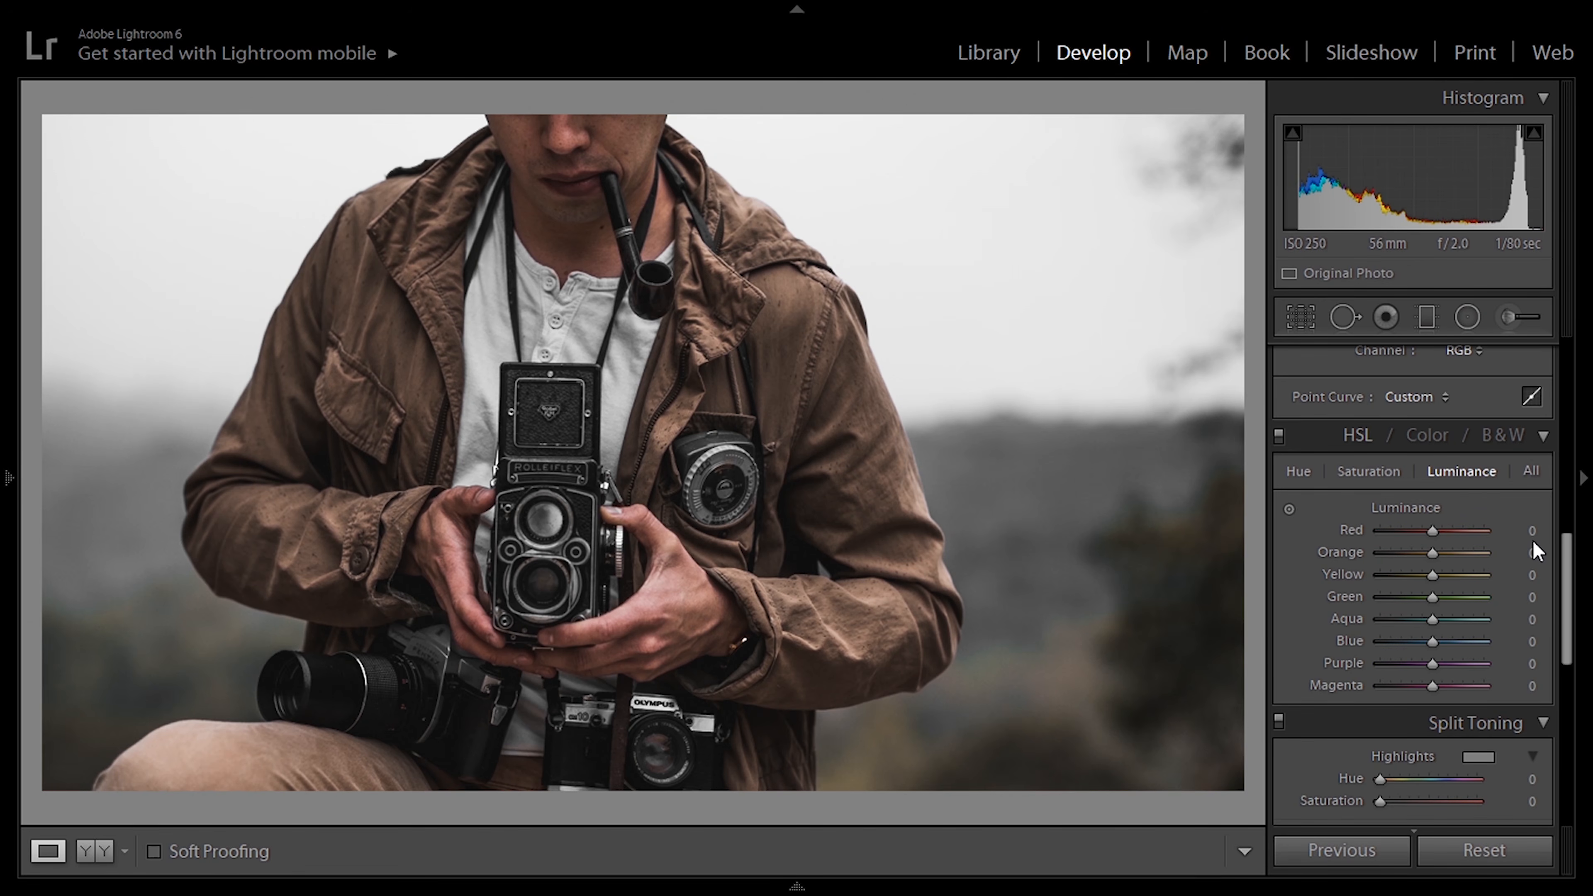
drag(1533, 551, 1541, 552)
drag(1519, 575, 1525, 578)
click(1530, 597)
text(-8)
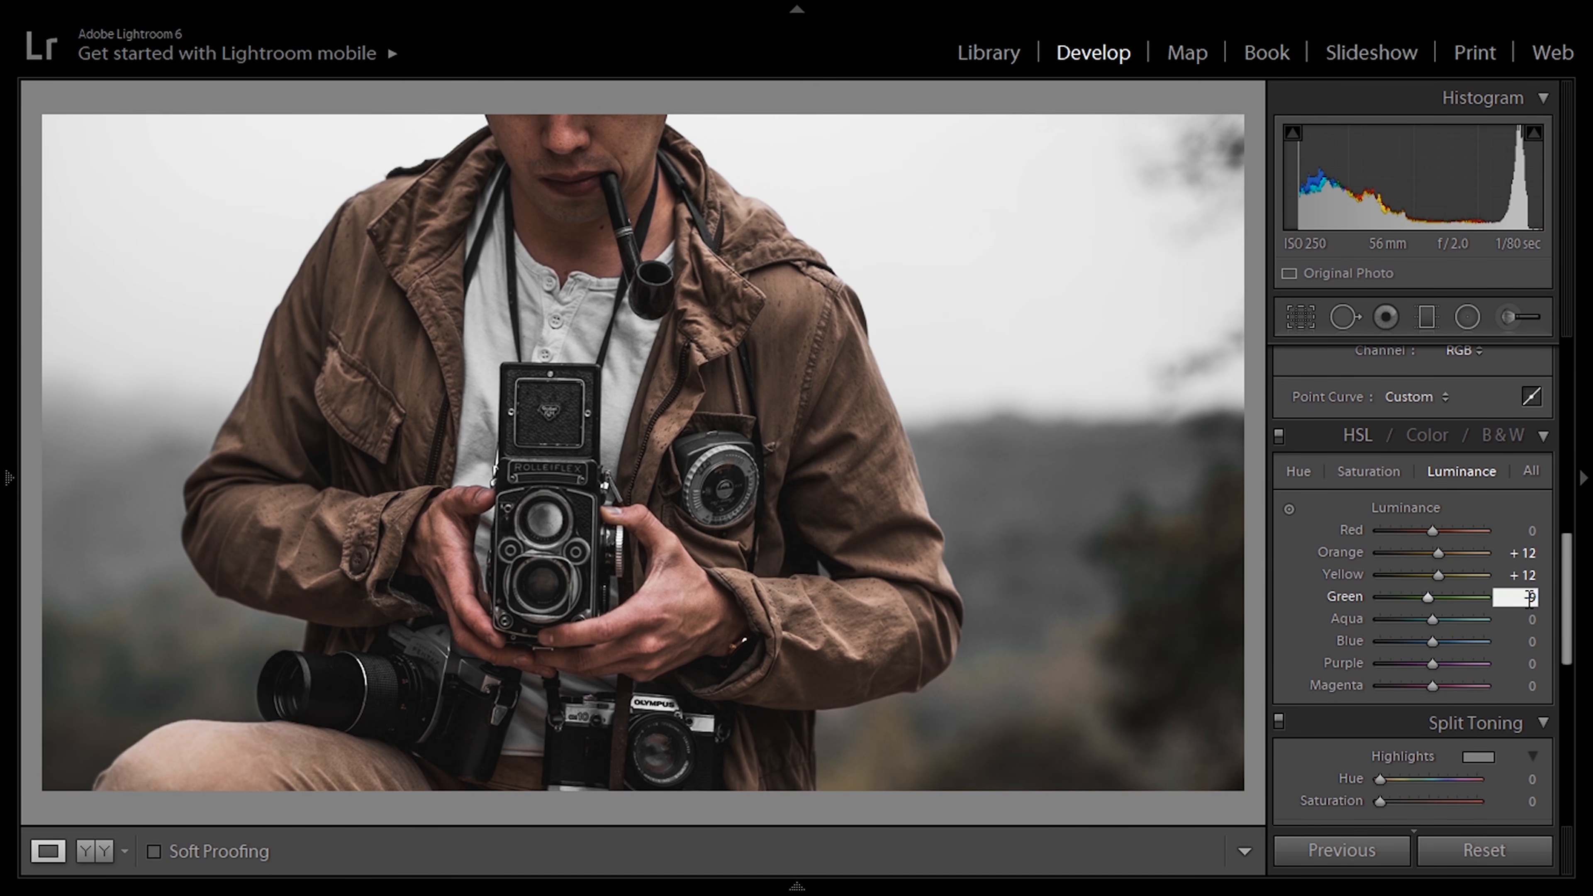
key(Return)
Step: Tint the split-toning highlights with a Hue of 50 and a Saturation of 15
scroll(1367, 529, down, 4)
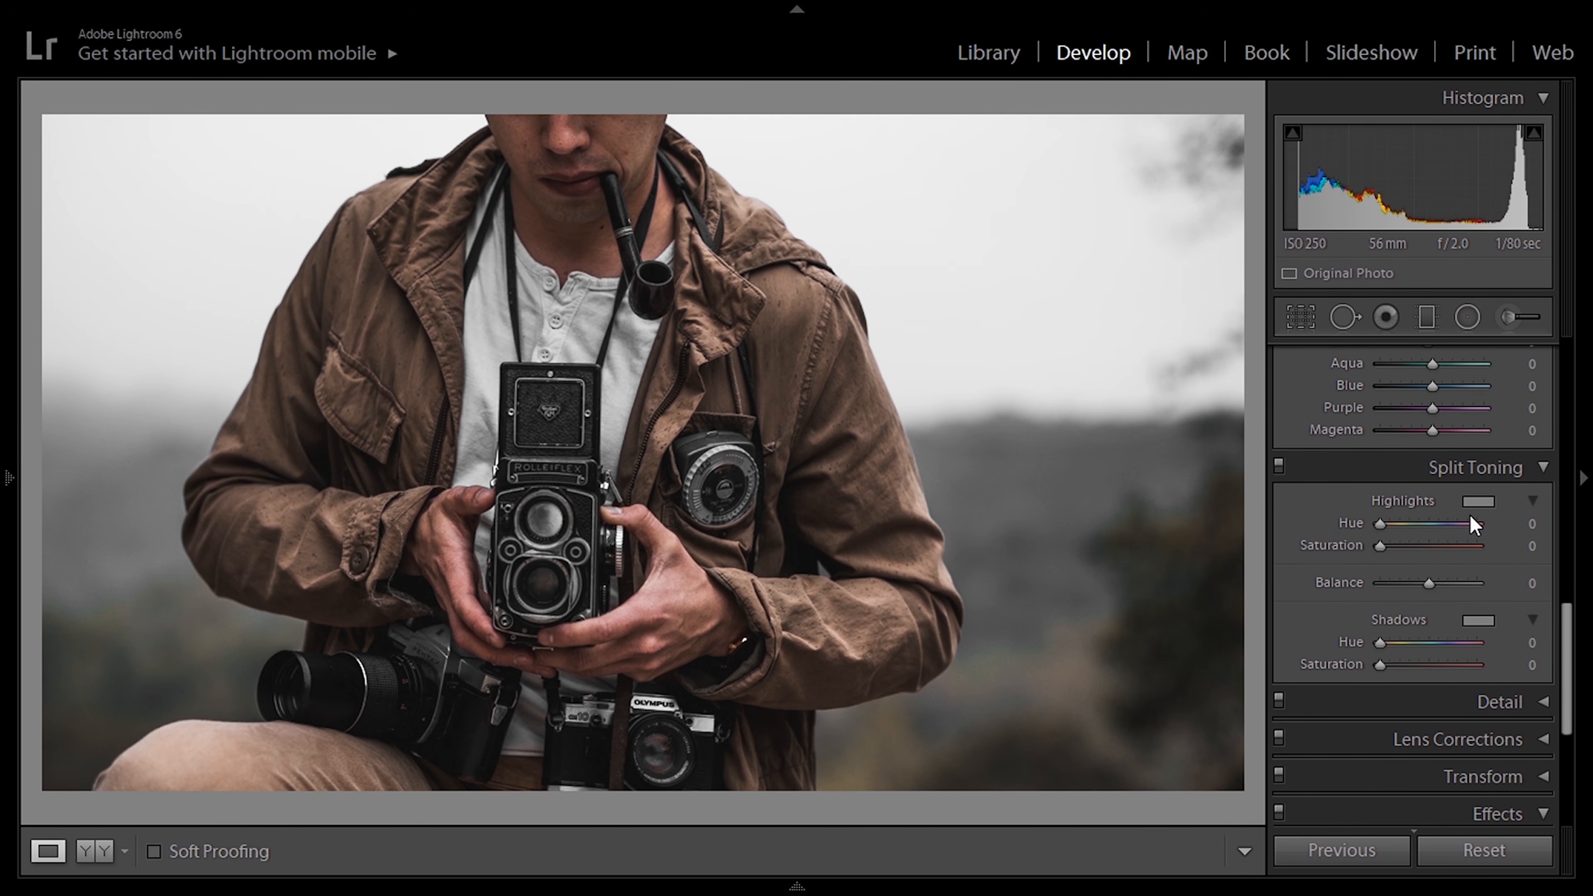
click(1529, 523)
text(50)
key(Return)
click(1465, 545)
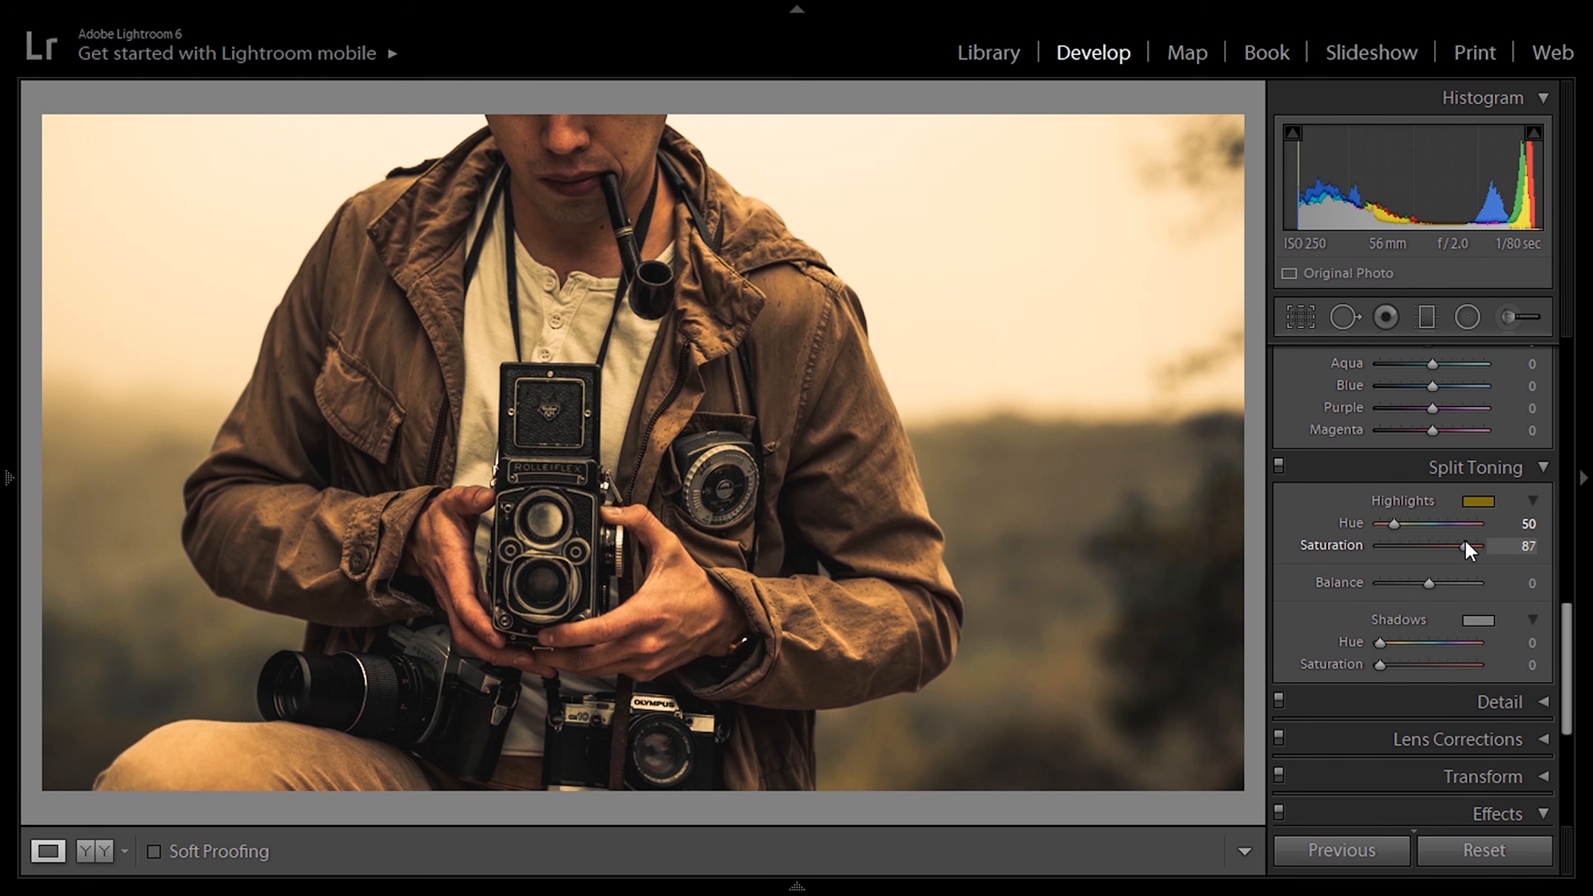
click(1510, 545)
text(15)
key(Return)
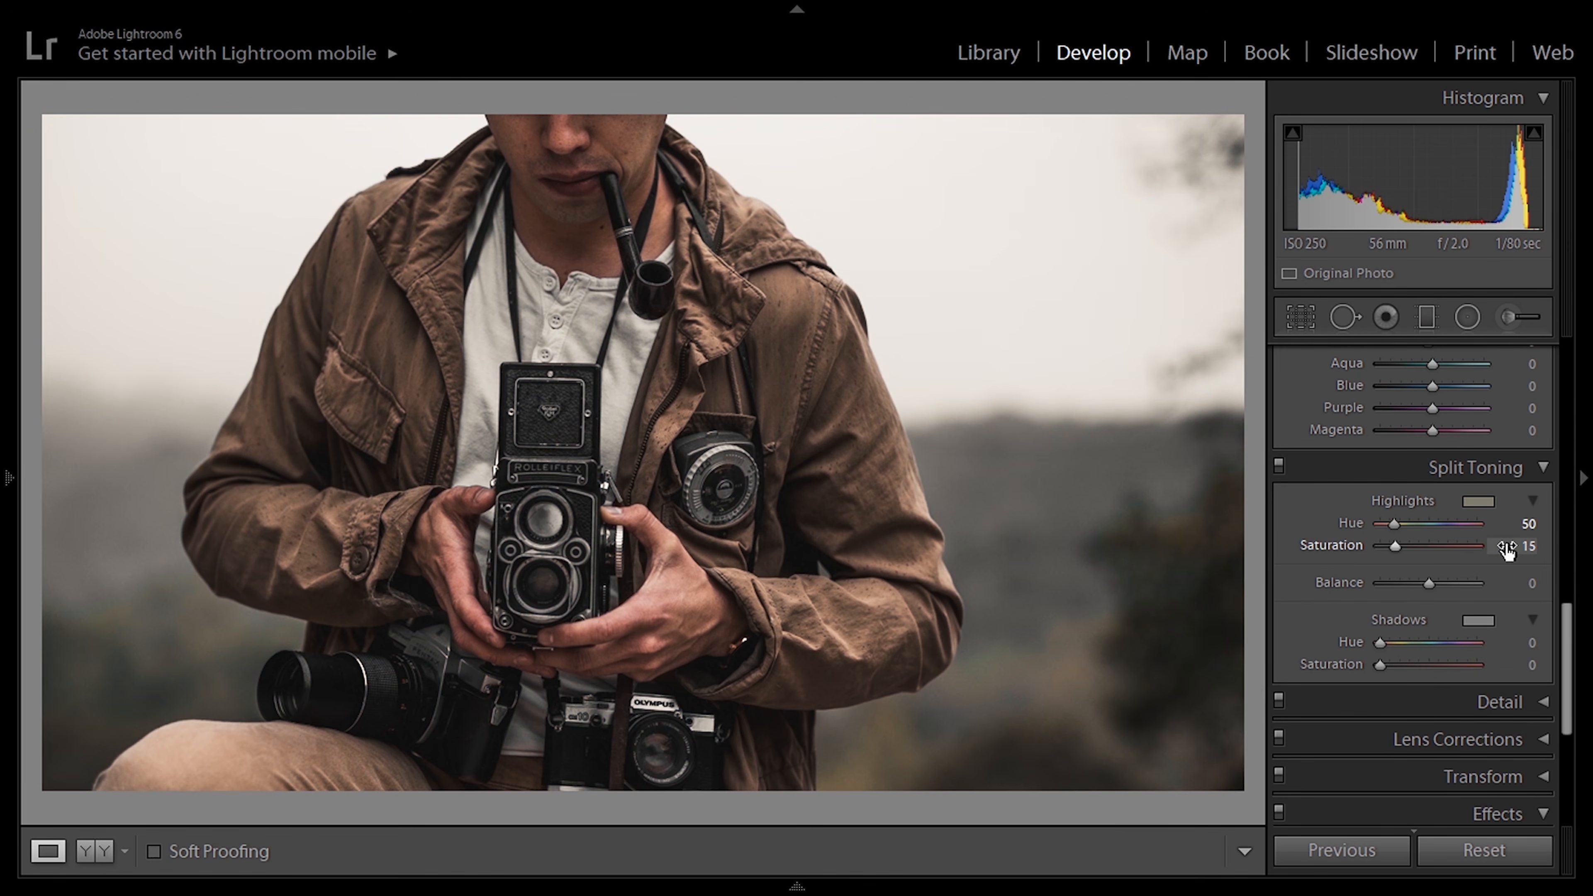
Step: Tint the split-toning shadows with a Hue of 200 and a Saturation of 7
click(1524, 640)
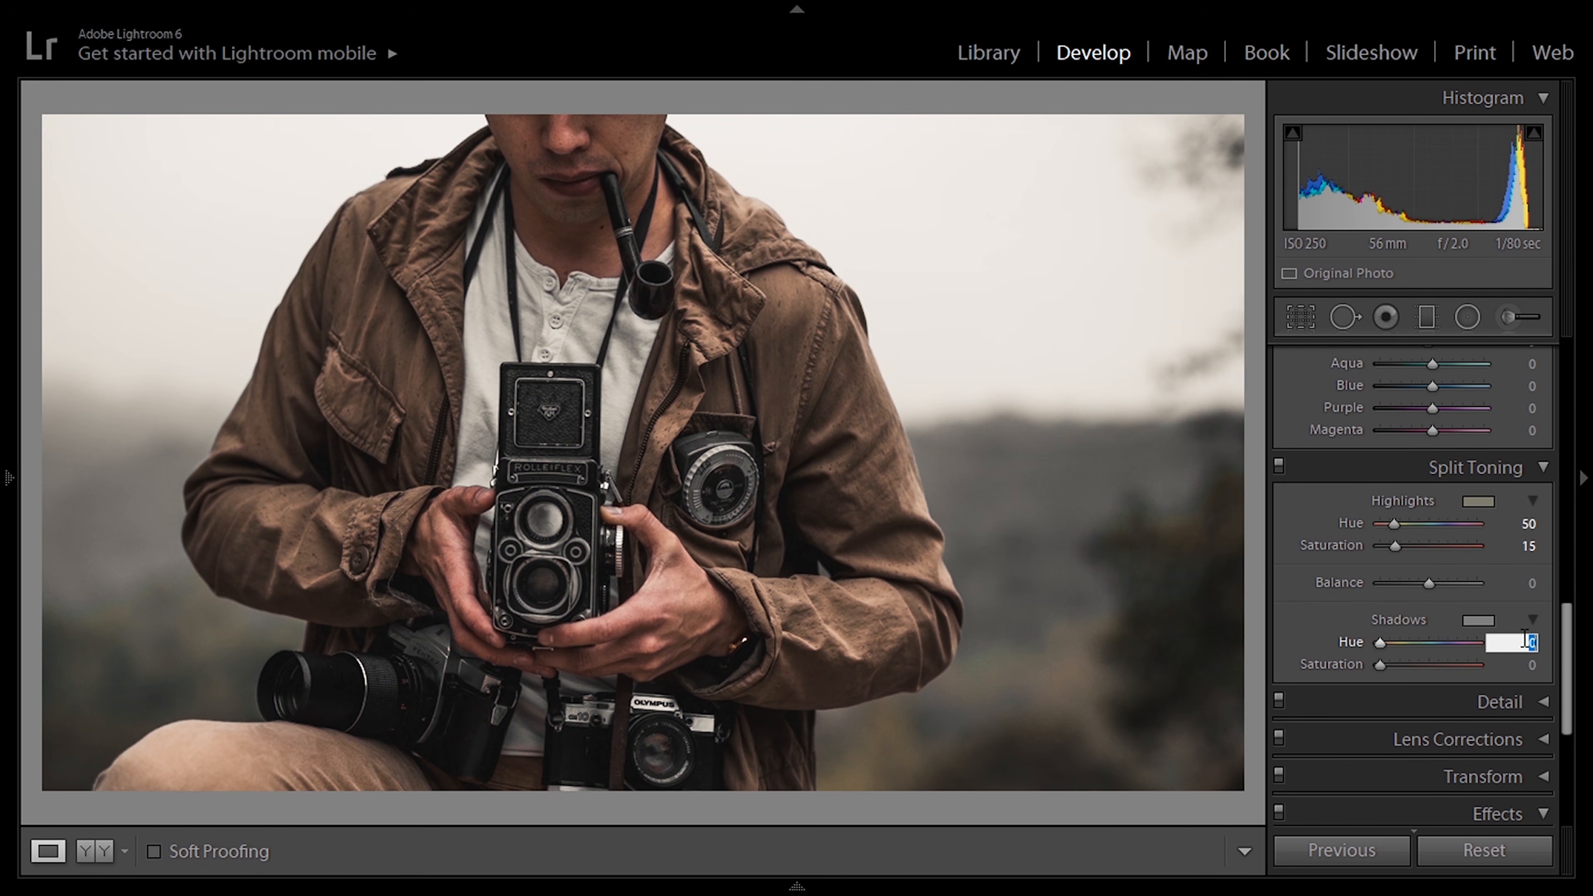
text(00)
key(BackSpace)
key(BackSpace)
text(200)
key(Return)
click(1454, 663)
click(1520, 665)
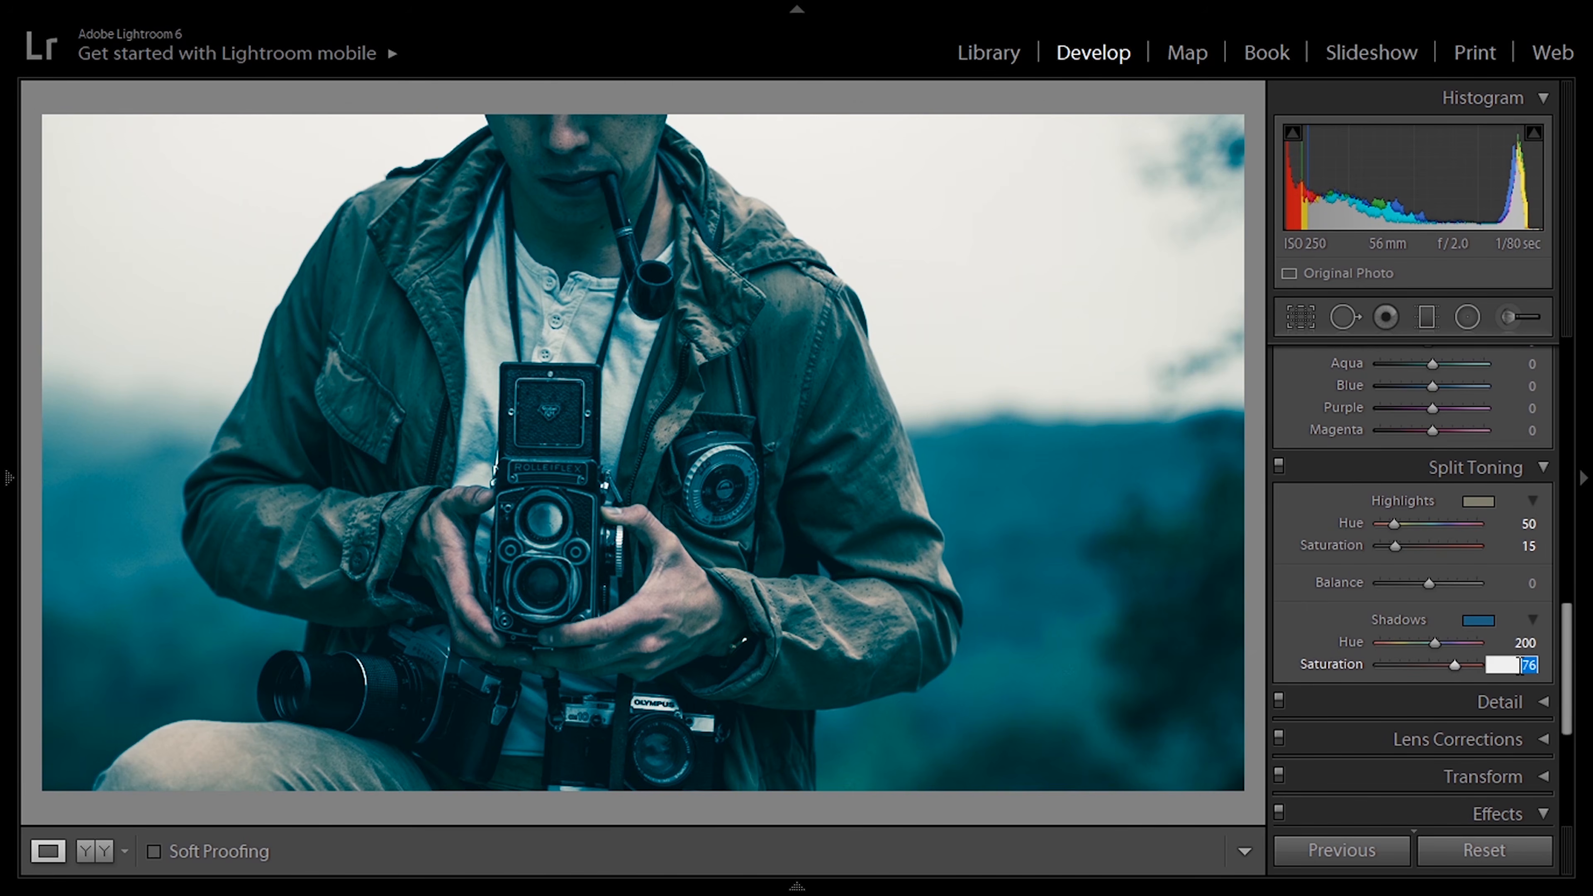
text(7)
key(Return)
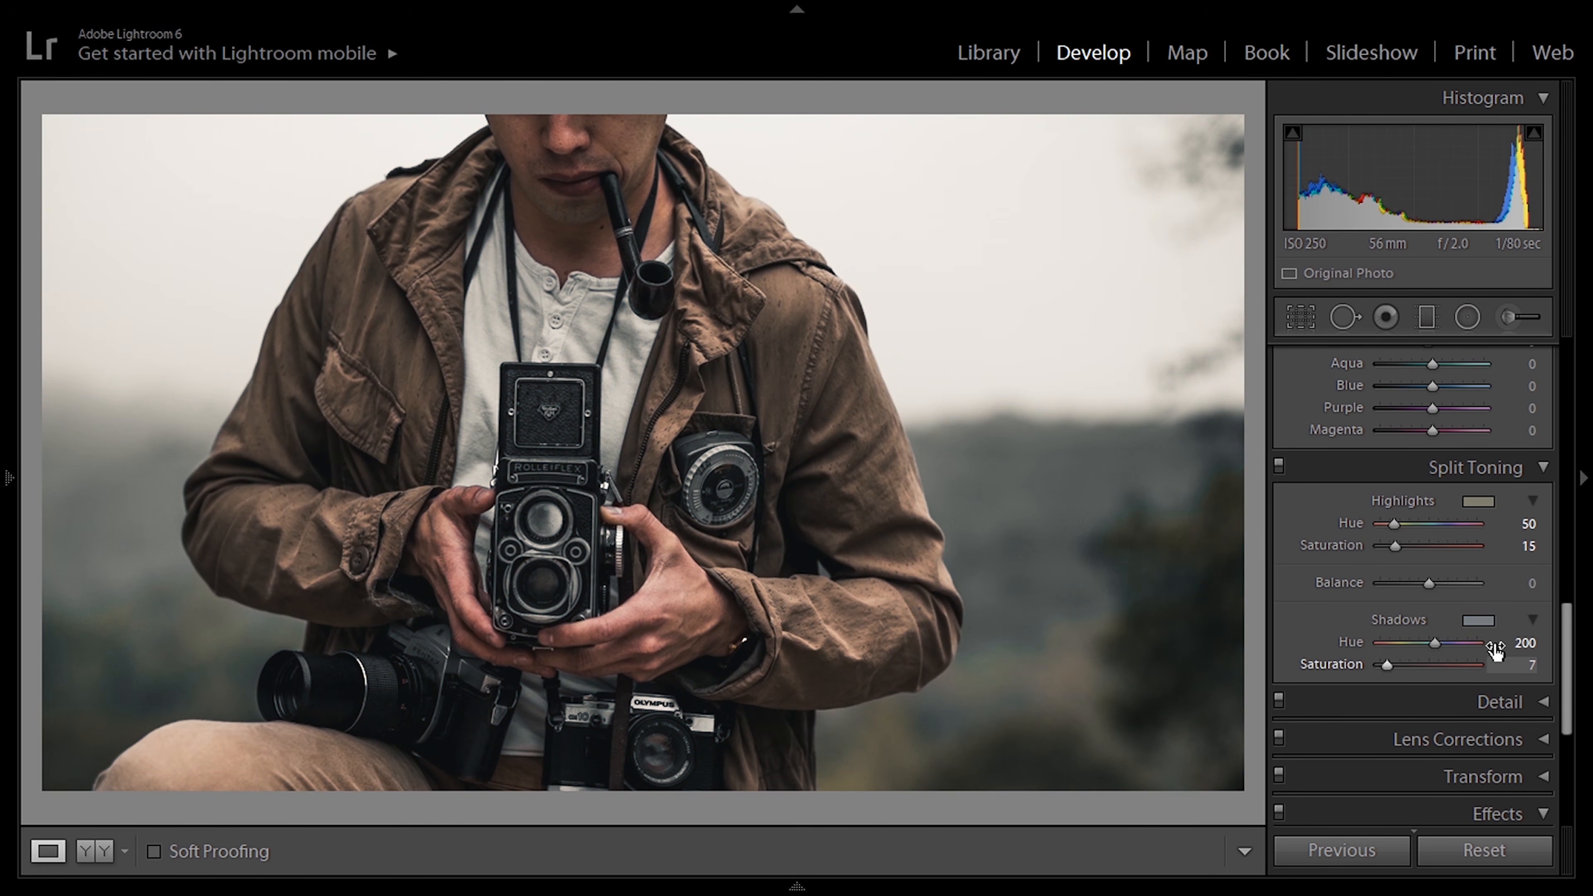
Step: Switch the split toning off and on again to compare the photo with and without it
click(1283, 464)
click(1283, 464)
click(1283, 464)
click(1283, 464)
Step: Add film grain with an Amount of 45 and a Size of 45, and inspect it up close
scroll(1575, 687, down, 5)
drag(1574, 687, 1571, 741)
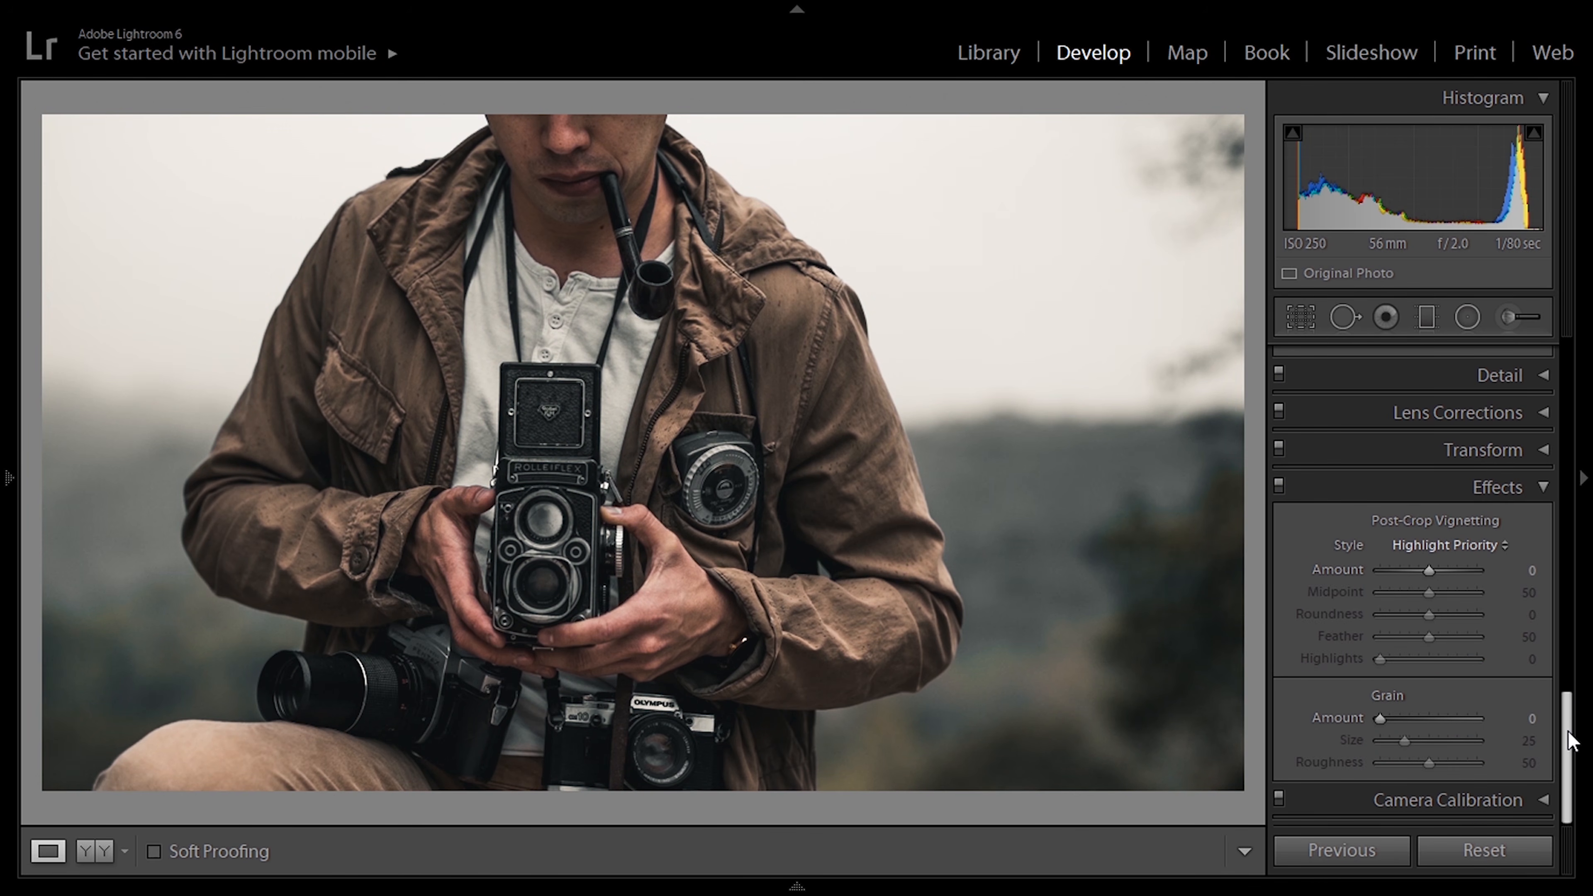
click(1457, 719)
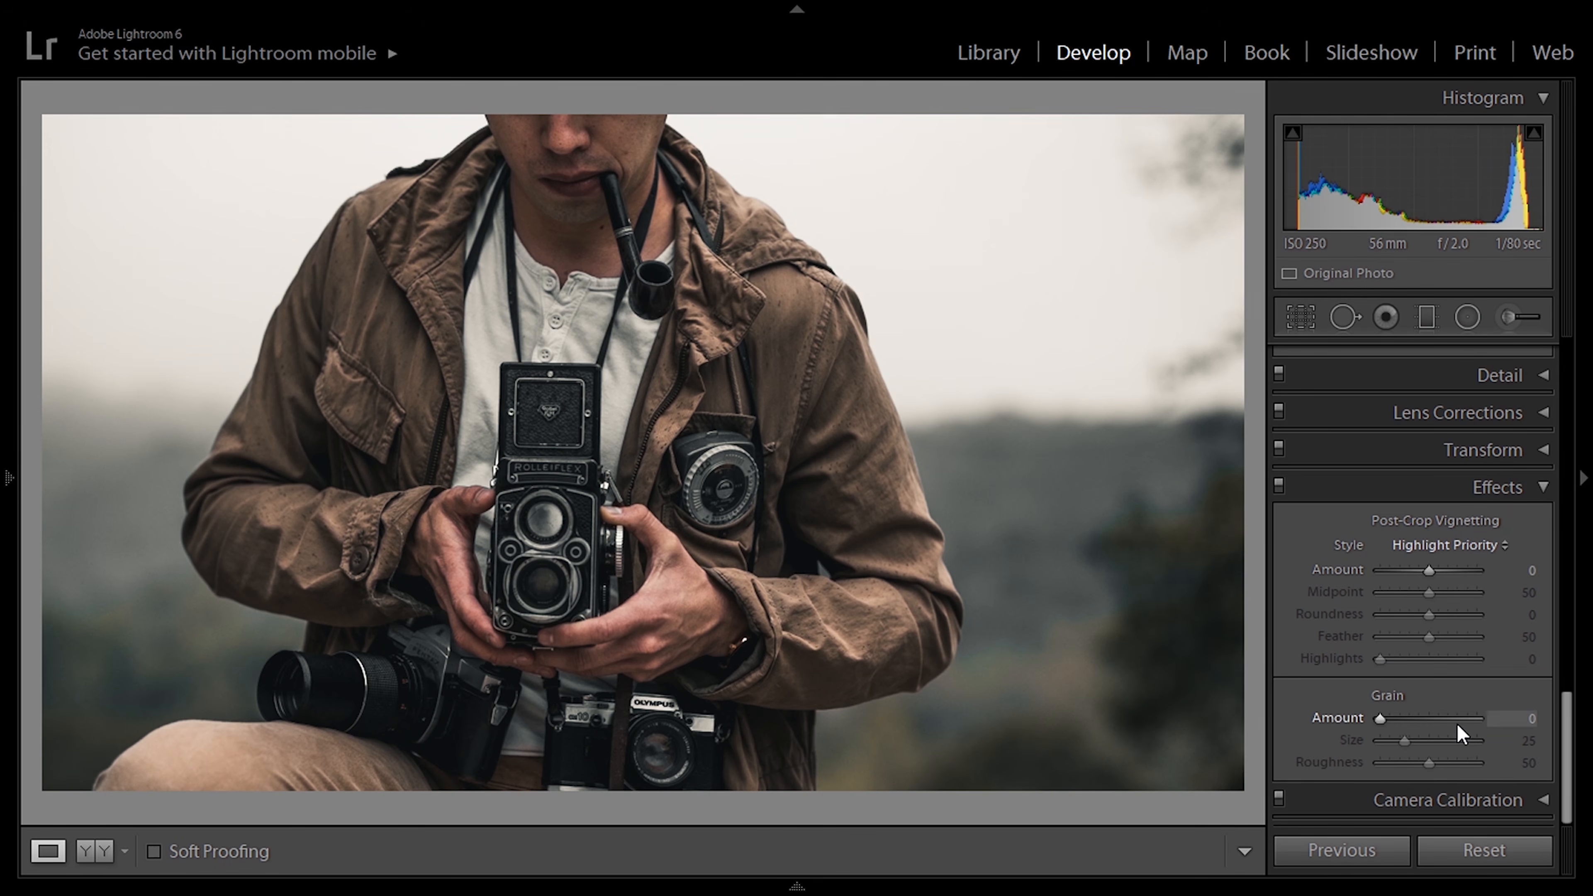
click(1459, 739)
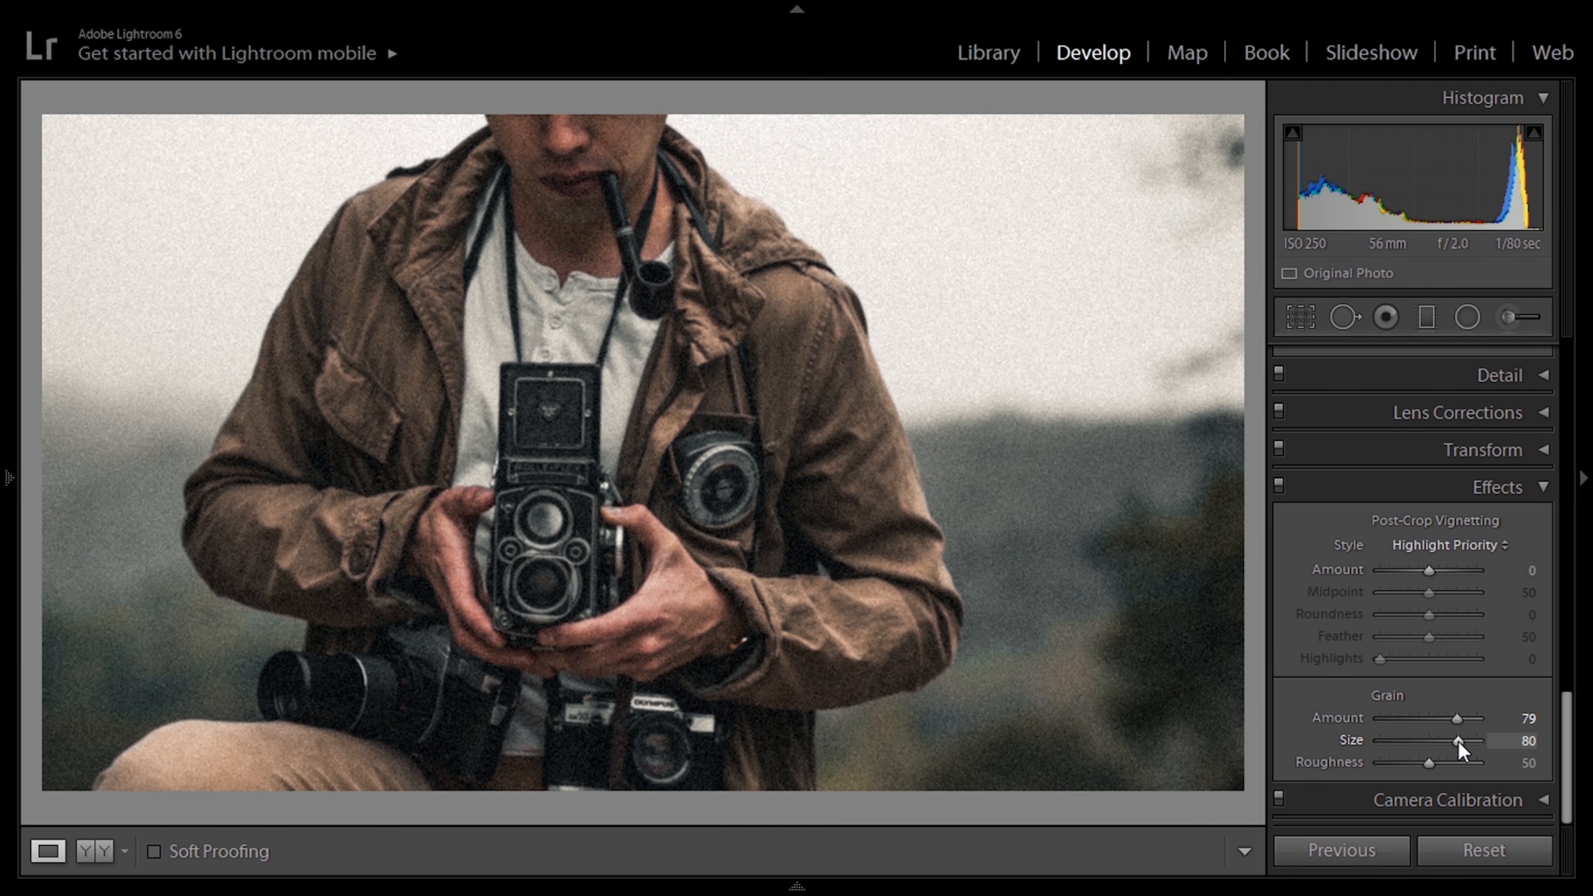
click(1527, 719)
text(45)
key(Return)
text(4)
key(Return)
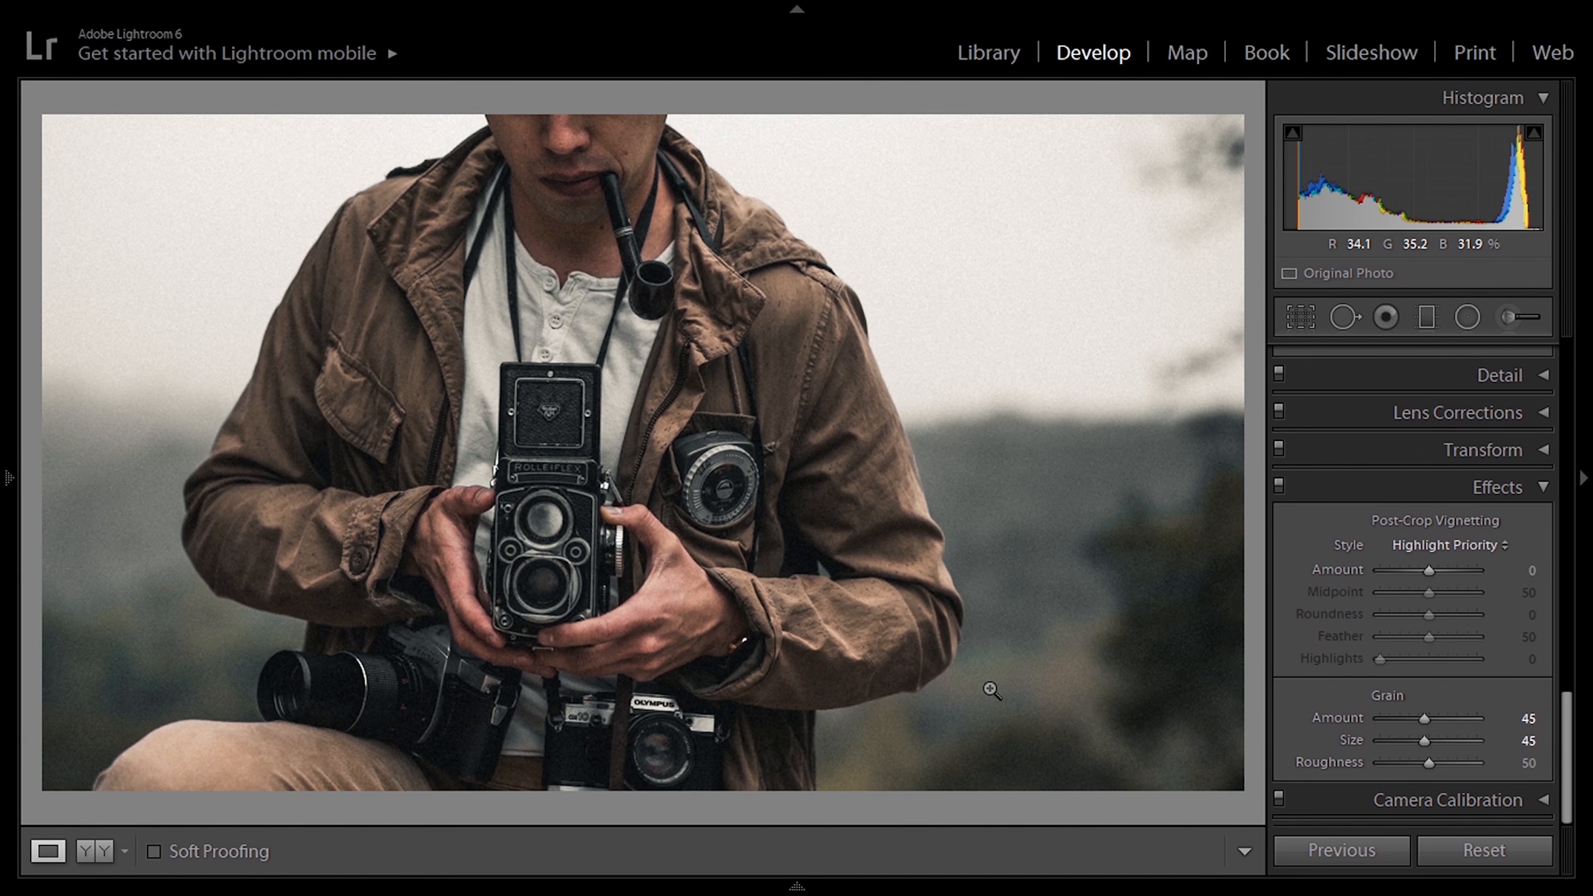
click(991, 690)
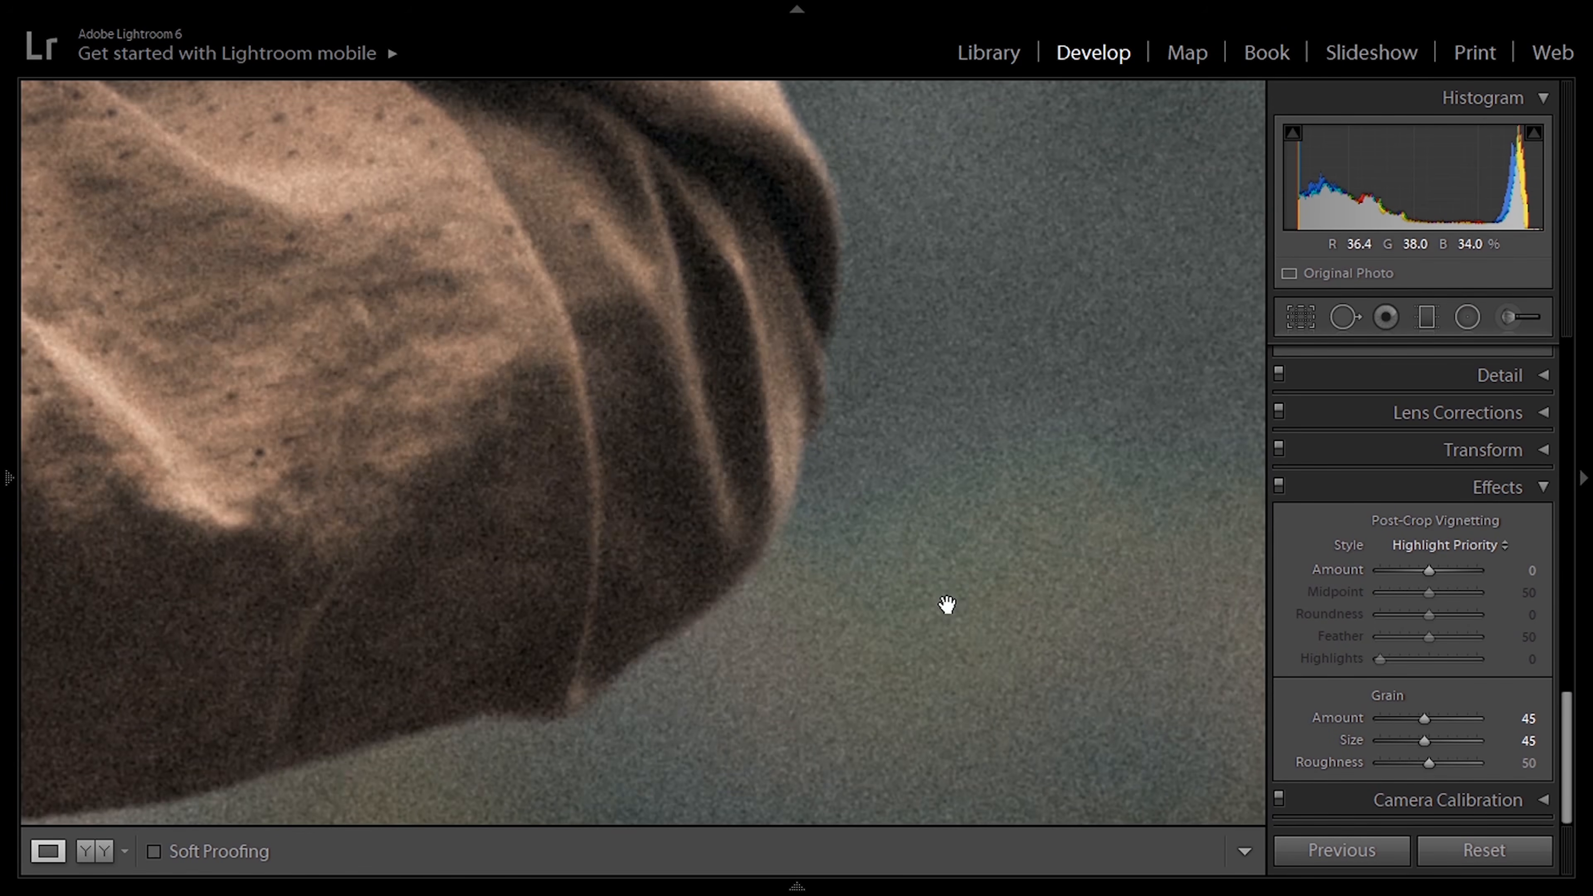
click(947, 608)
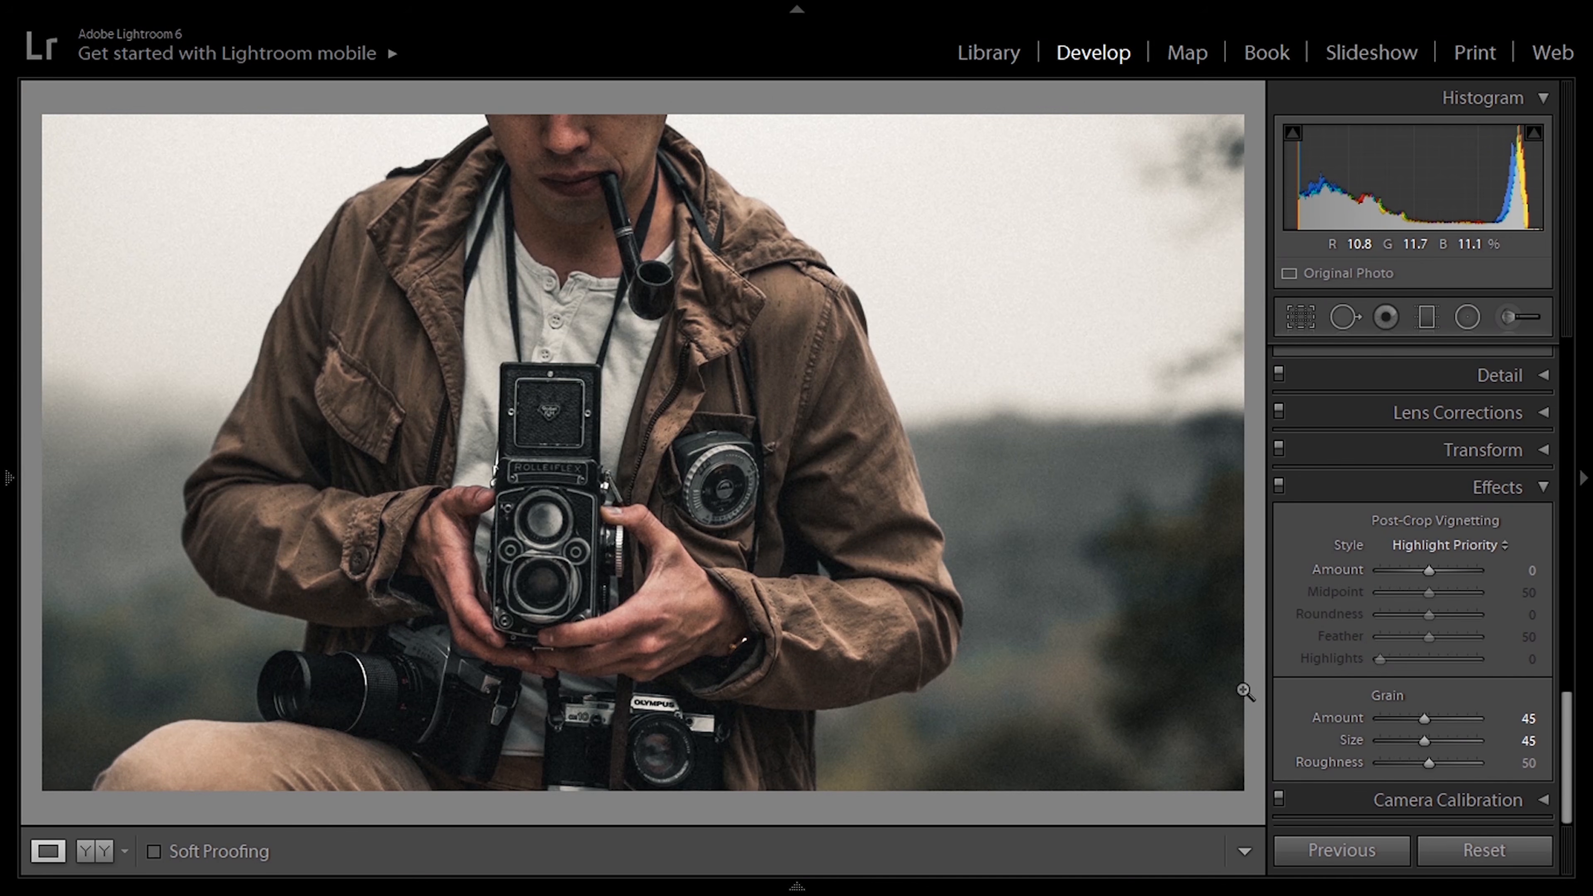
Step: Save all the develop settings as a user preset named 1924us
mouse_move(3, 658)
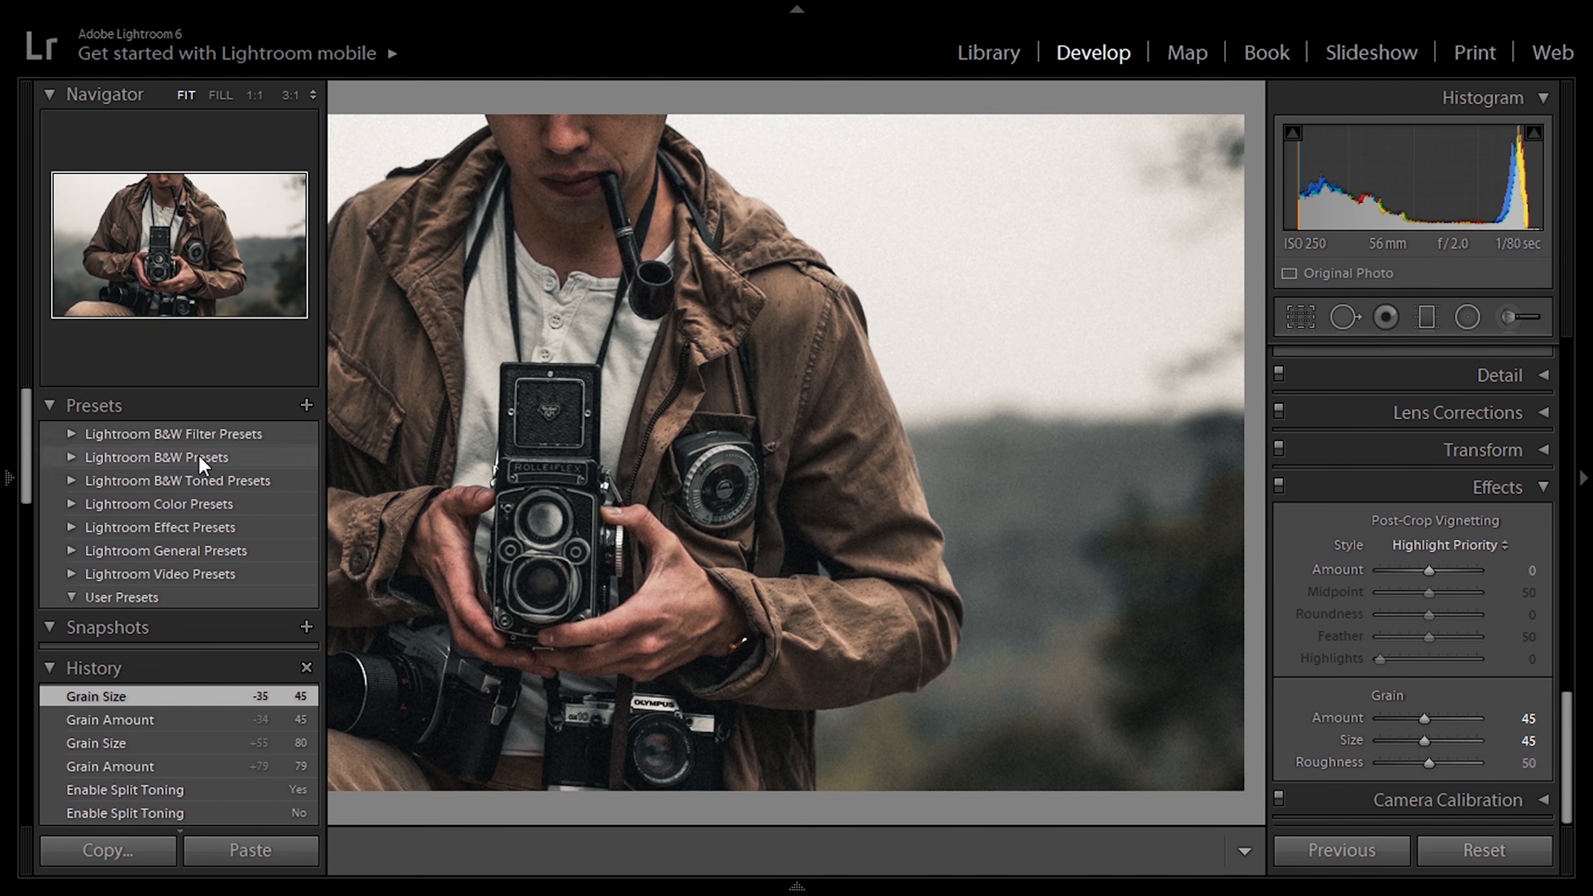
click(306, 405)
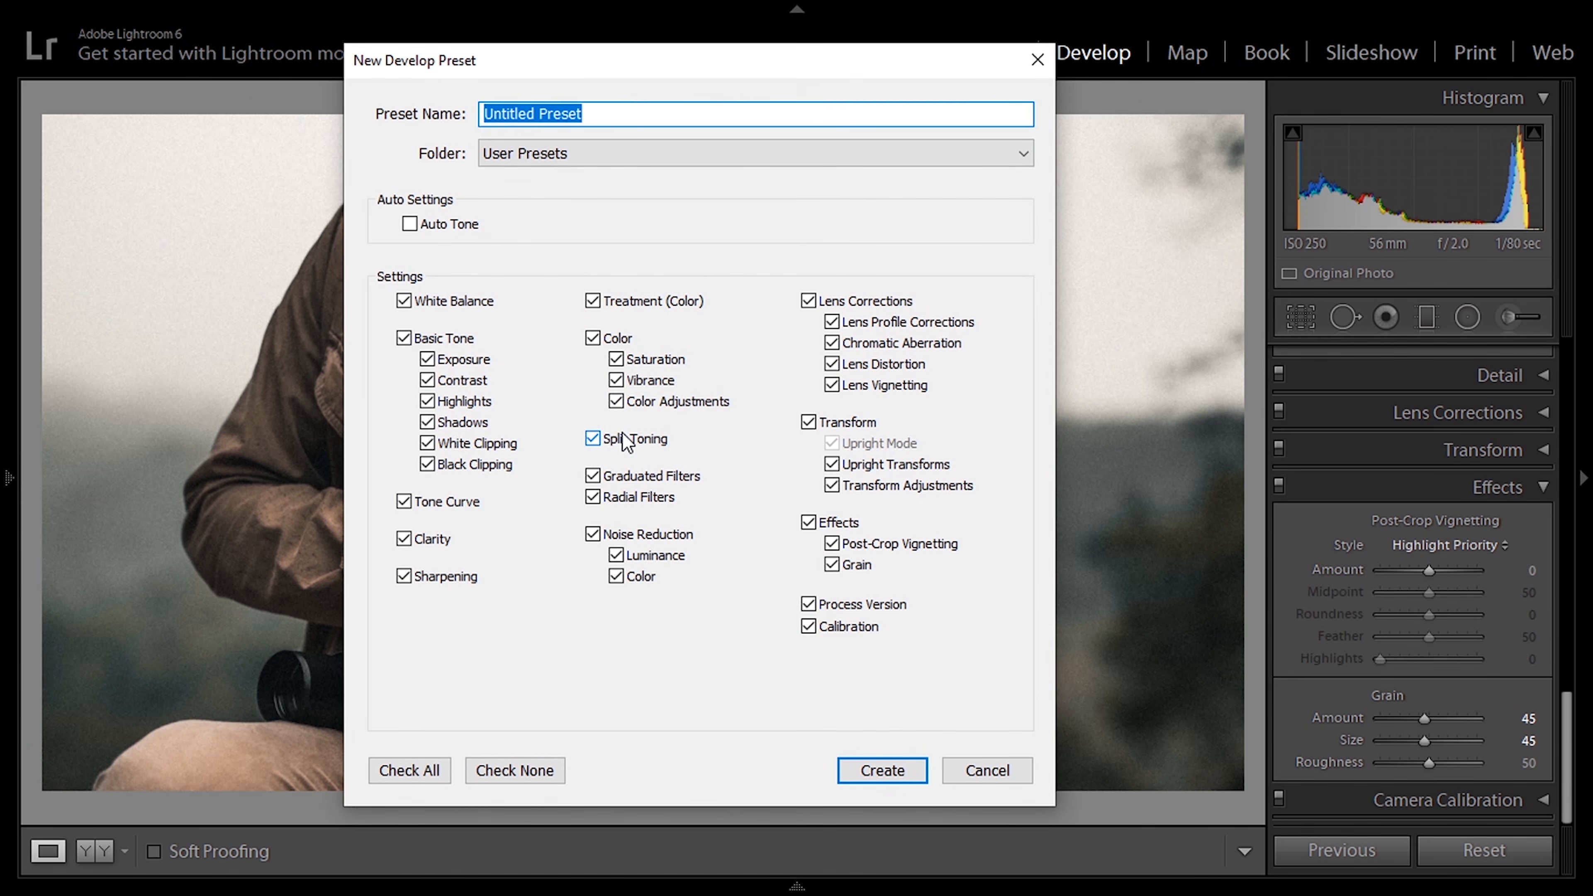
text(1924u)
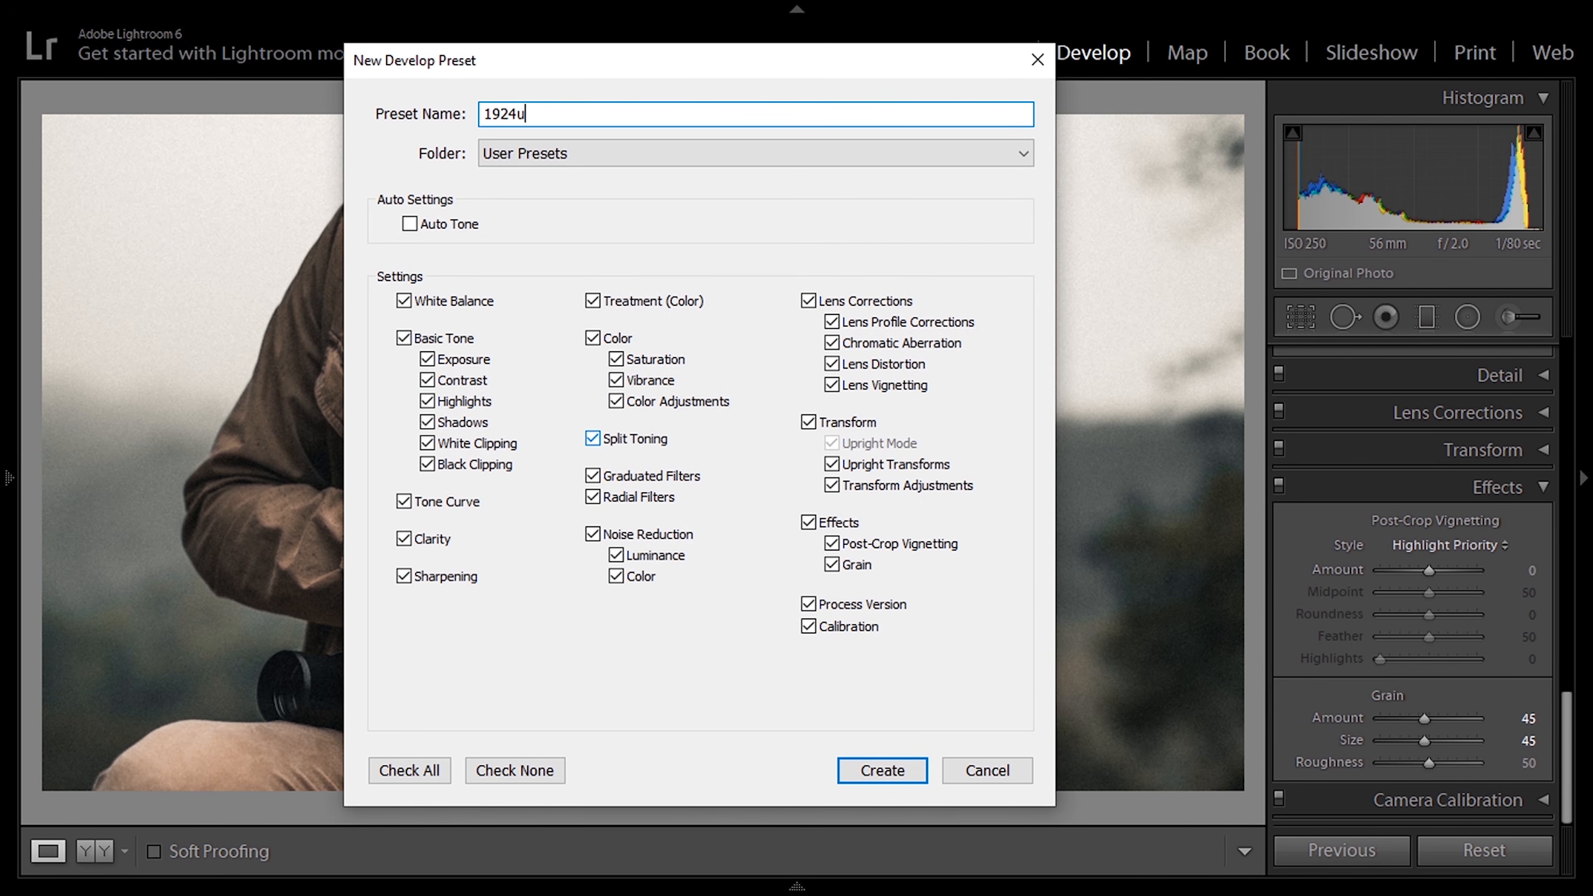
key(Return)
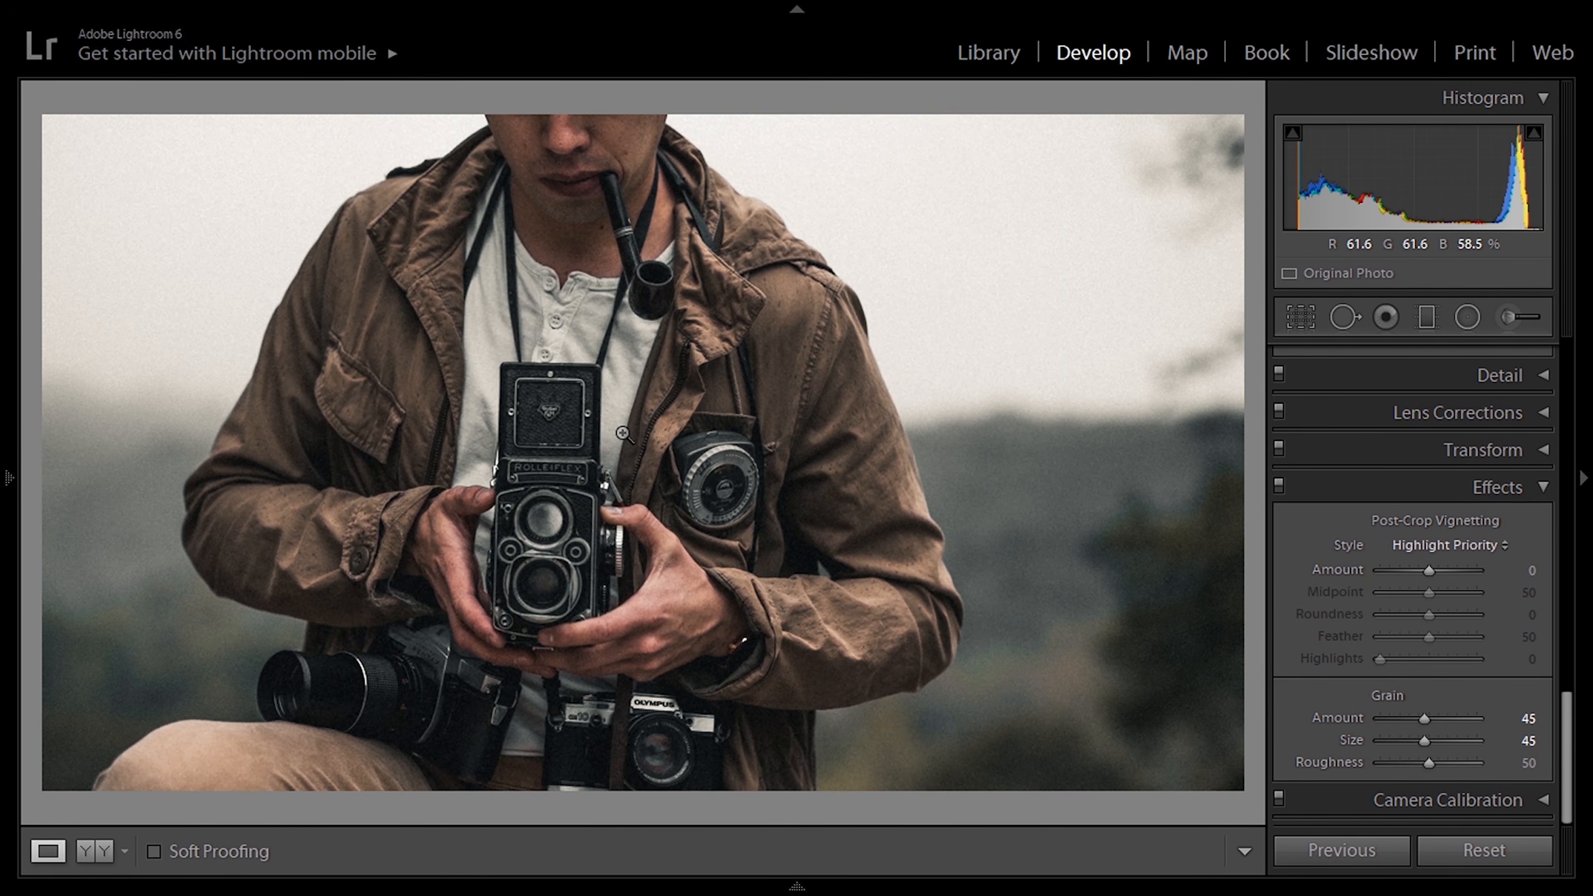
Step: Apply the 1924us preset to the next photo, the man with several cameras around his neck
key(Right)
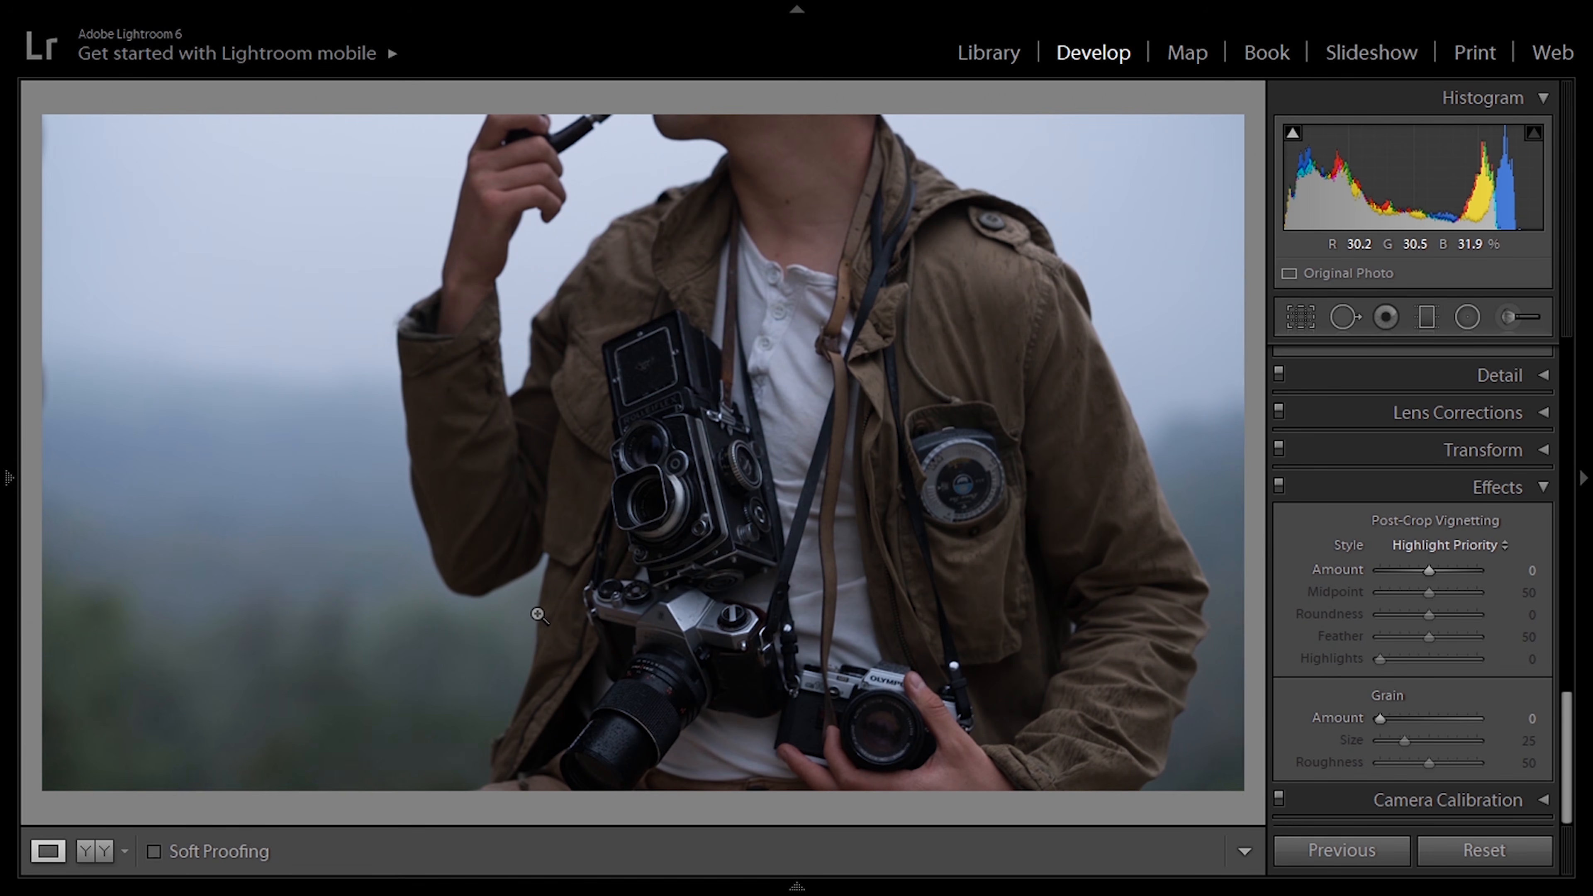
mouse_move(1, 284)
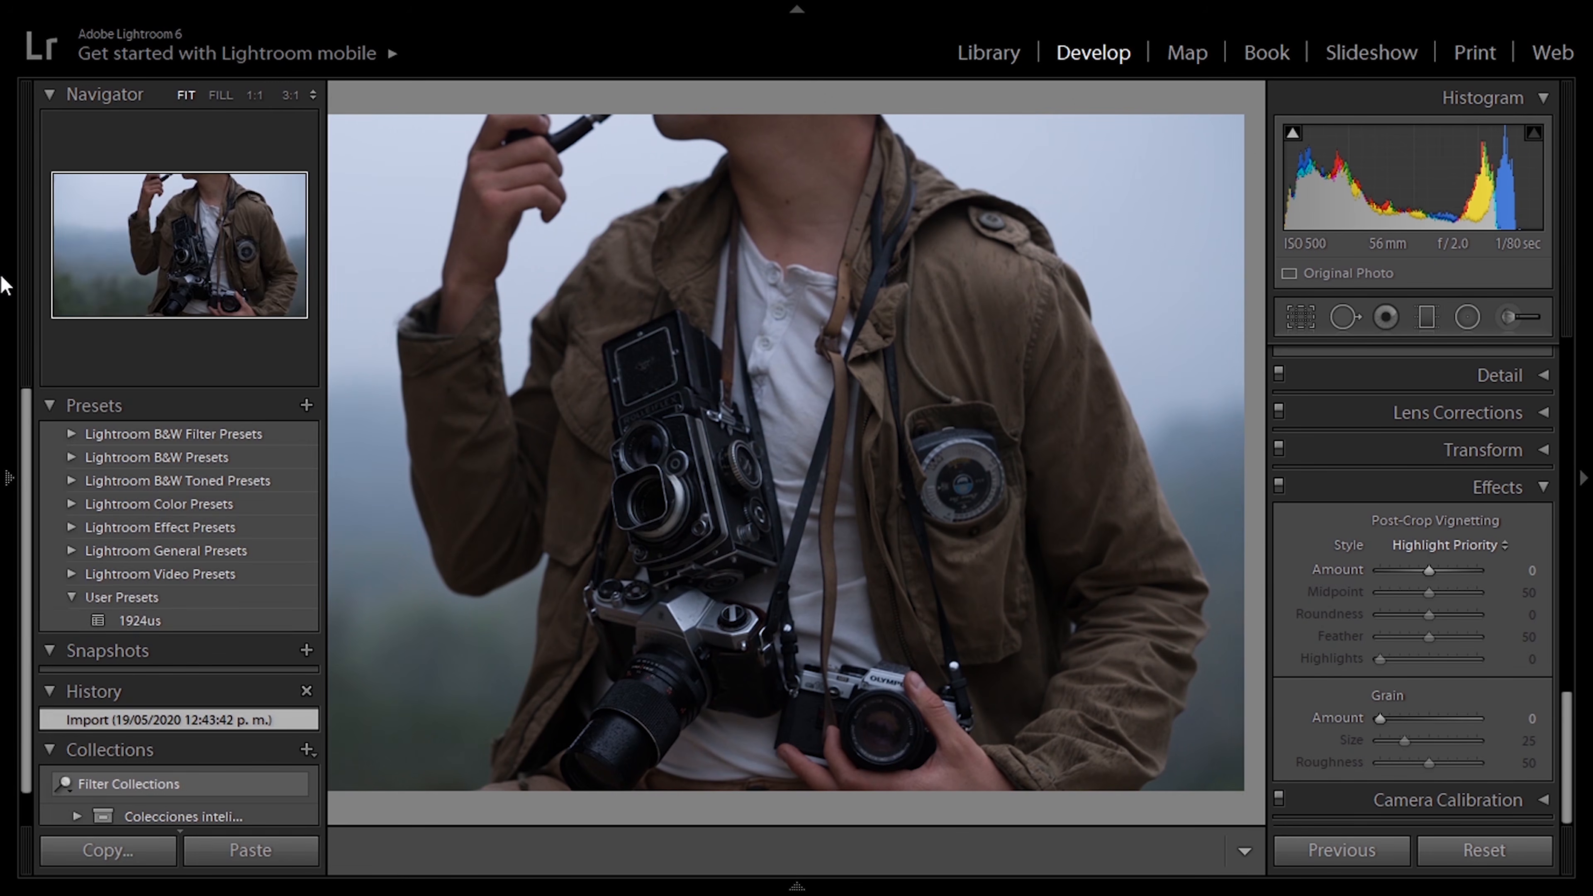
click(160, 621)
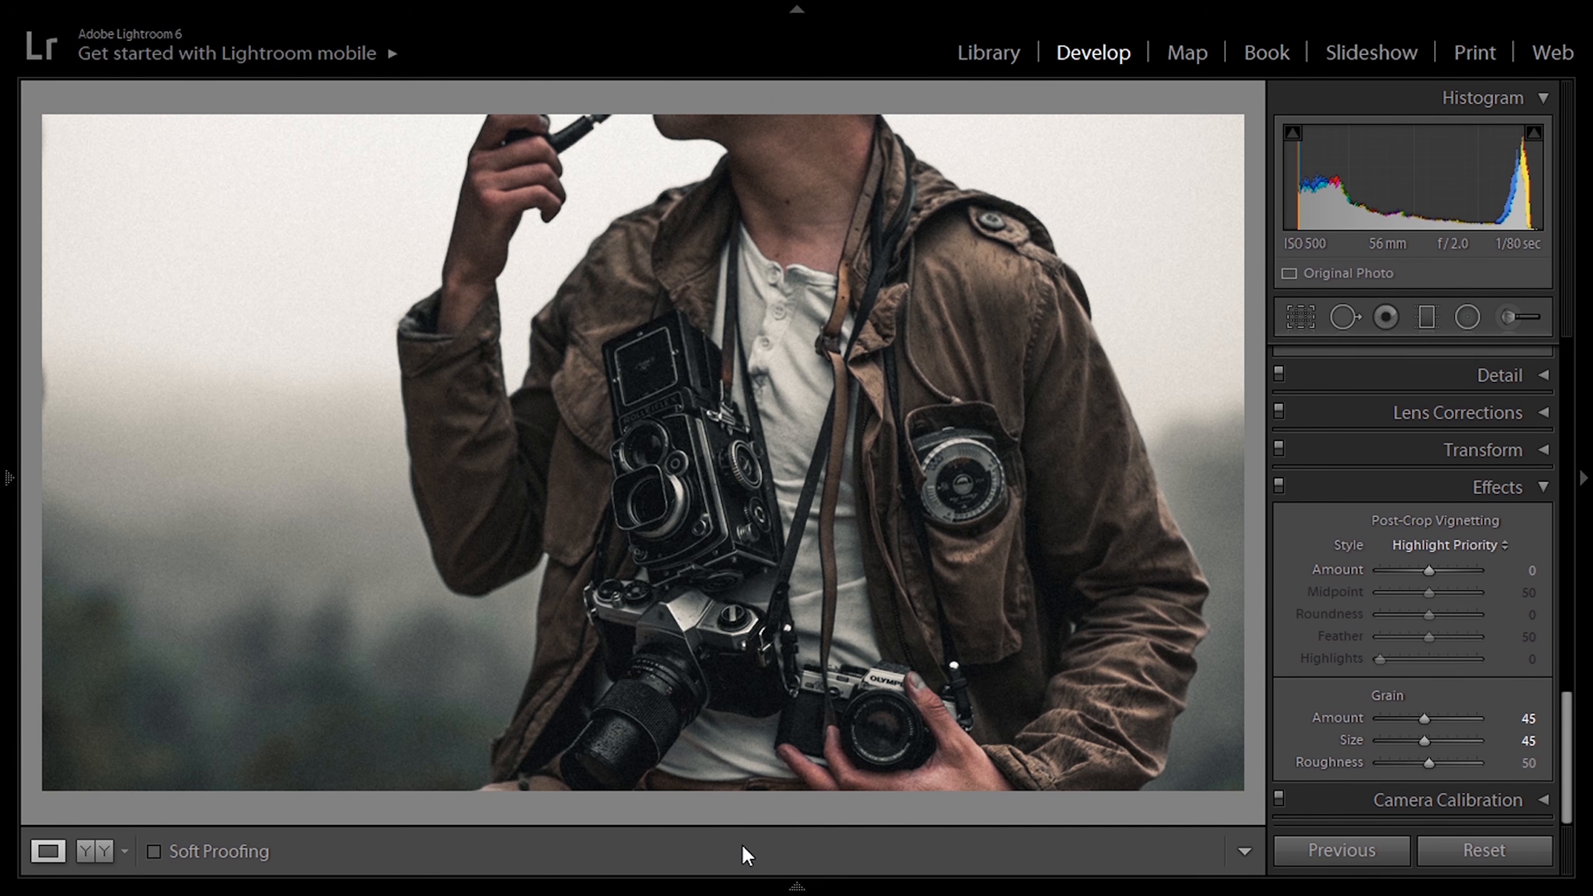
Step: Apply the 1924us preset to the dark photo of the man photographing from an armchair
mouse_move(742, 889)
click(412, 815)
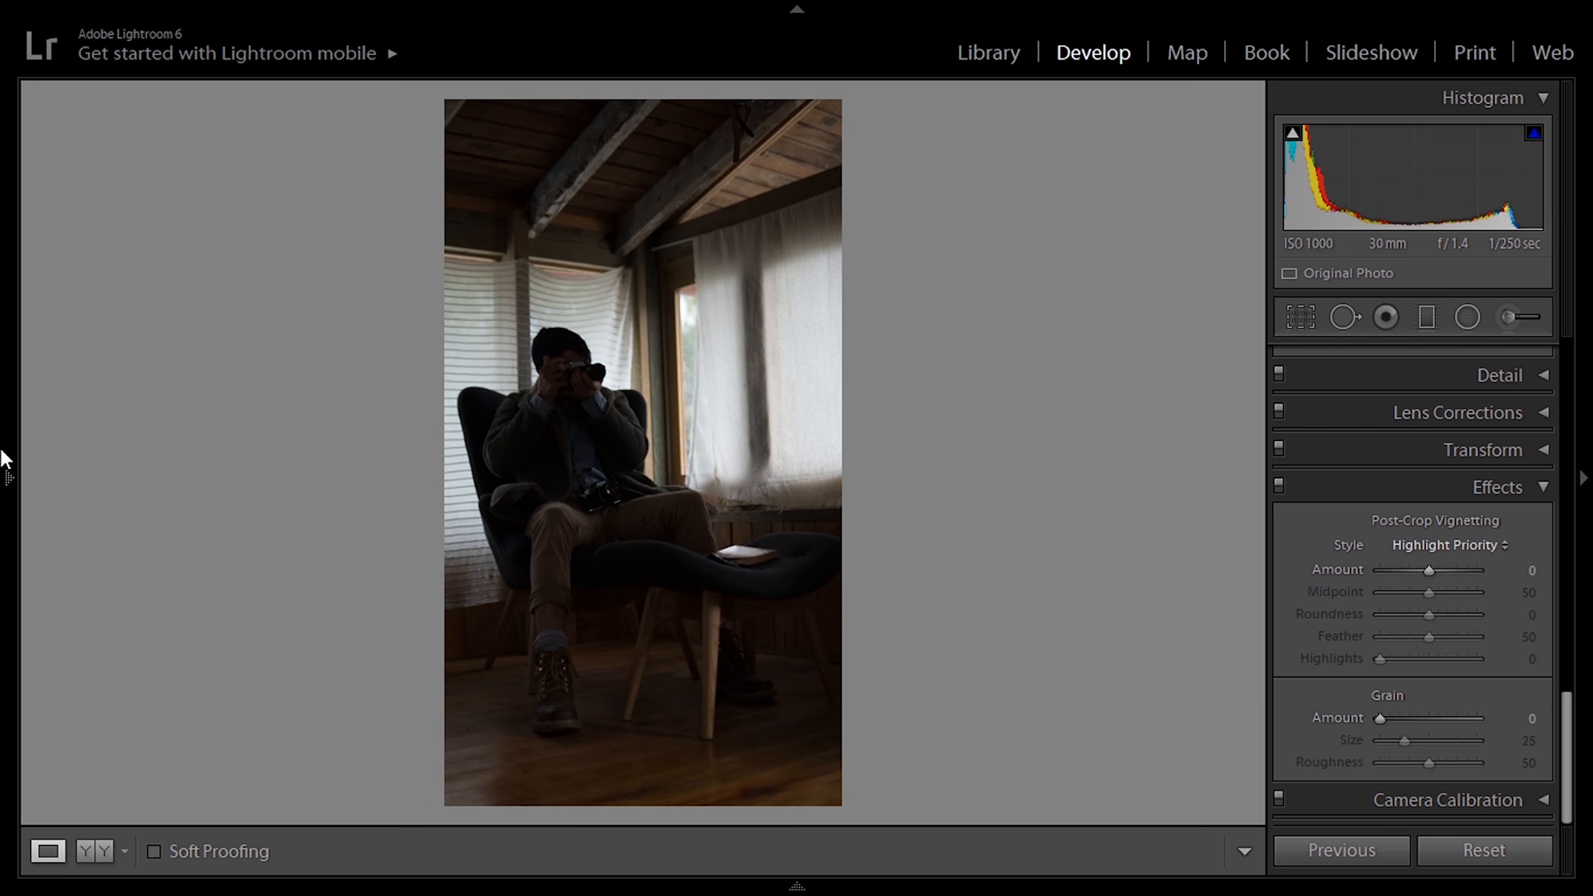
mouse_move(3, 457)
click(145, 615)
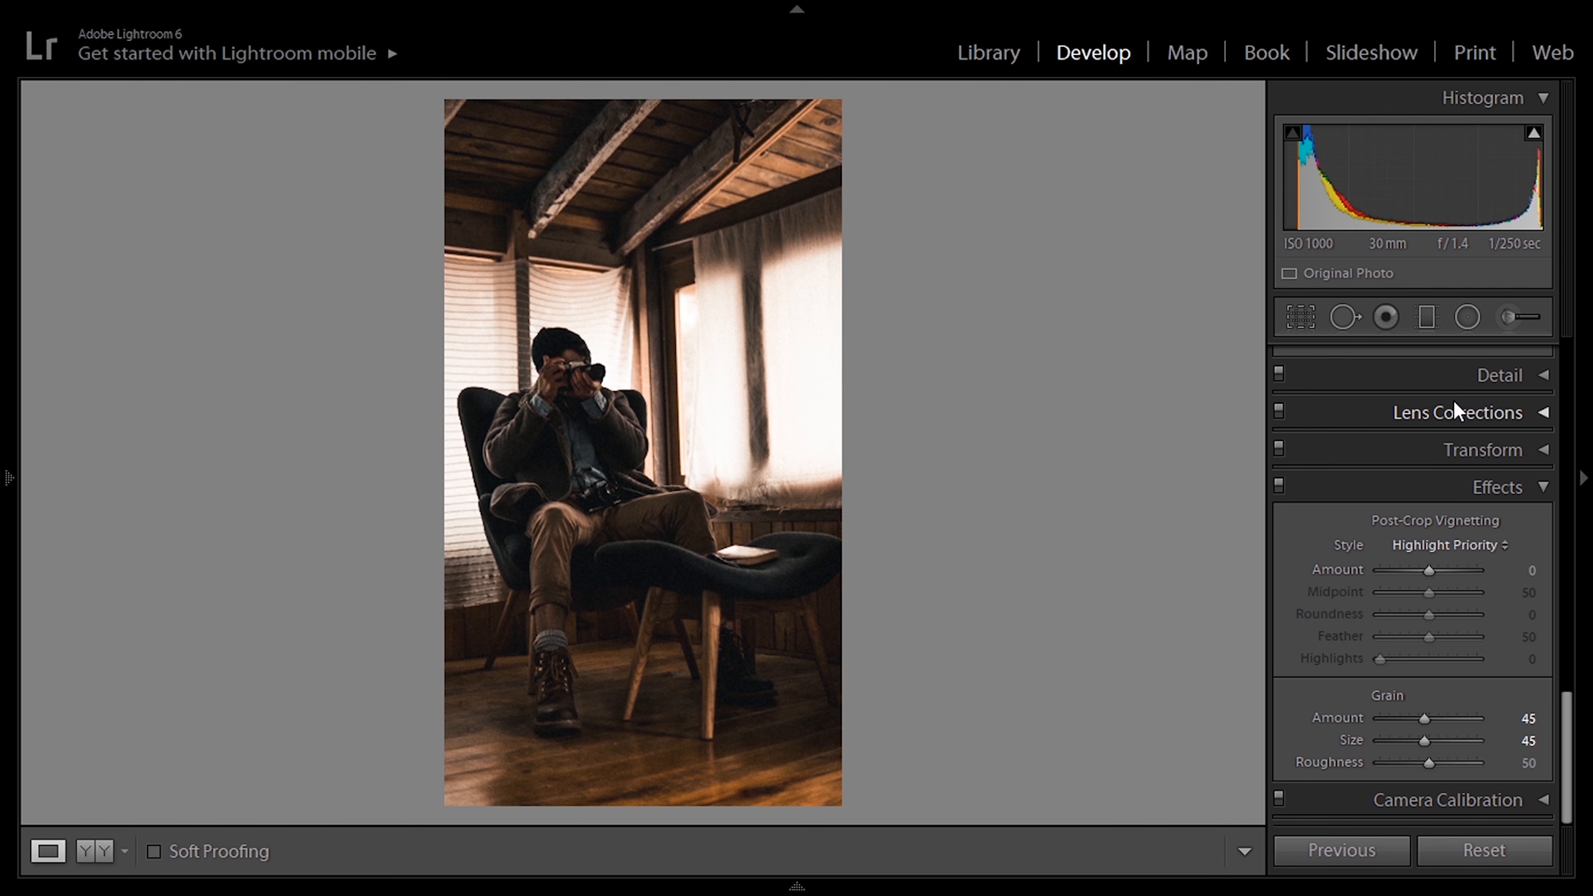
Step: Set the armchair photo's Shadows and Whites to +100, Blacks to +10, Exposure to -0.24 and Temp to 5100
scroll(1456, 411, up, 6)
scroll(1460, 415, up, 6)
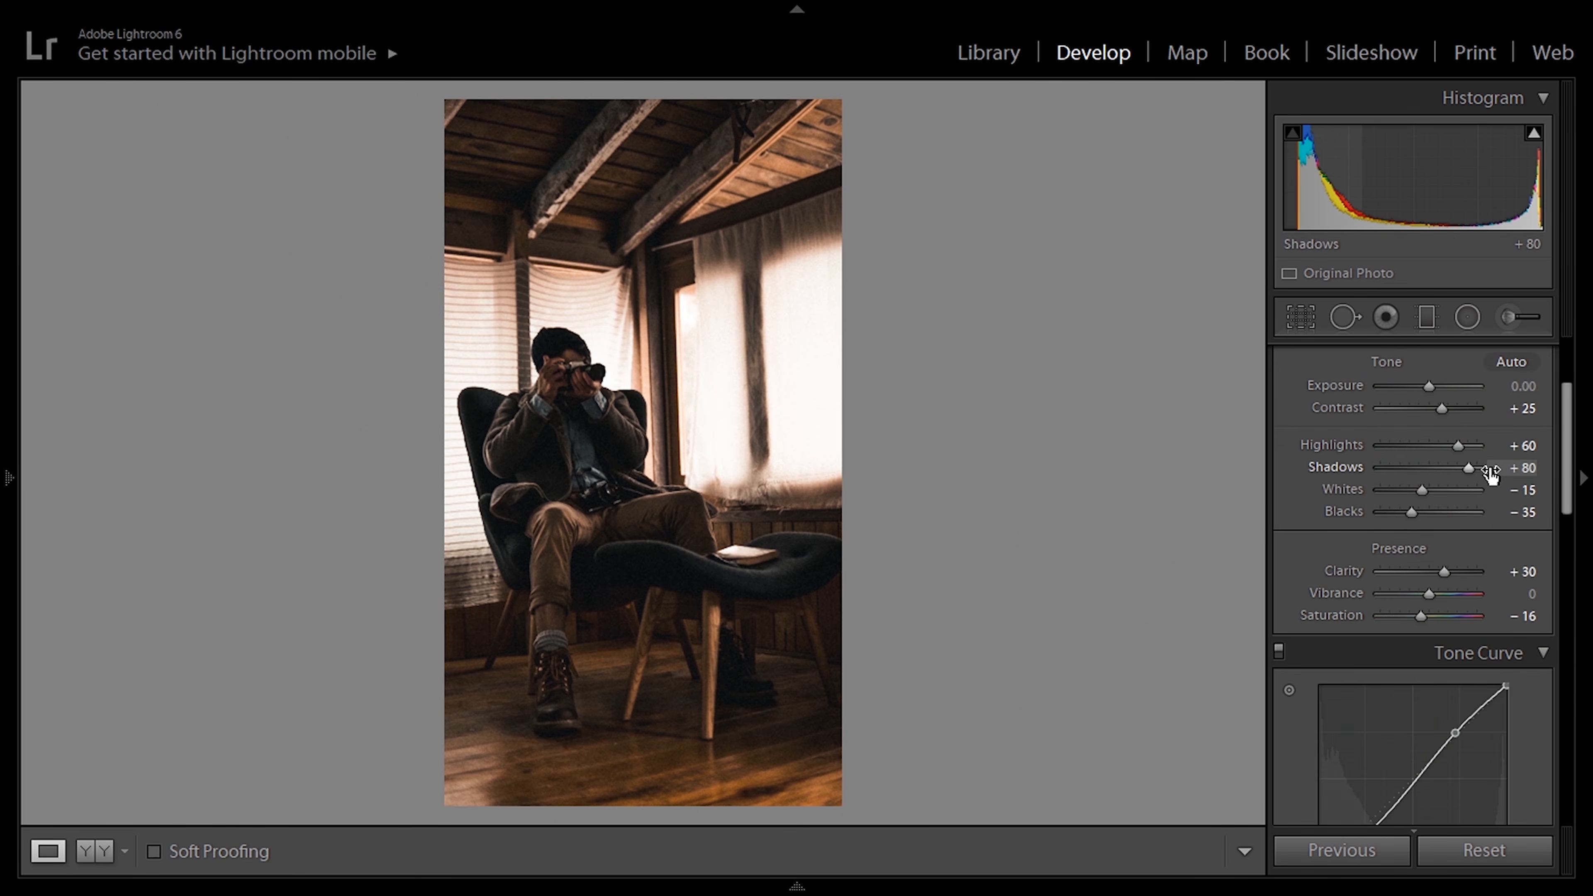
drag(1480, 471, 1493, 468)
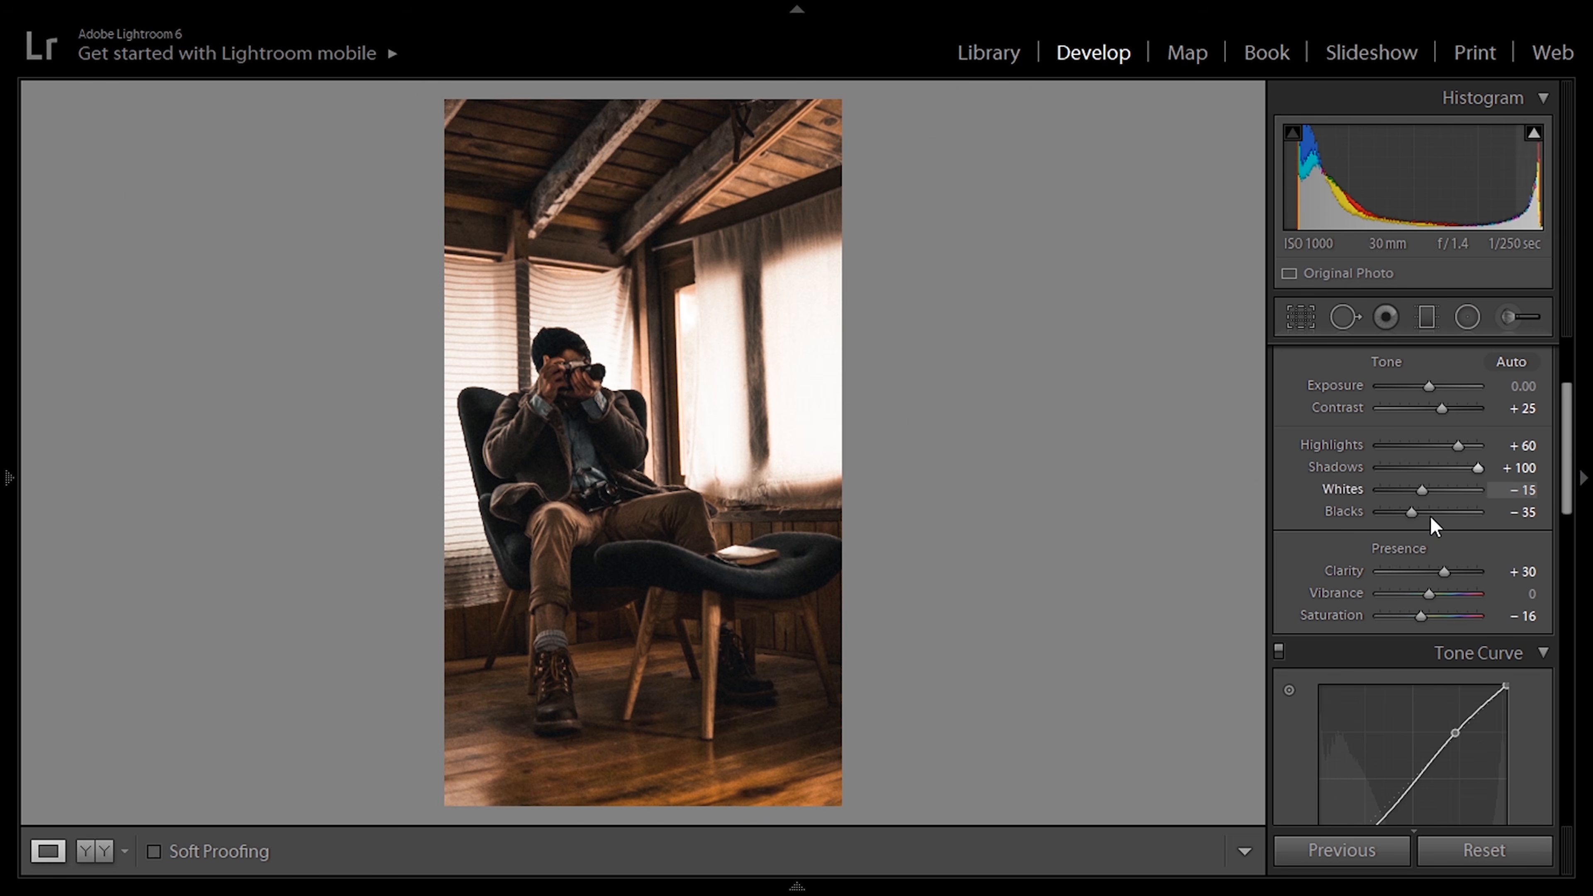
drag(1411, 513, 1541, 498)
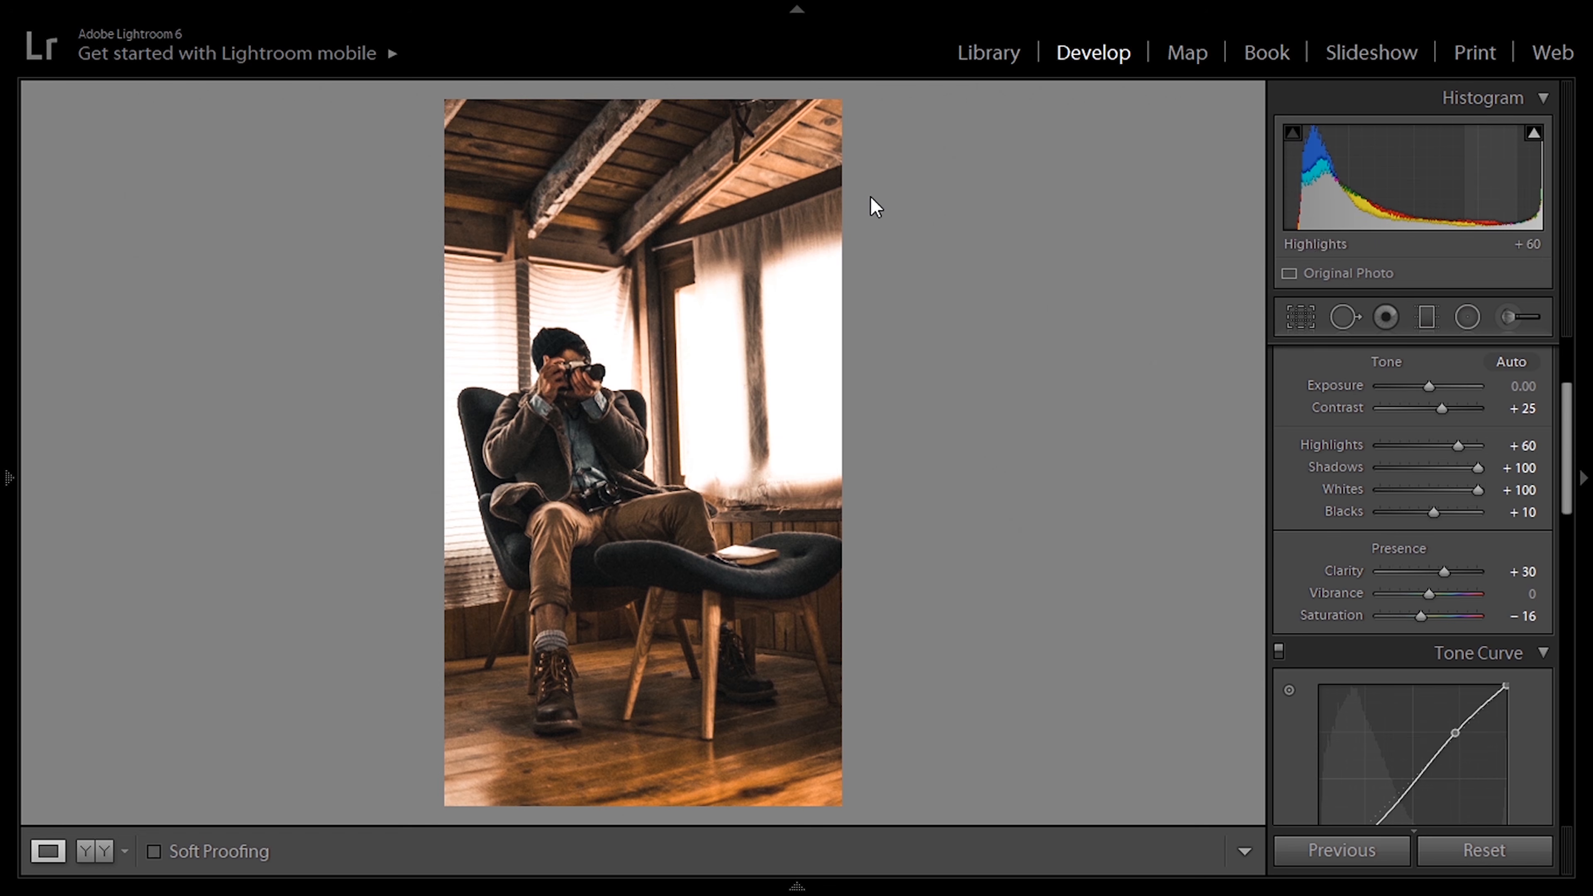
drag(1566, 466, 1566, 422)
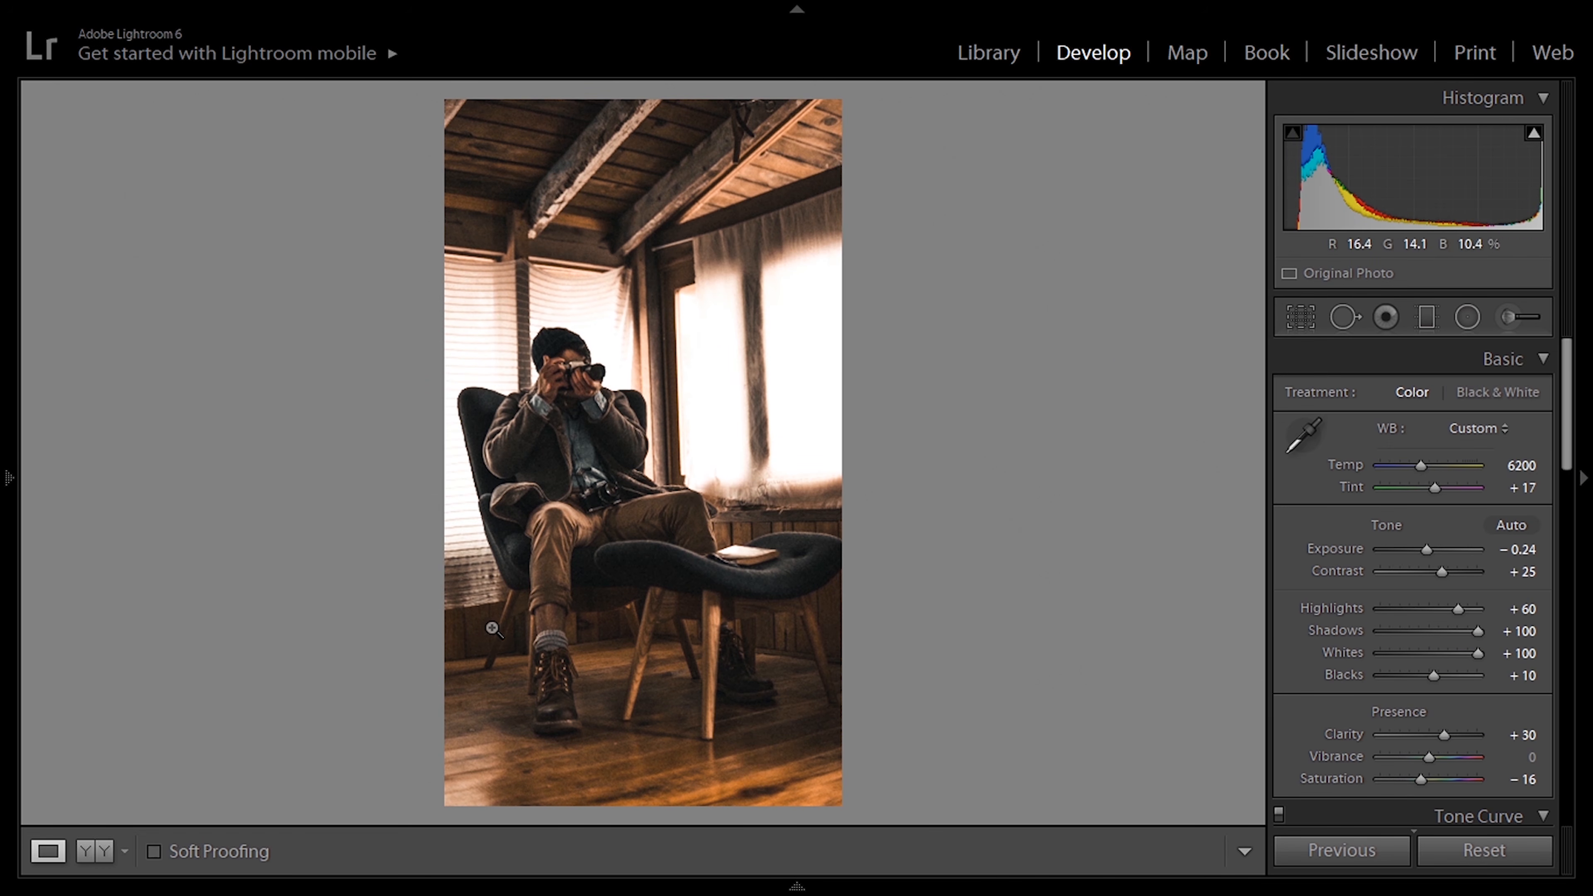
double_click(1419, 463)
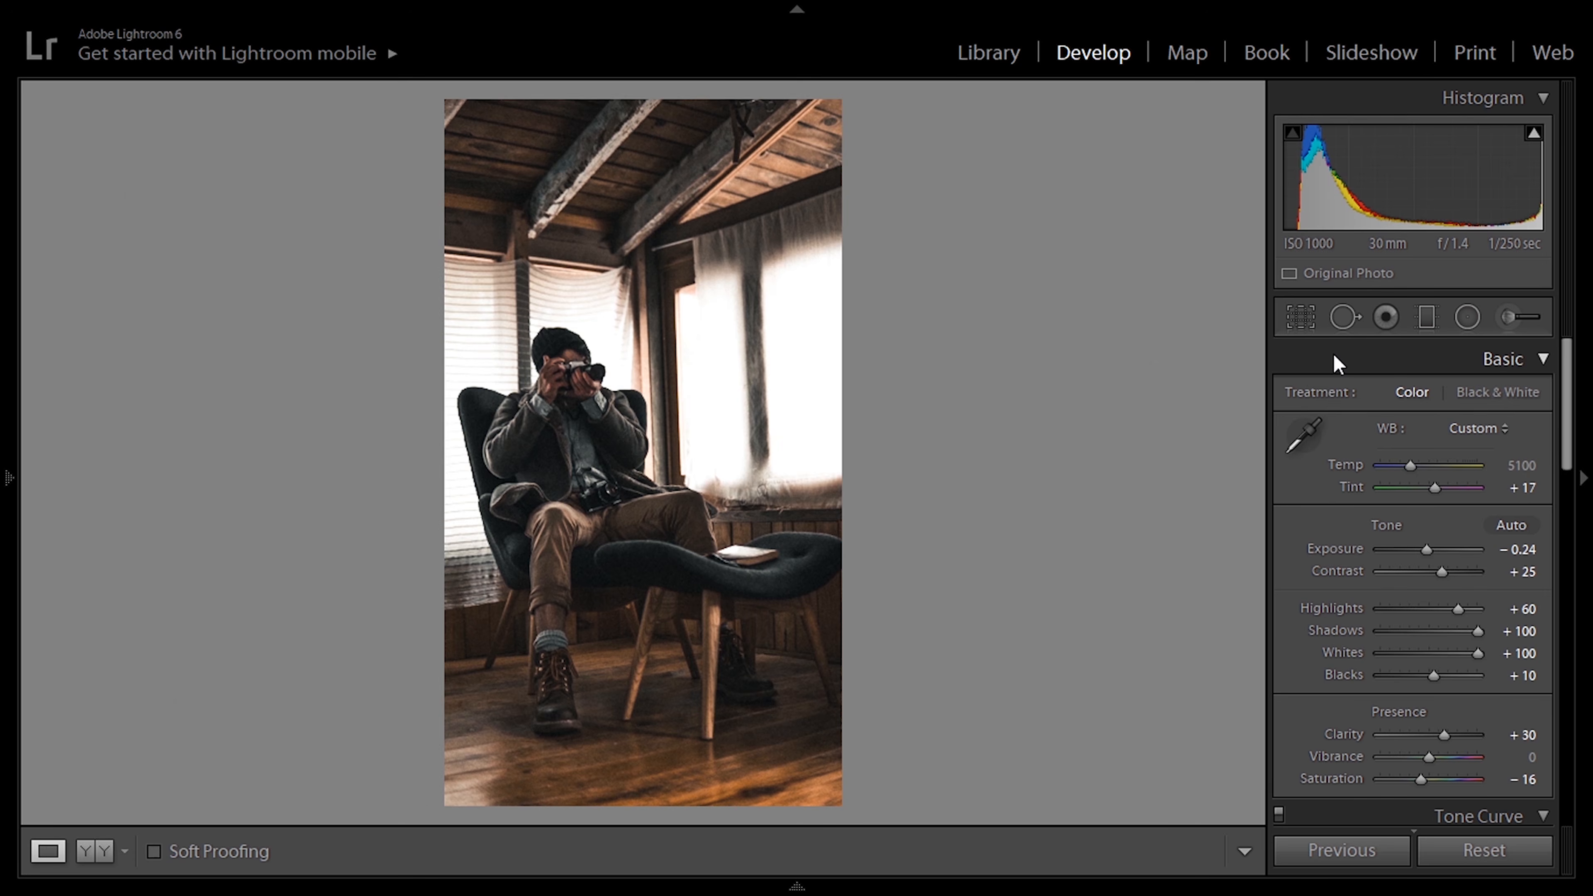
Step: Crop the armchair photo to the 4 x 5 / 8 x 10 aspect ratio
click(1304, 313)
click(1468, 400)
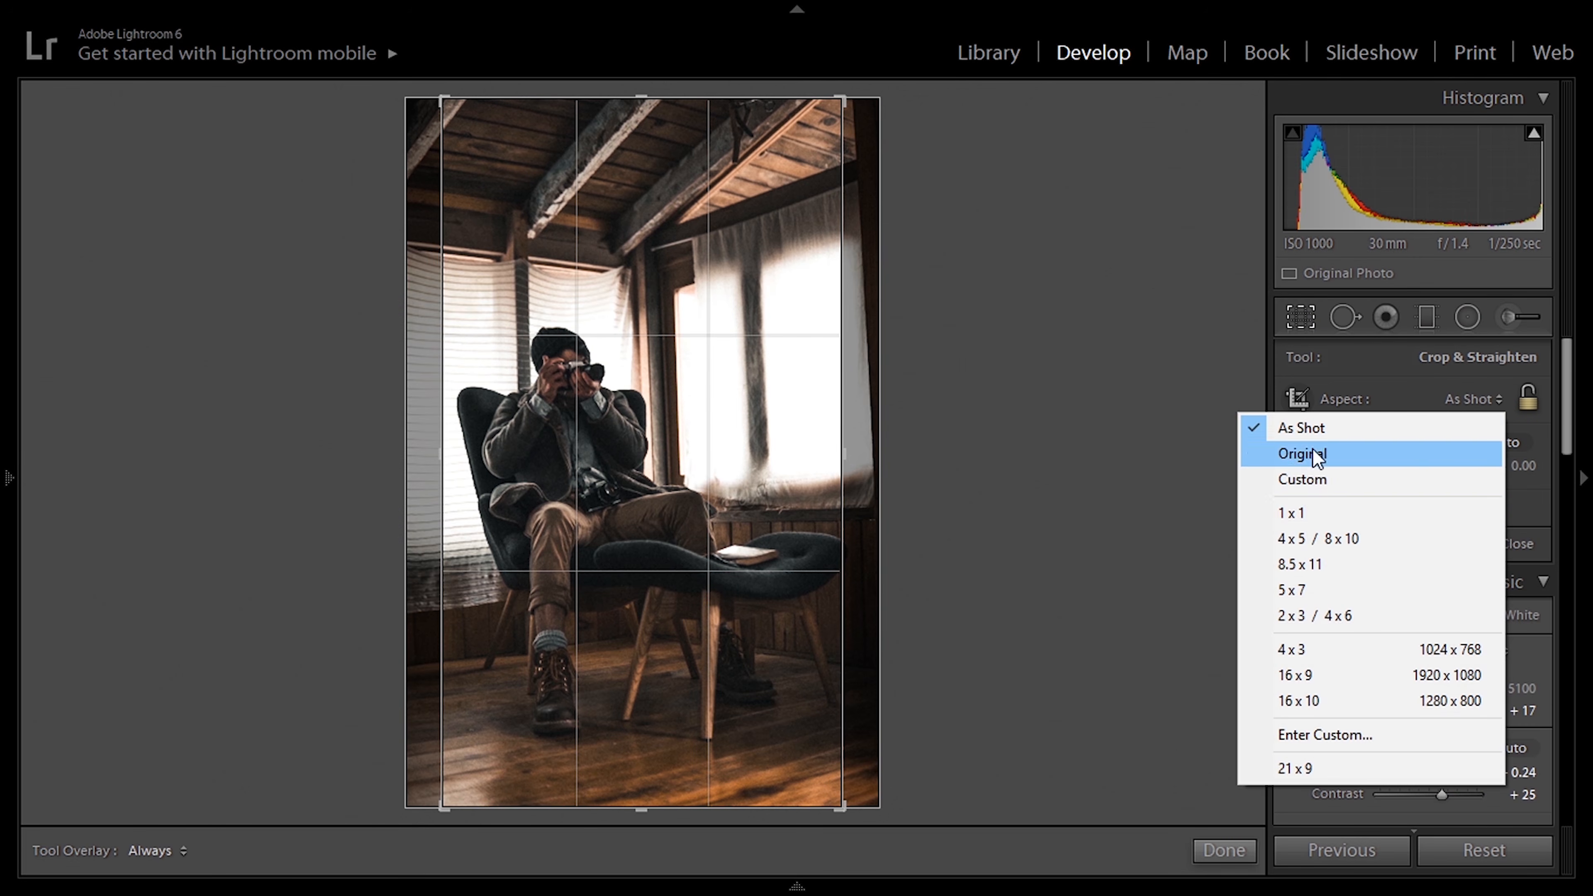
click(1301, 537)
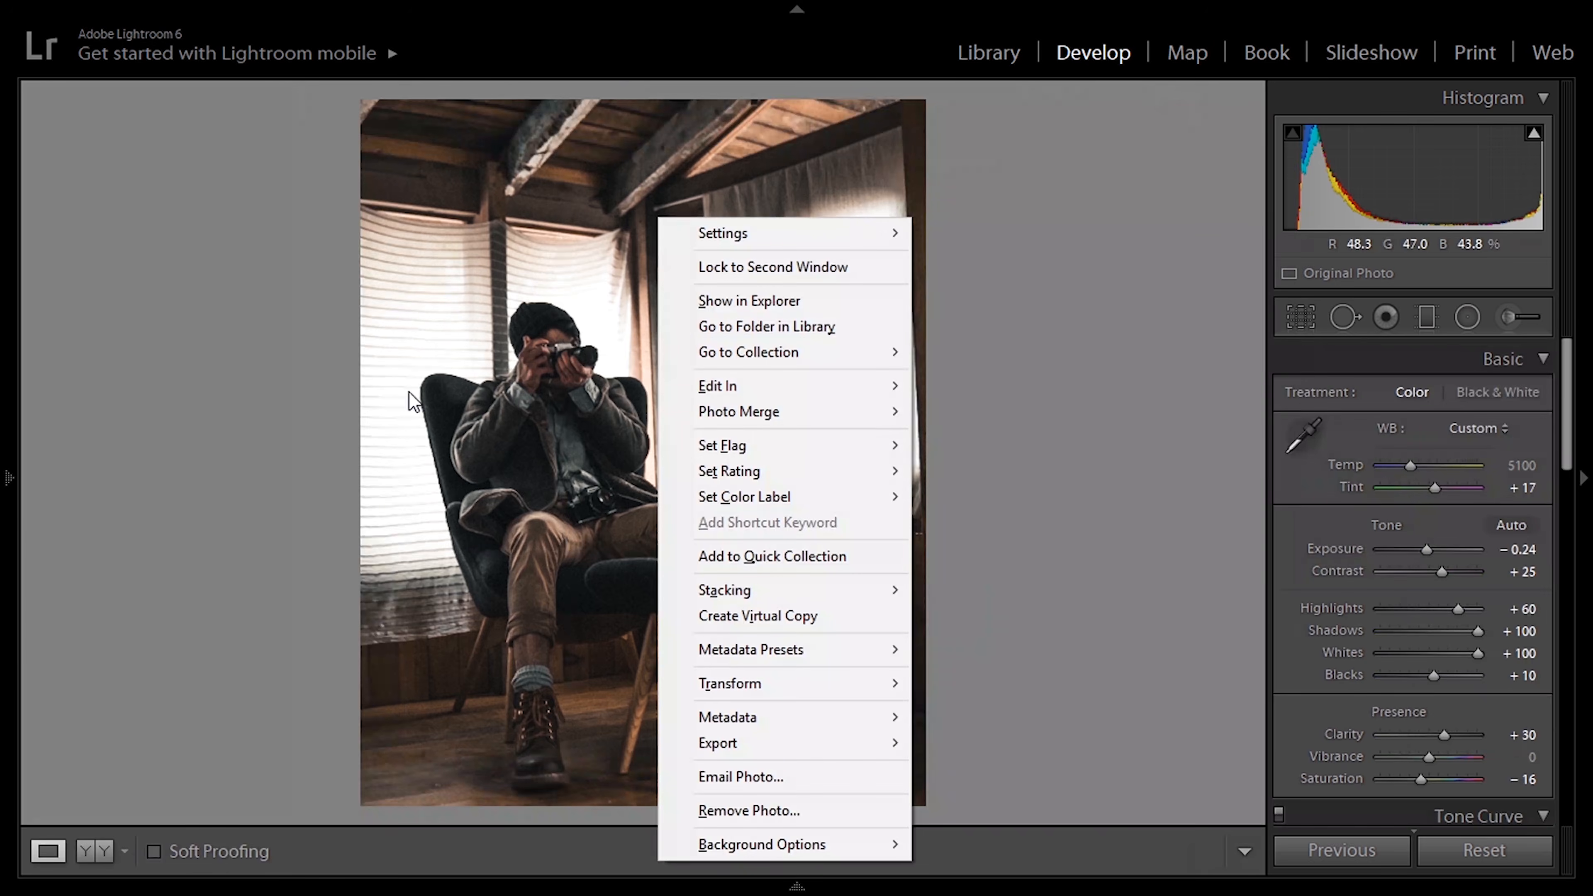
Step: Copy all the develop settings of the armchair photo, including its crop
click(370, 418)
click(466, 411)
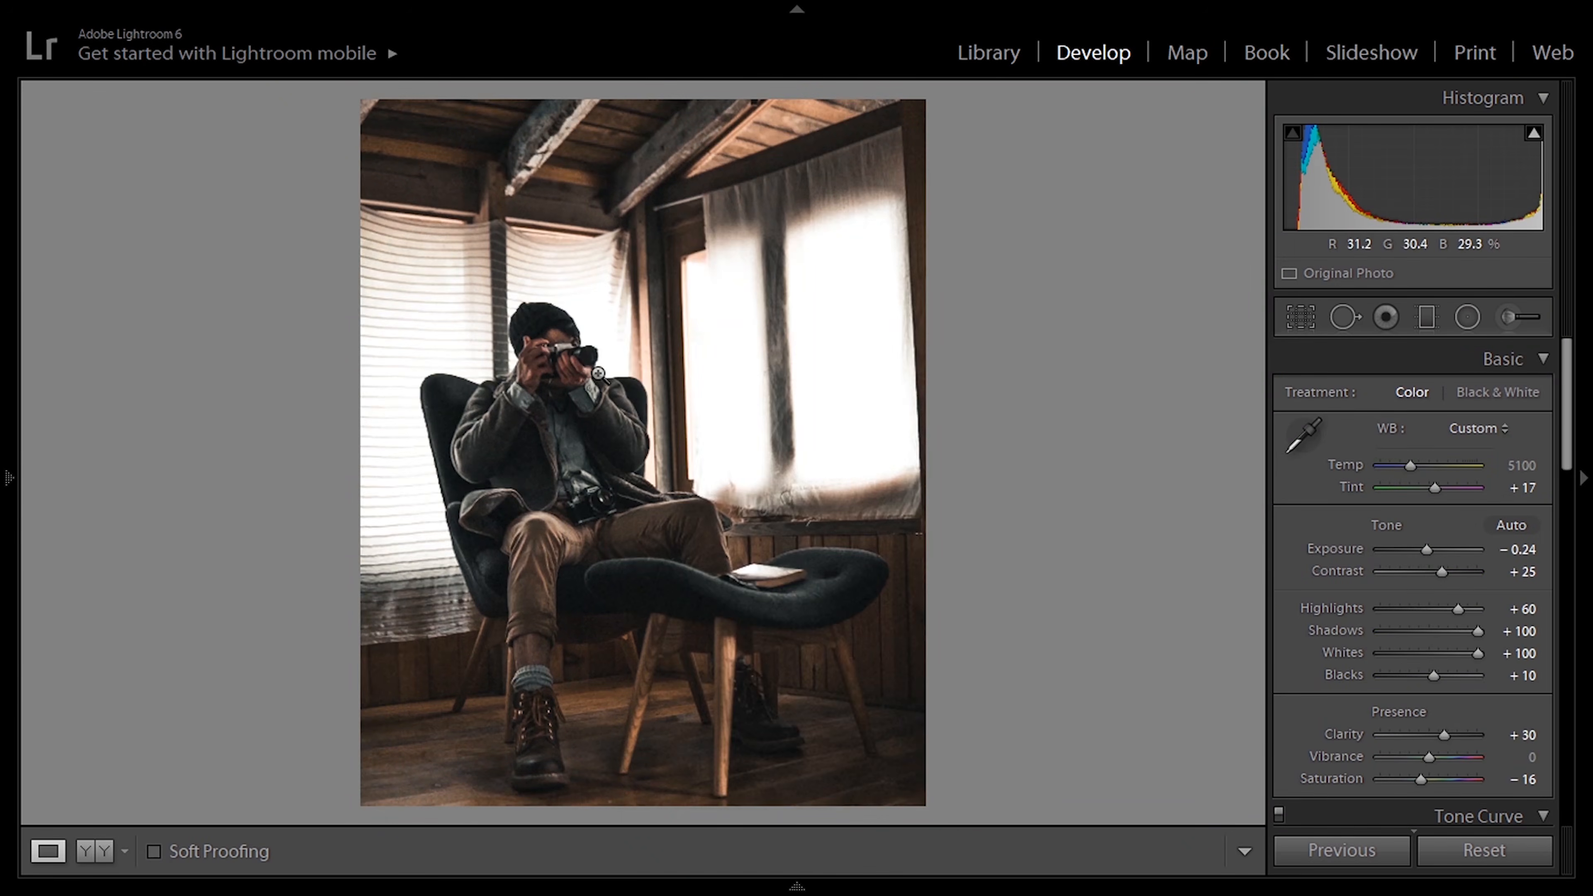
right_click(595, 374)
mouse_move(782, 245)
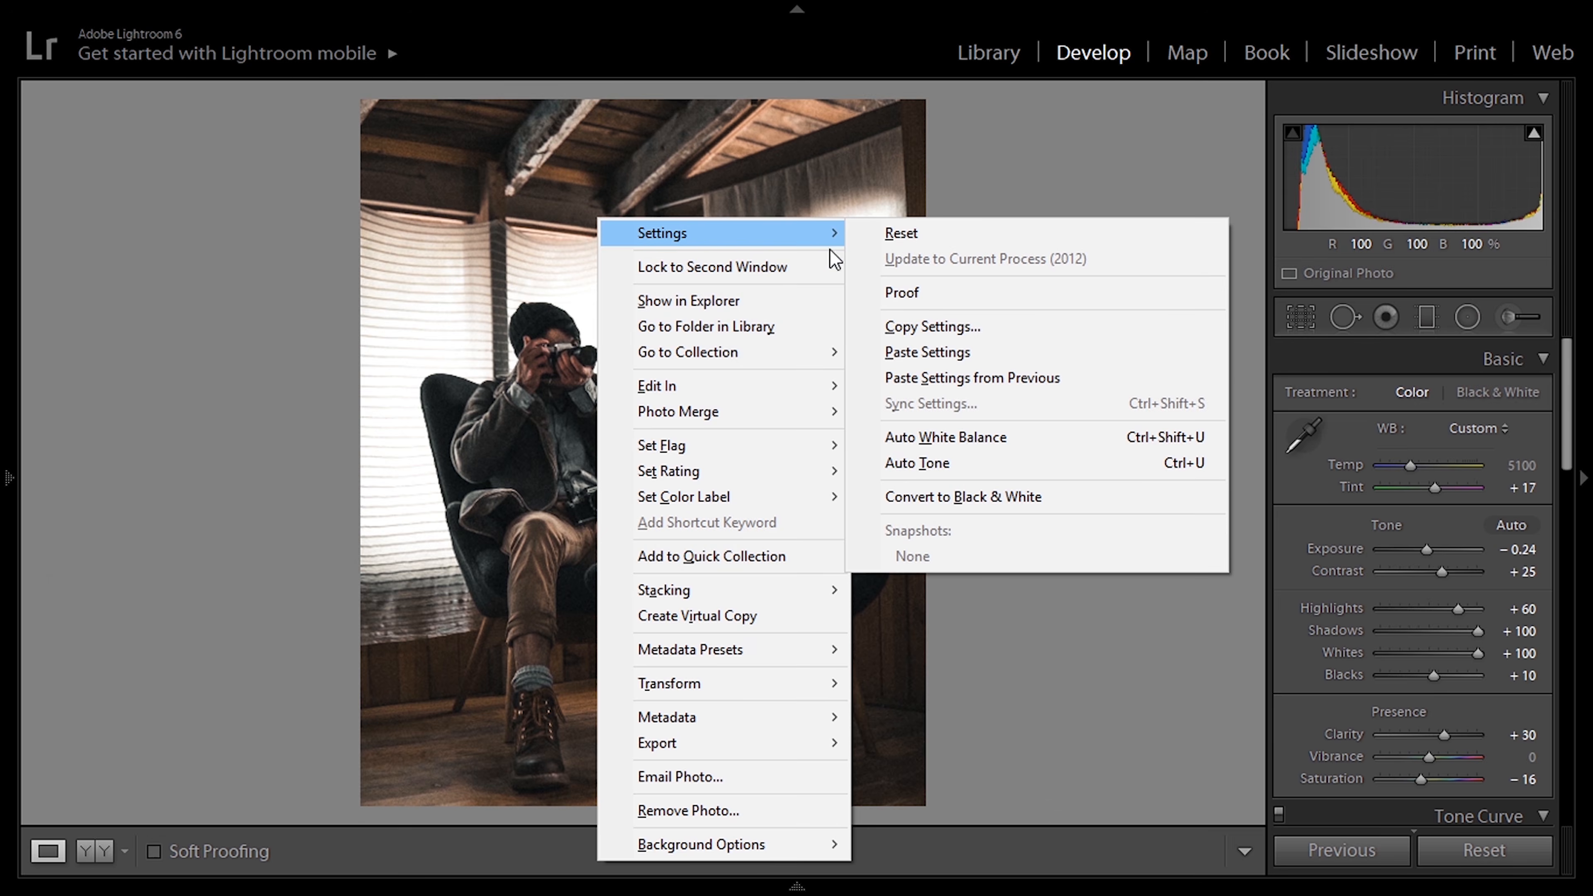
click(898, 325)
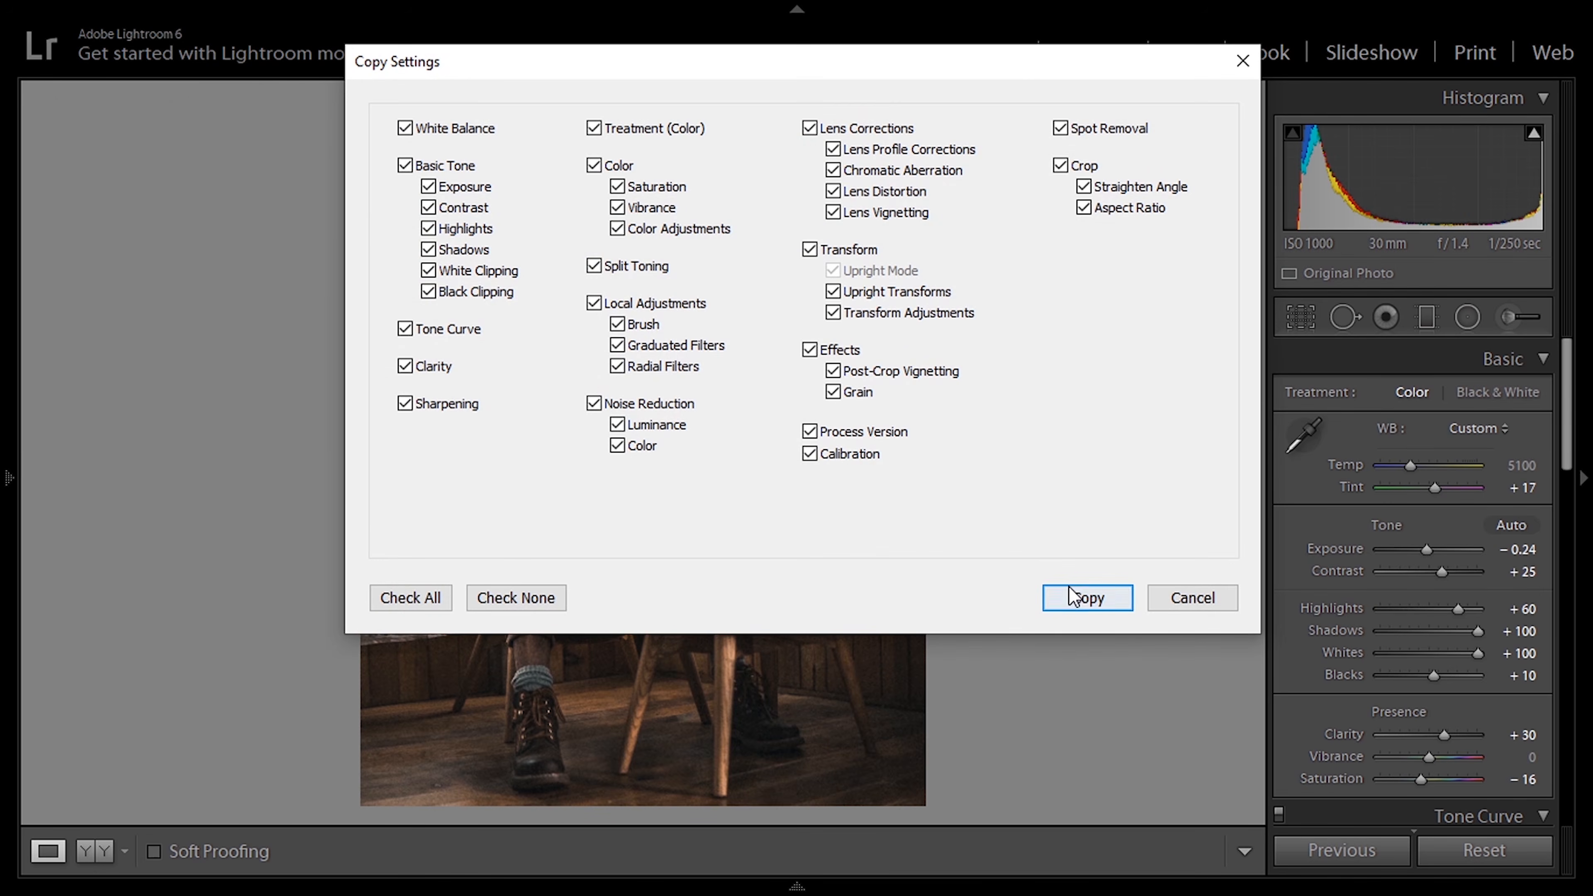
click(1074, 597)
Step: Paste the copied settings onto the neighbouring photo of the man reading a book
mouse_move(809, 881)
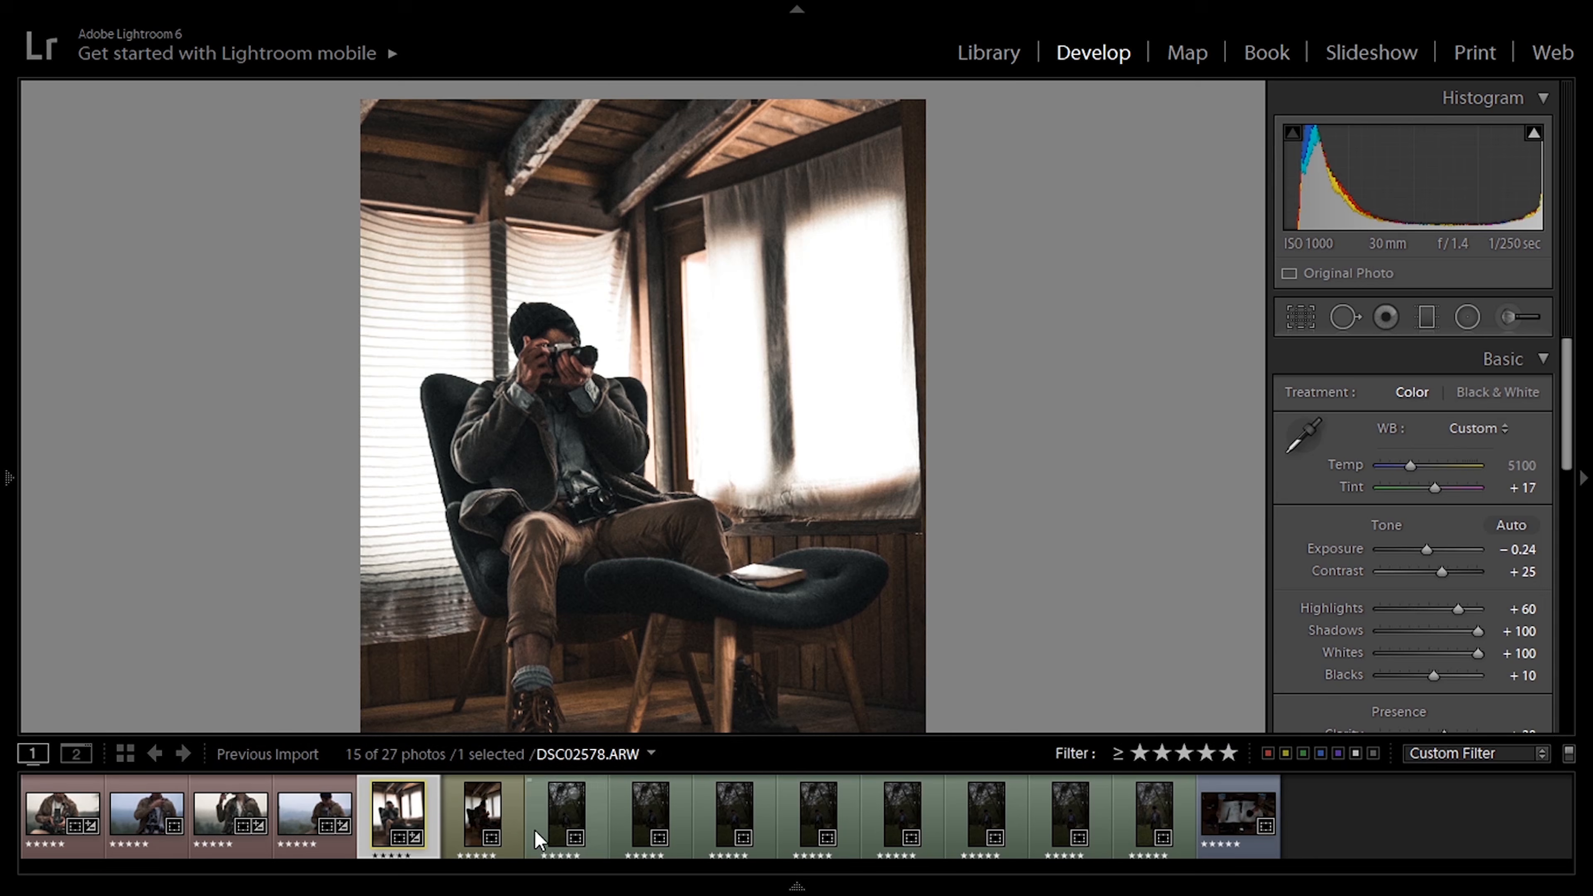
click(483, 815)
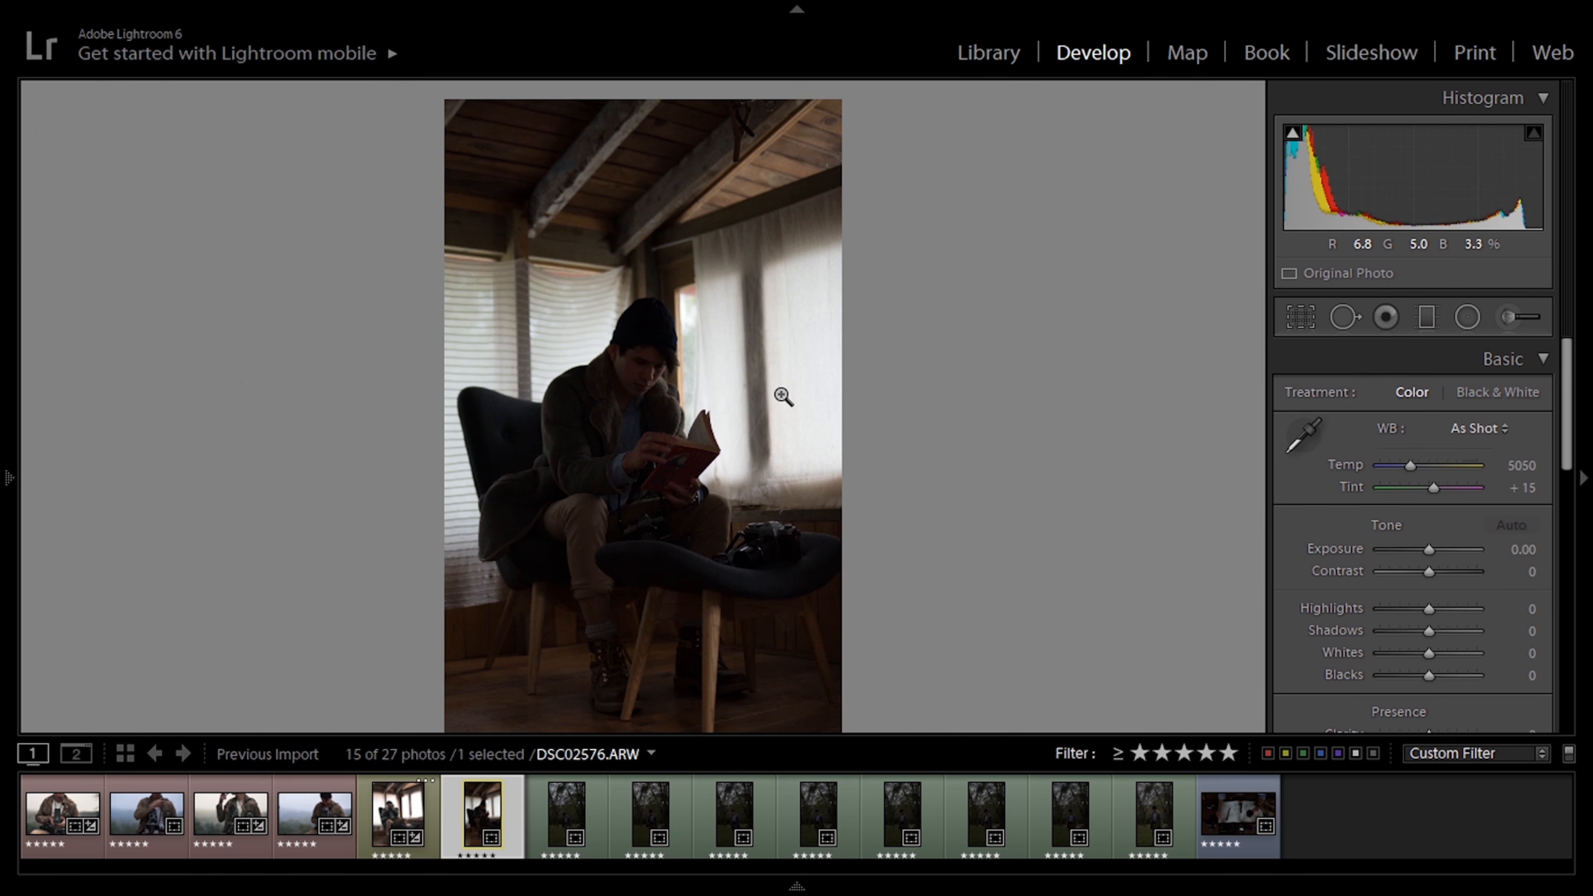
right_click(783, 396)
mouse_move(869, 233)
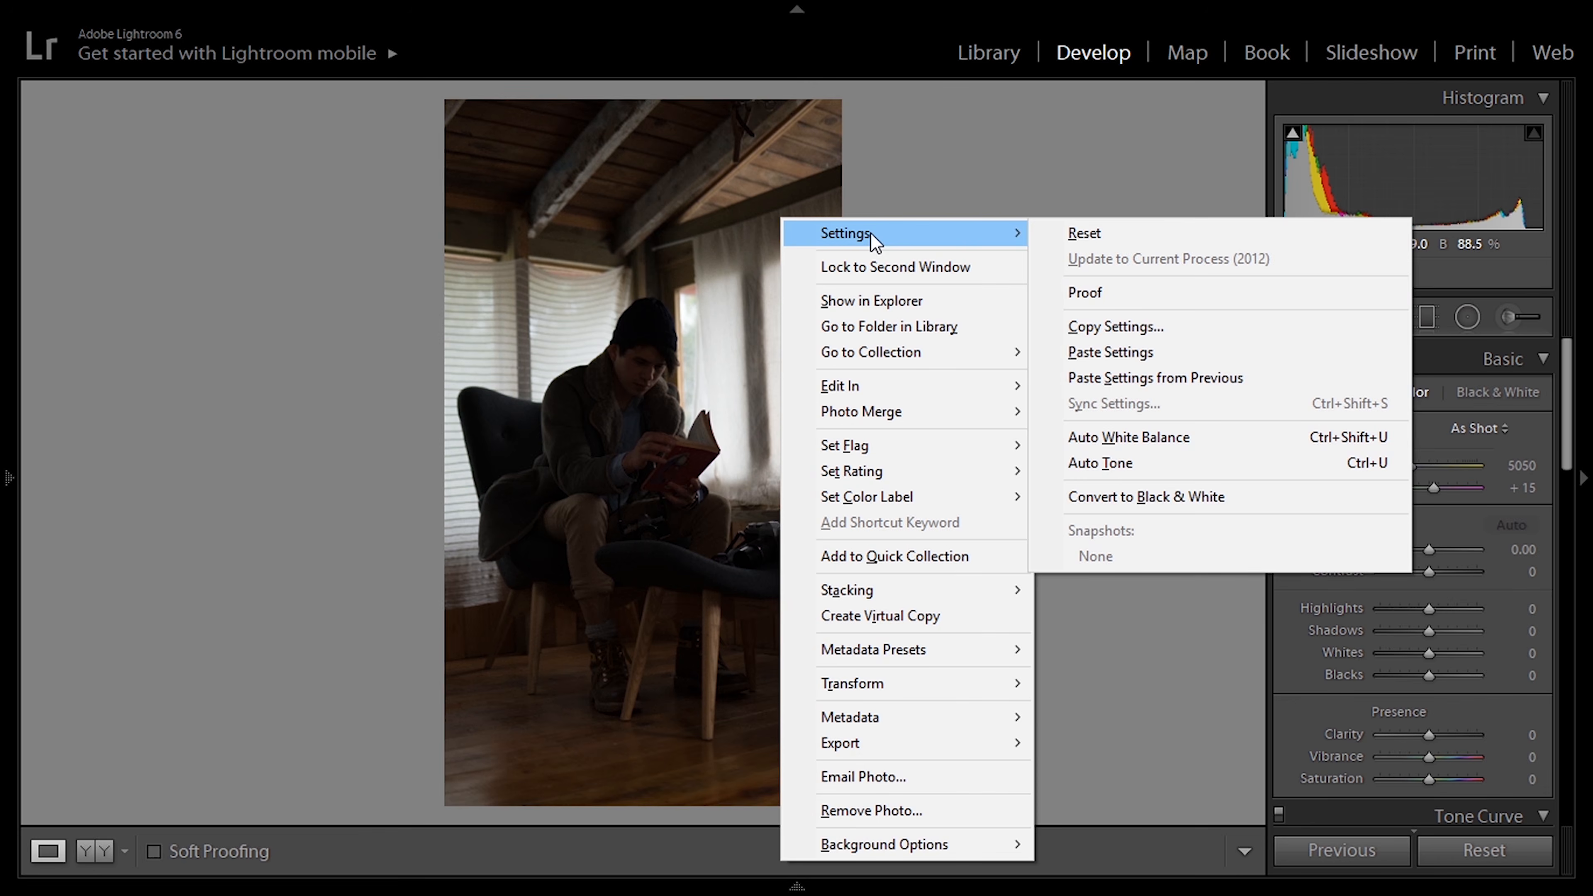
click(1107, 349)
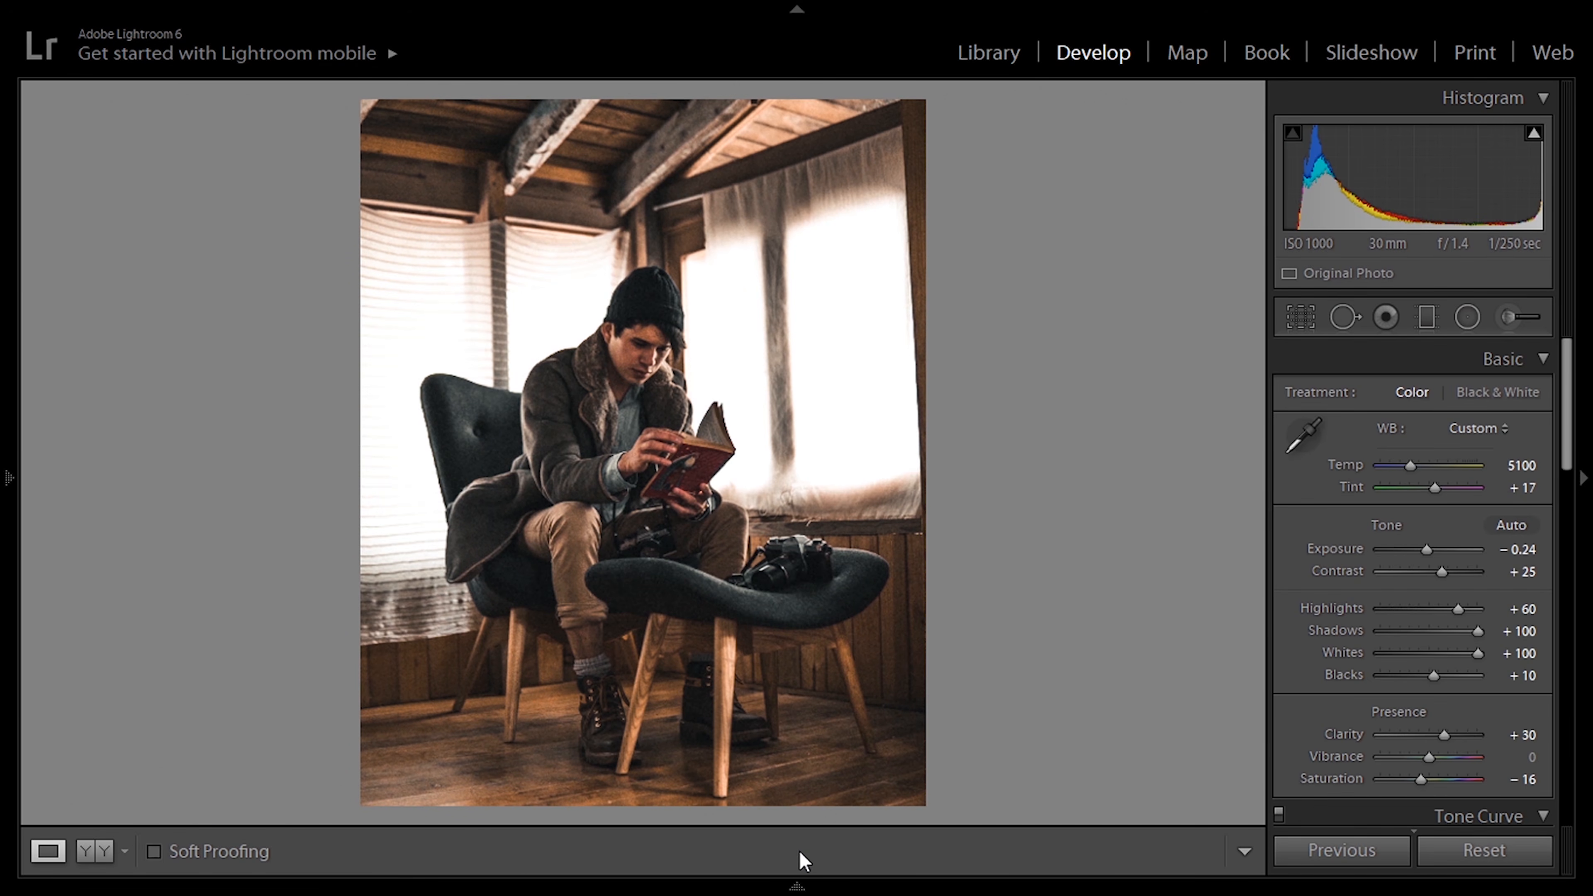
Step: Apply the 1924us preset to the forest photo of the man with a dog and set its Exposure to +1.67
mouse_move(793, 890)
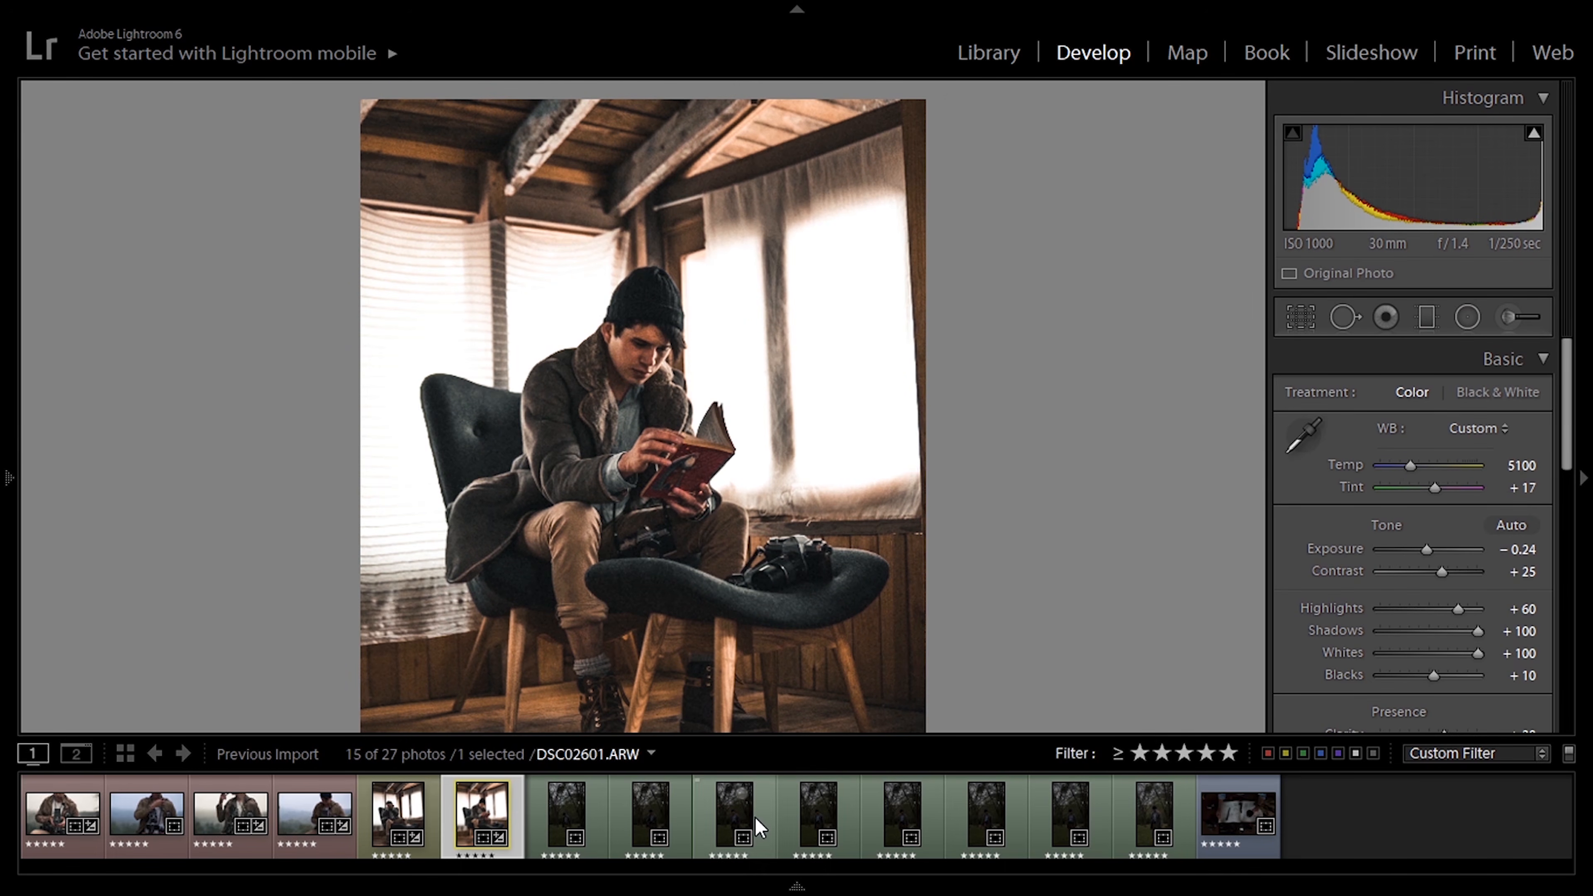
click(738, 817)
mouse_move(7, 477)
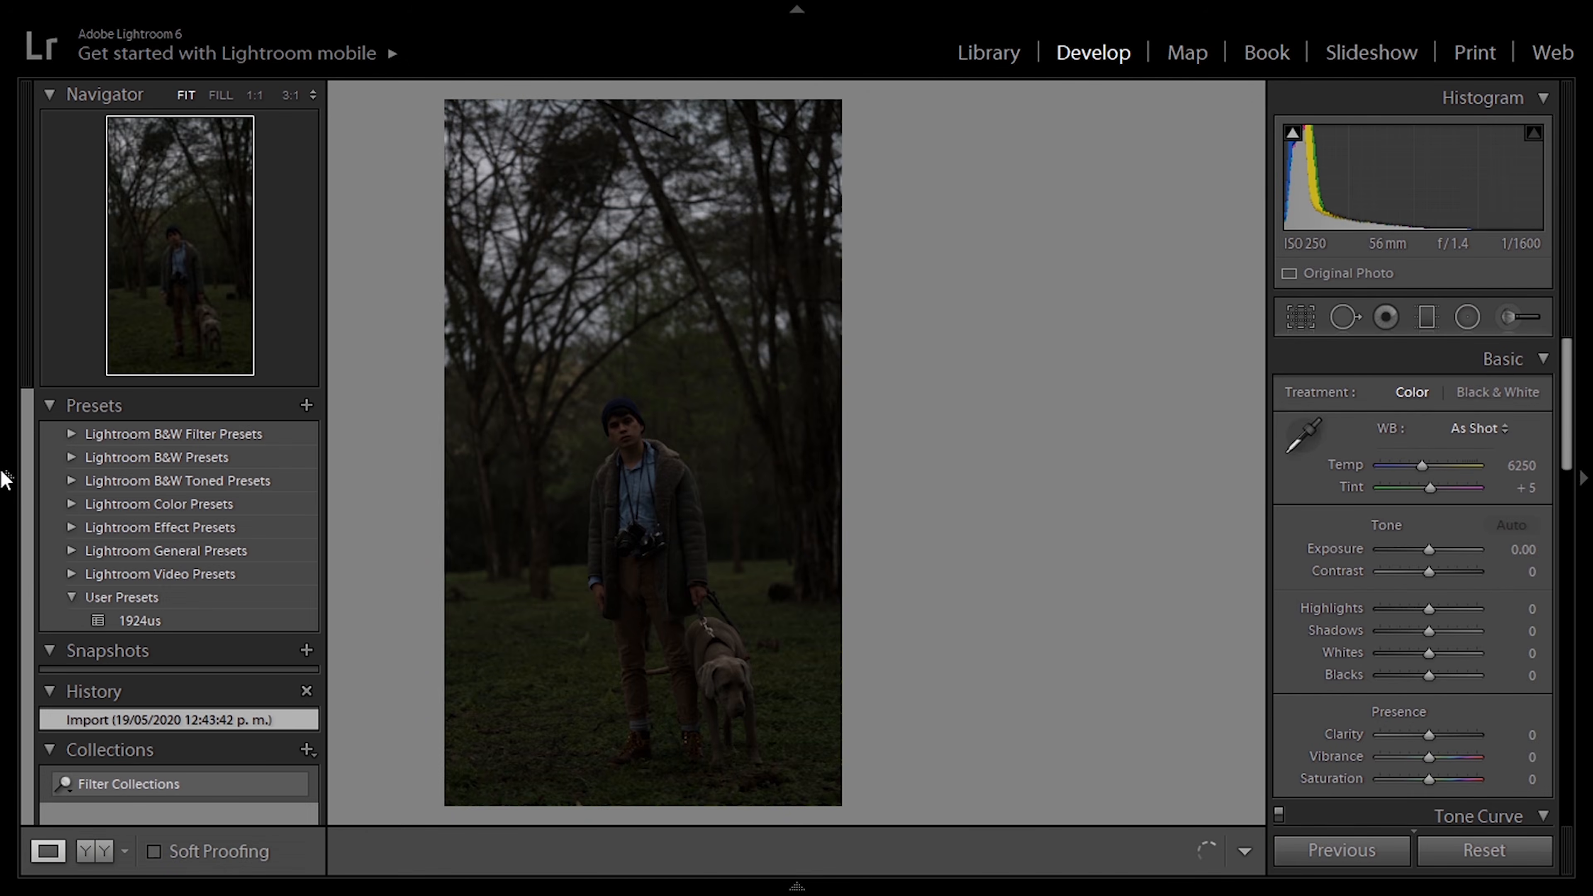
click(101, 626)
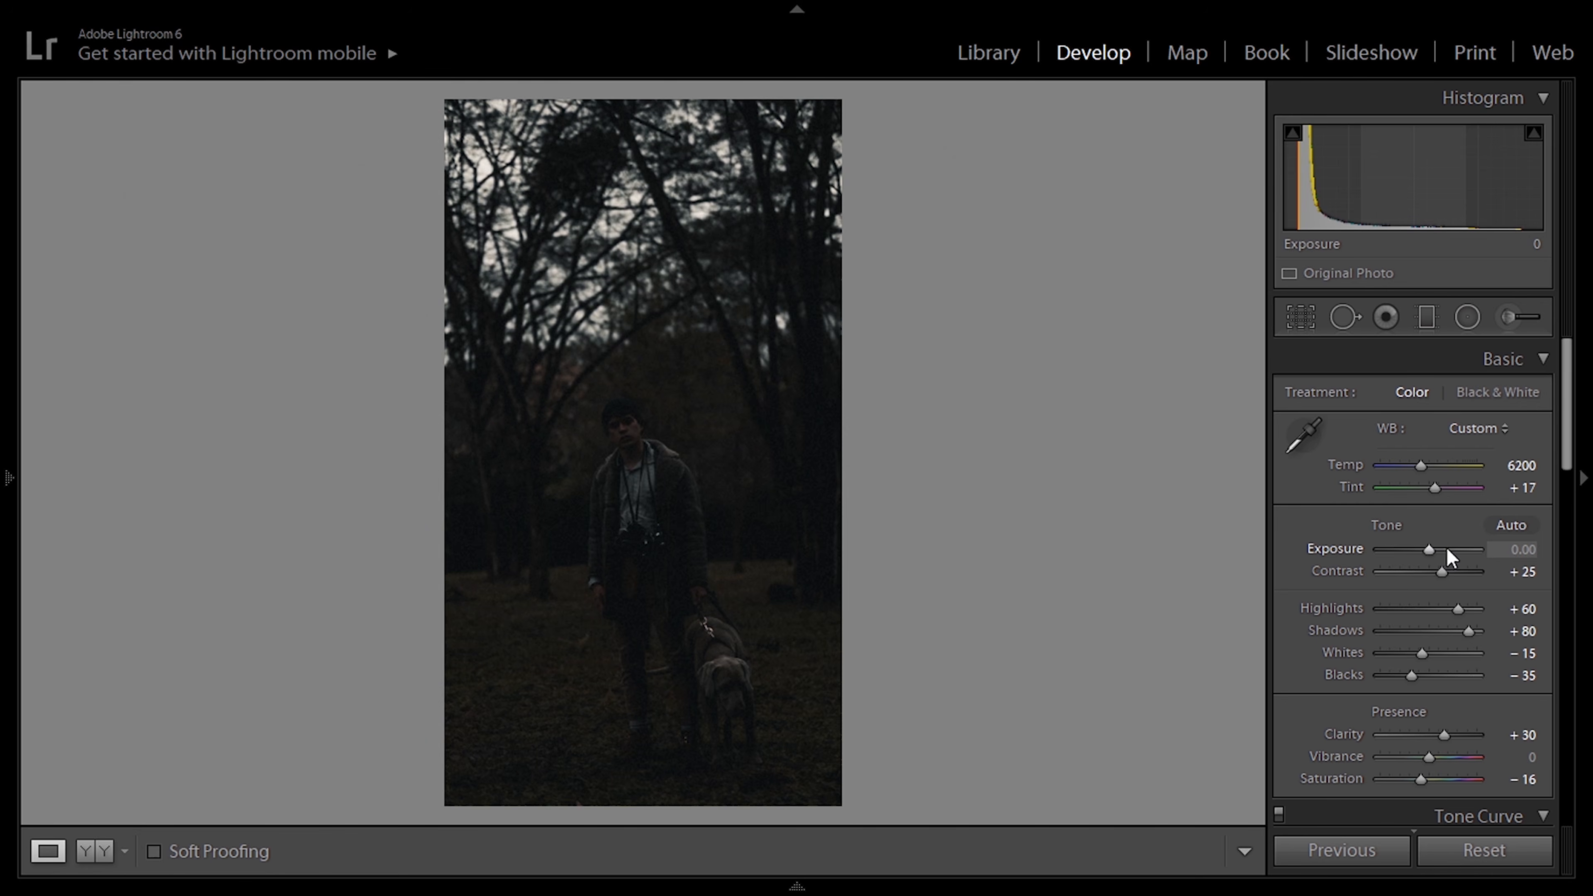
click(1446, 548)
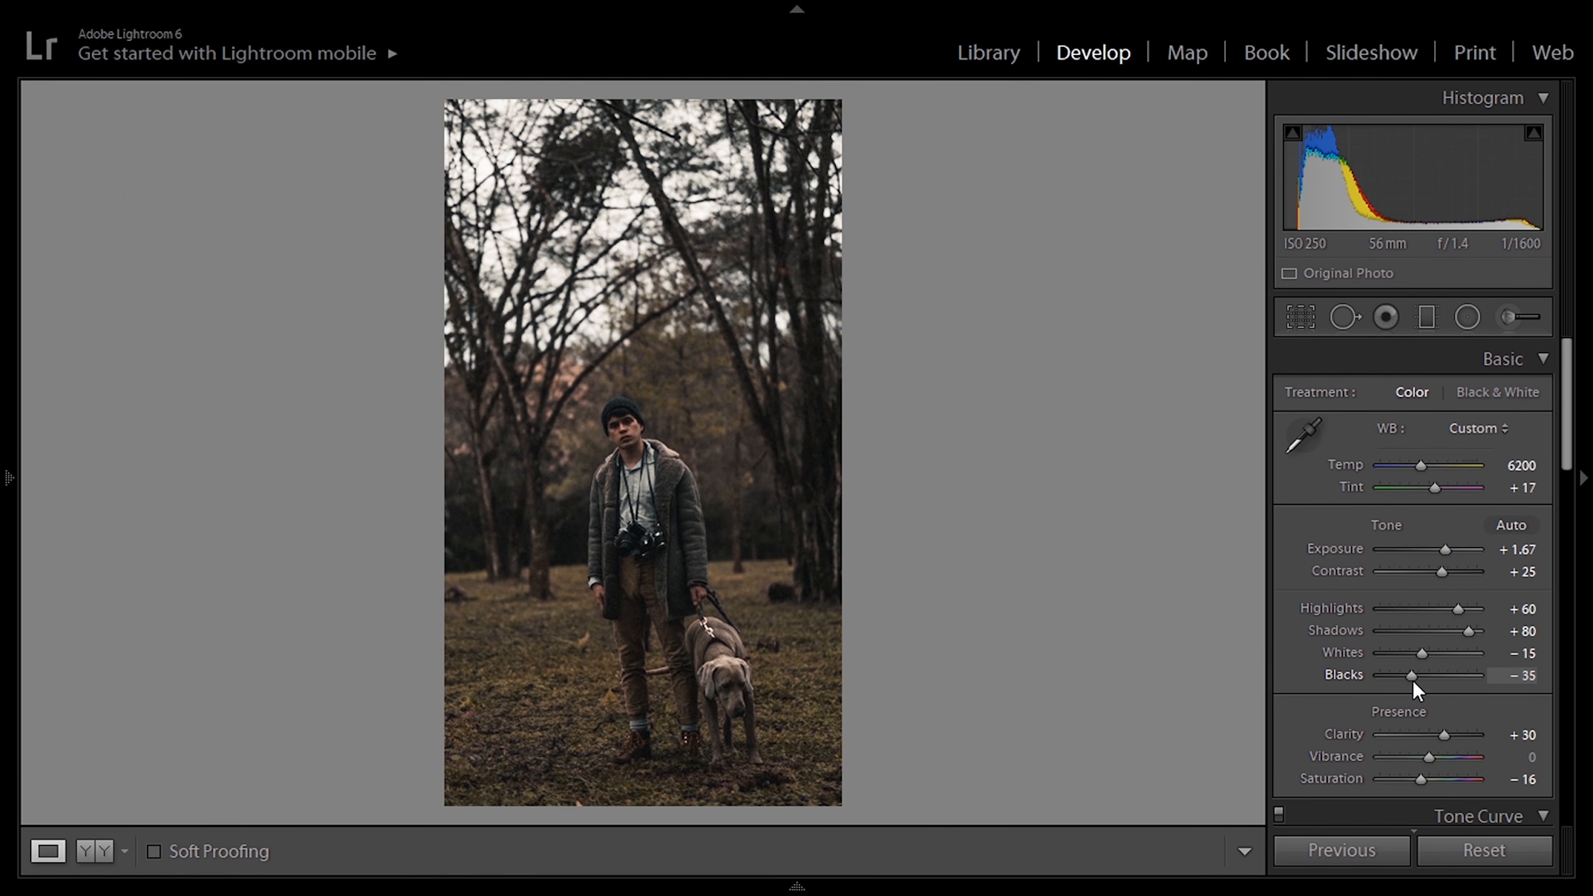
Step: Set the Blacks to -12 and the Vibrance to -33 on the forest photo of the man with the dog
drag(1411, 677, 1423, 678)
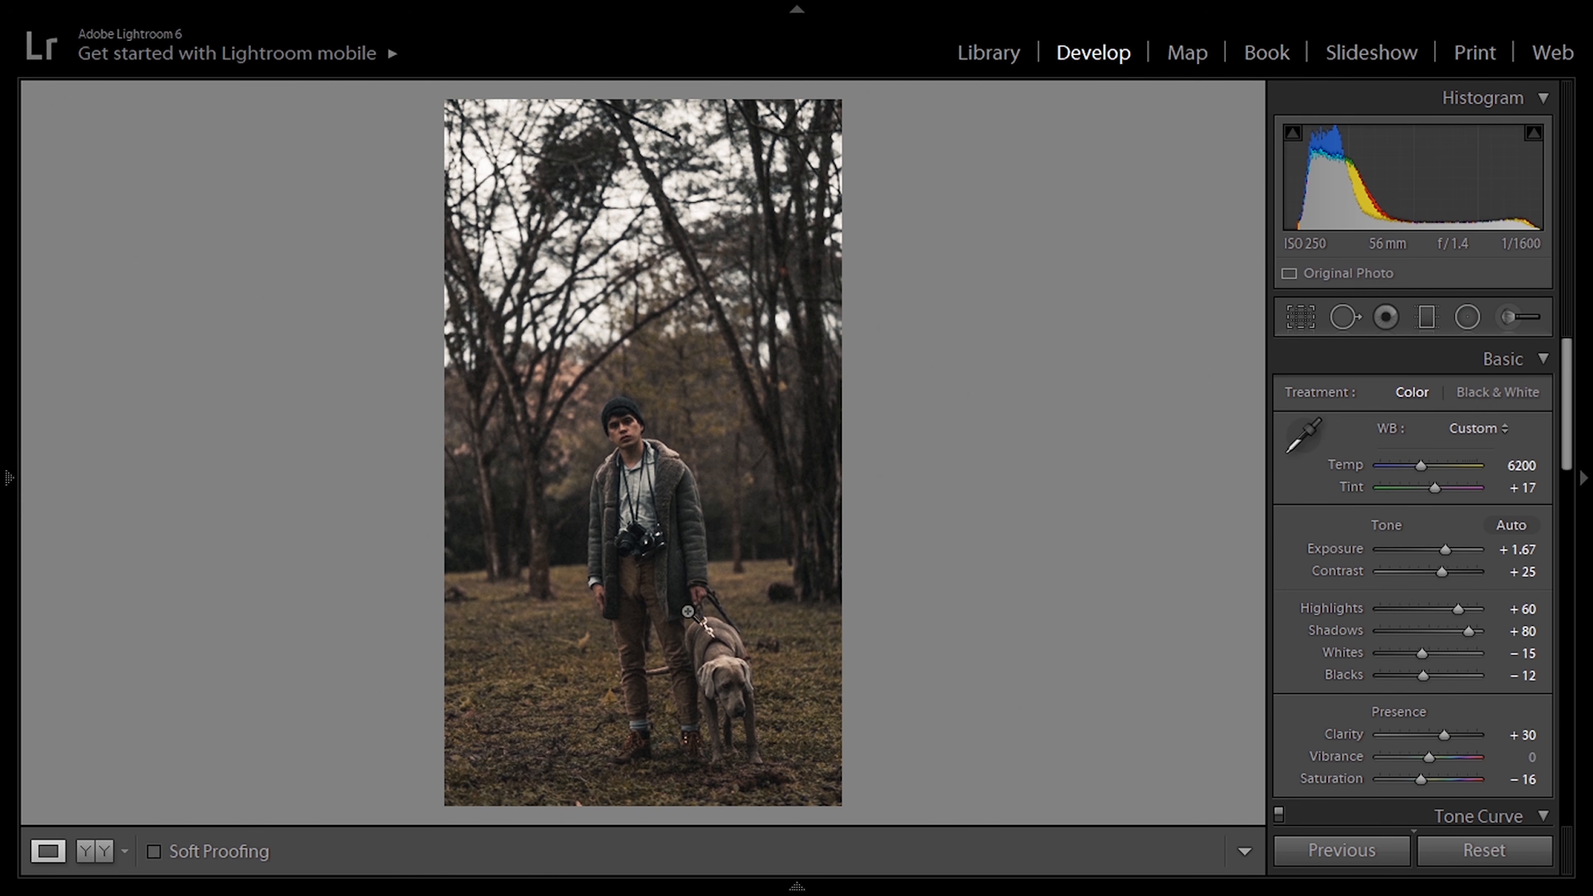
drag(1566, 402, 1566, 463)
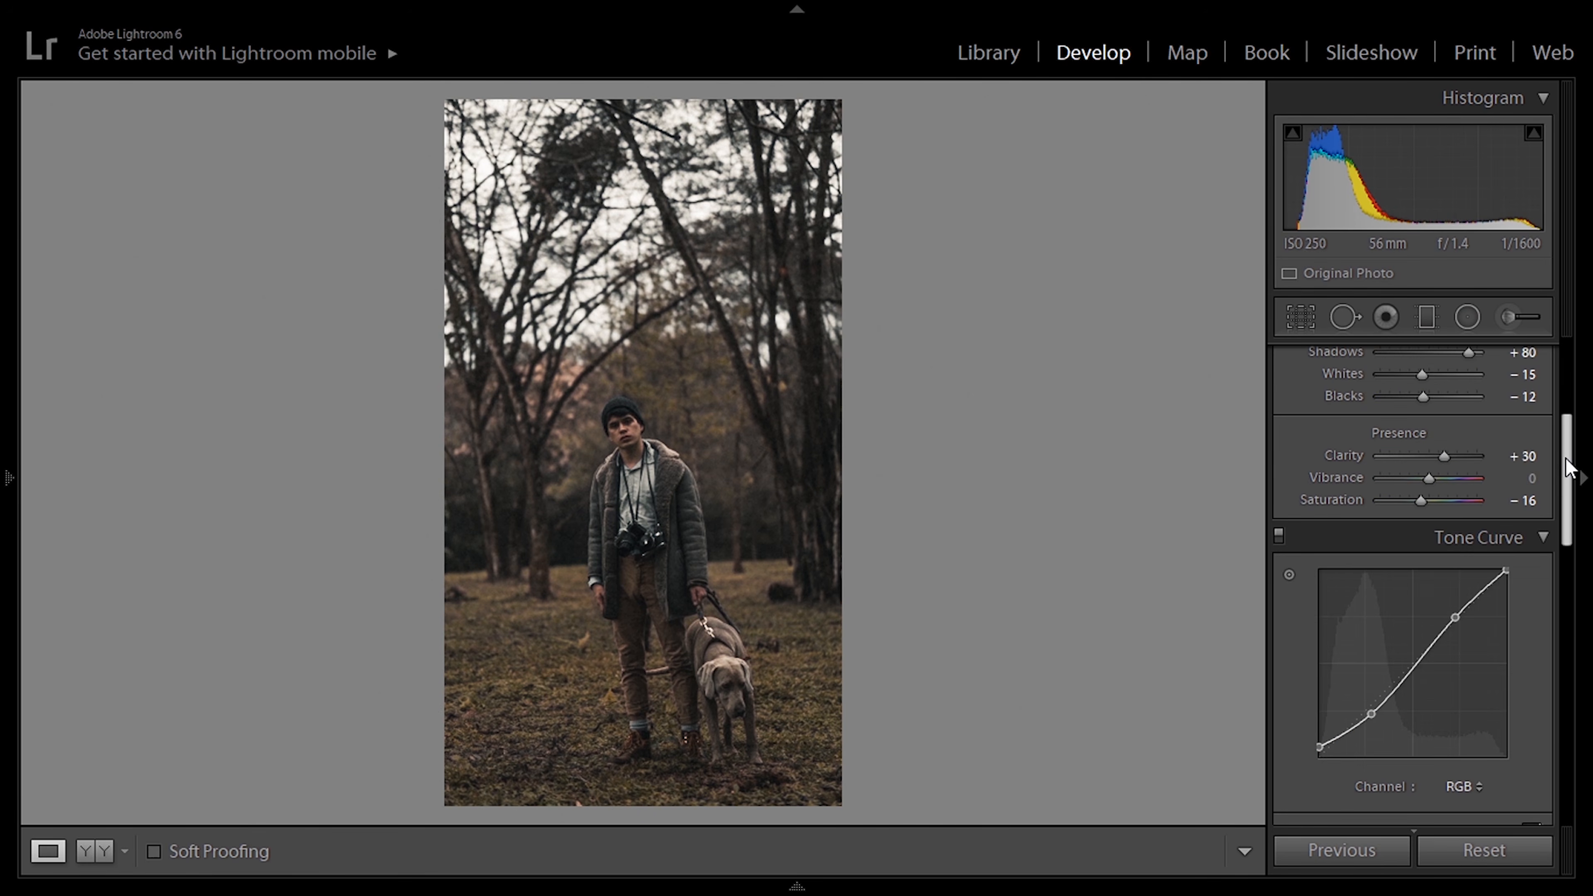
click(1416, 480)
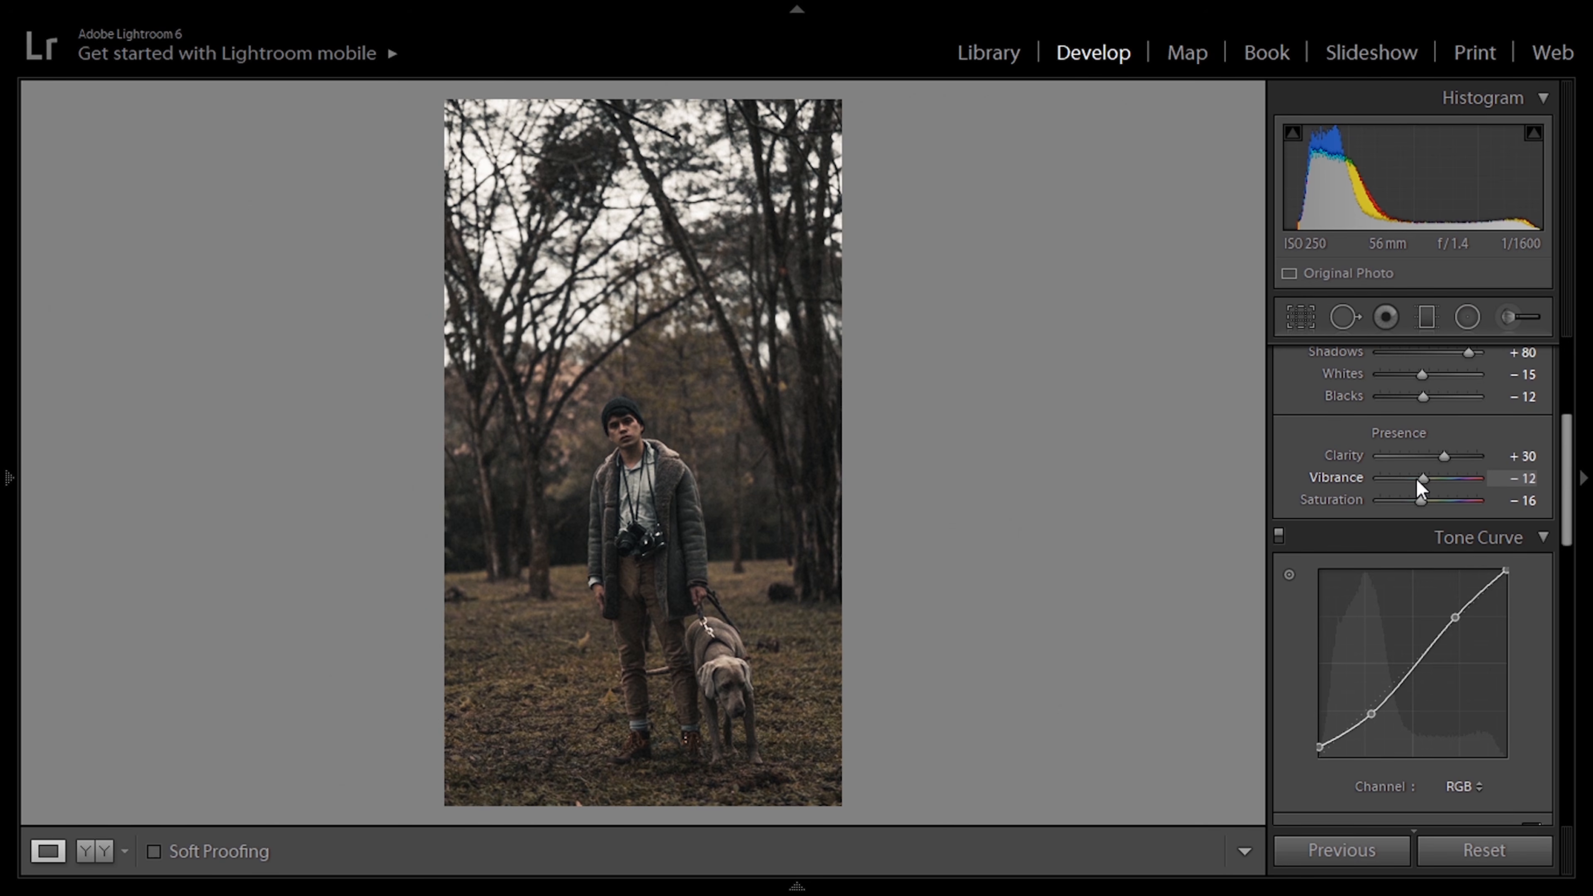
drag(1413, 484, 1407, 481)
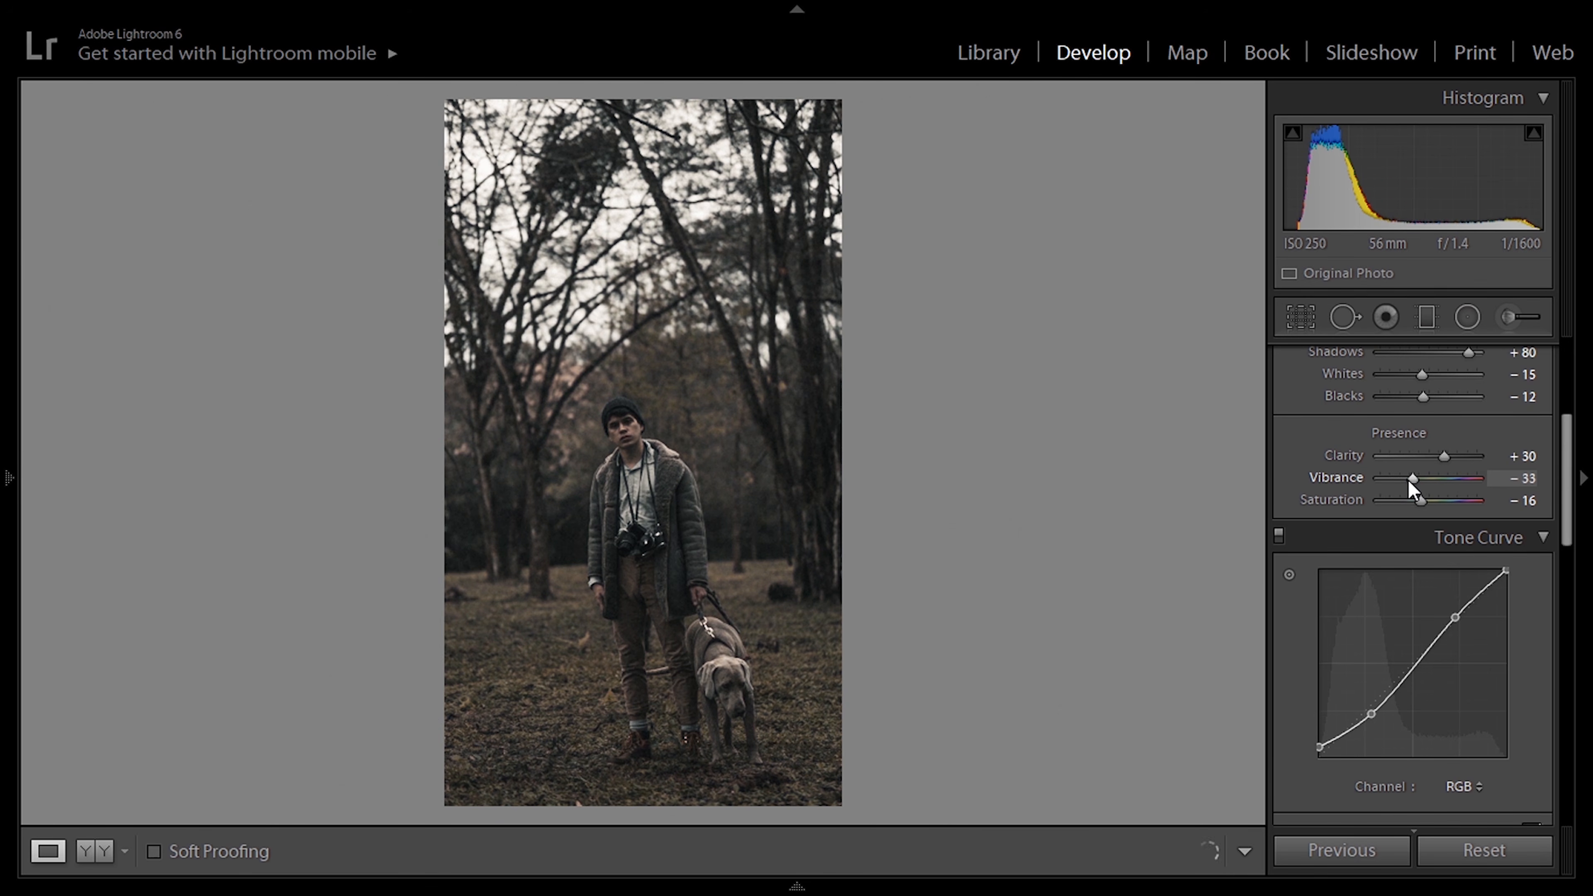
Step: Crop the forest photo to a wider portrait aspect ratio and copy its develop settings
click(1302, 315)
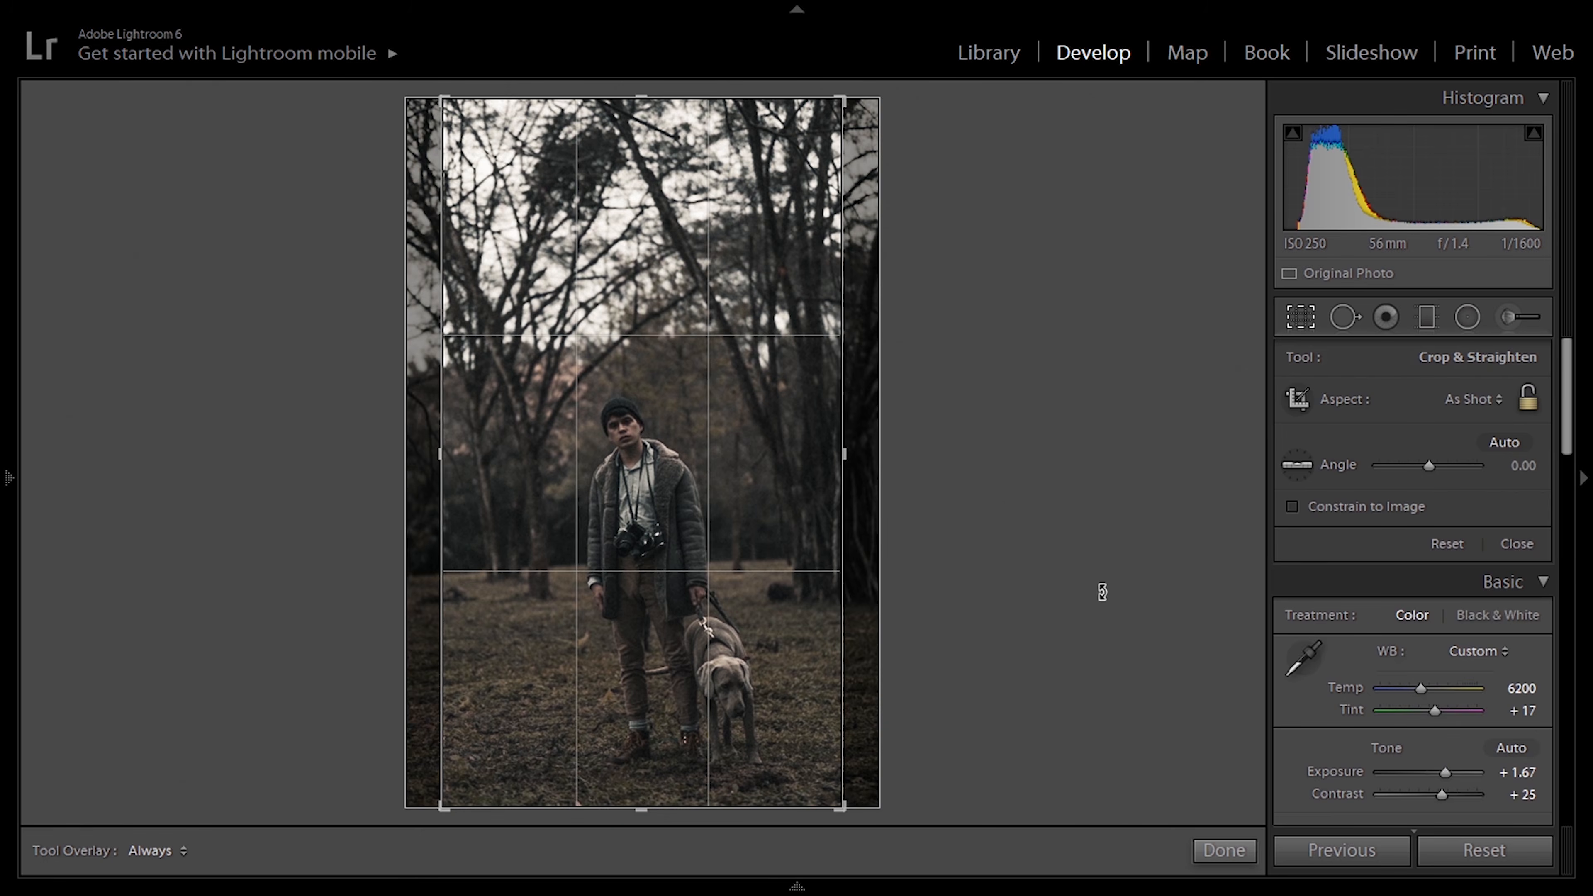
click(1501, 405)
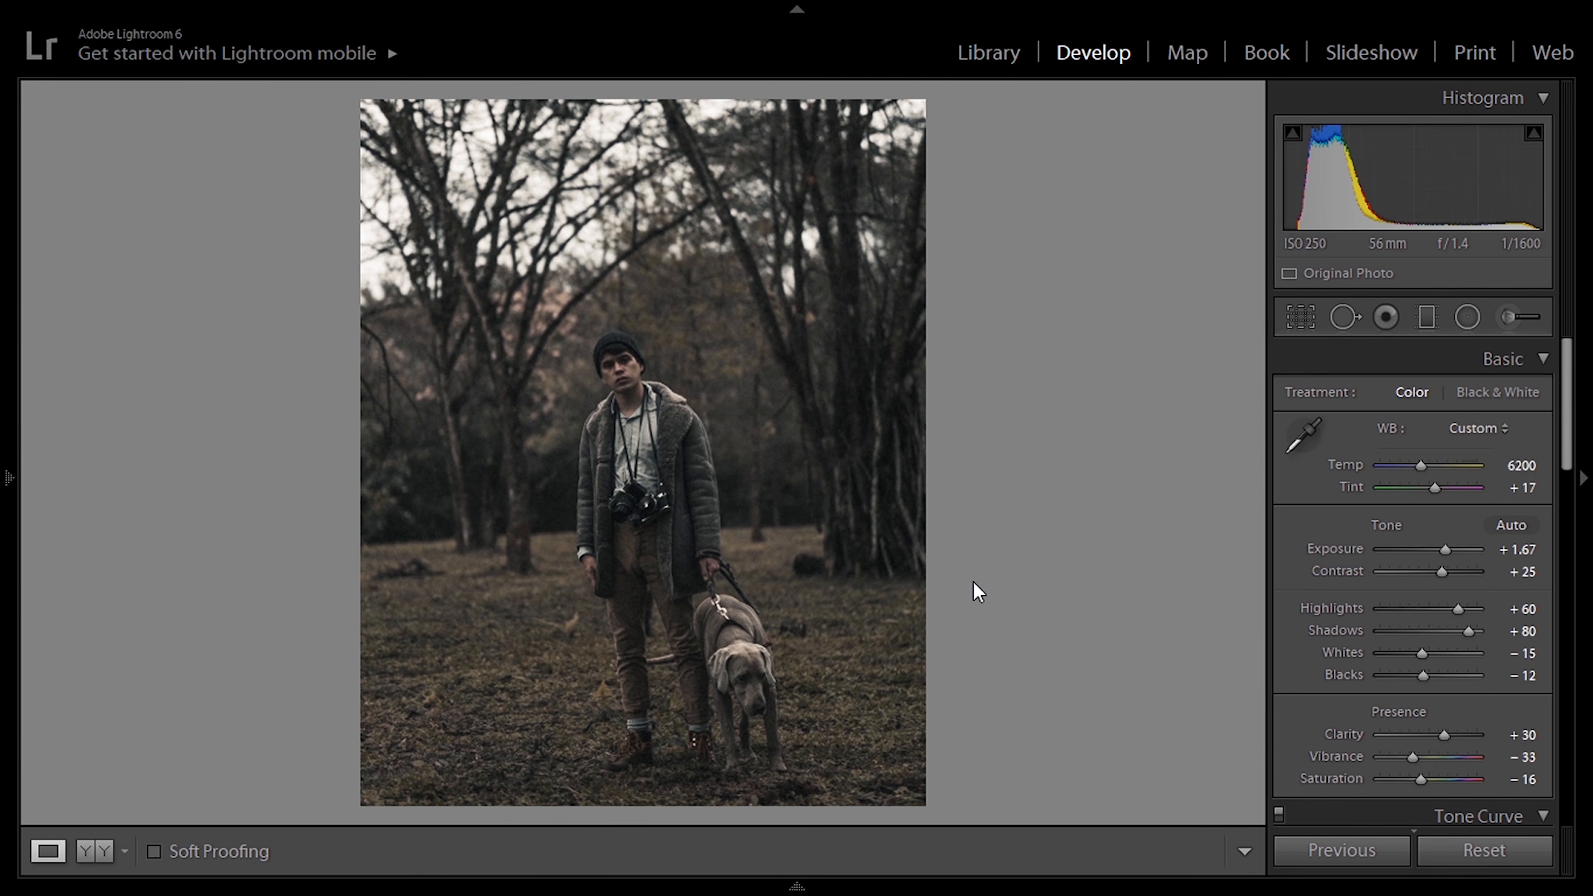
right_click(801, 364)
mouse_move(898, 237)
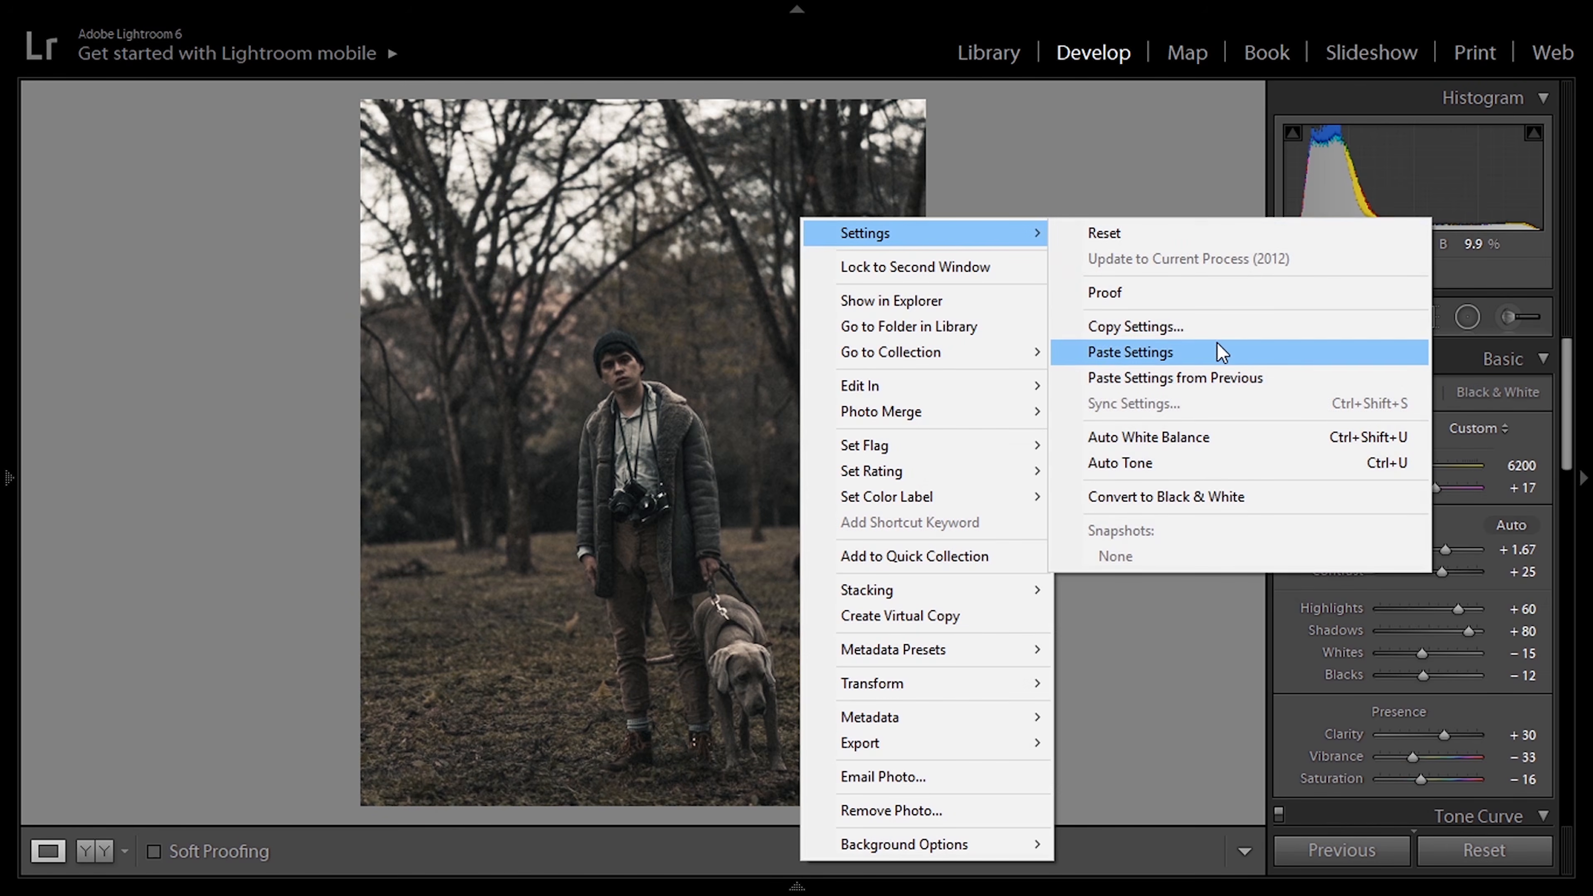
click(1213, 322)
click(1094, 604)
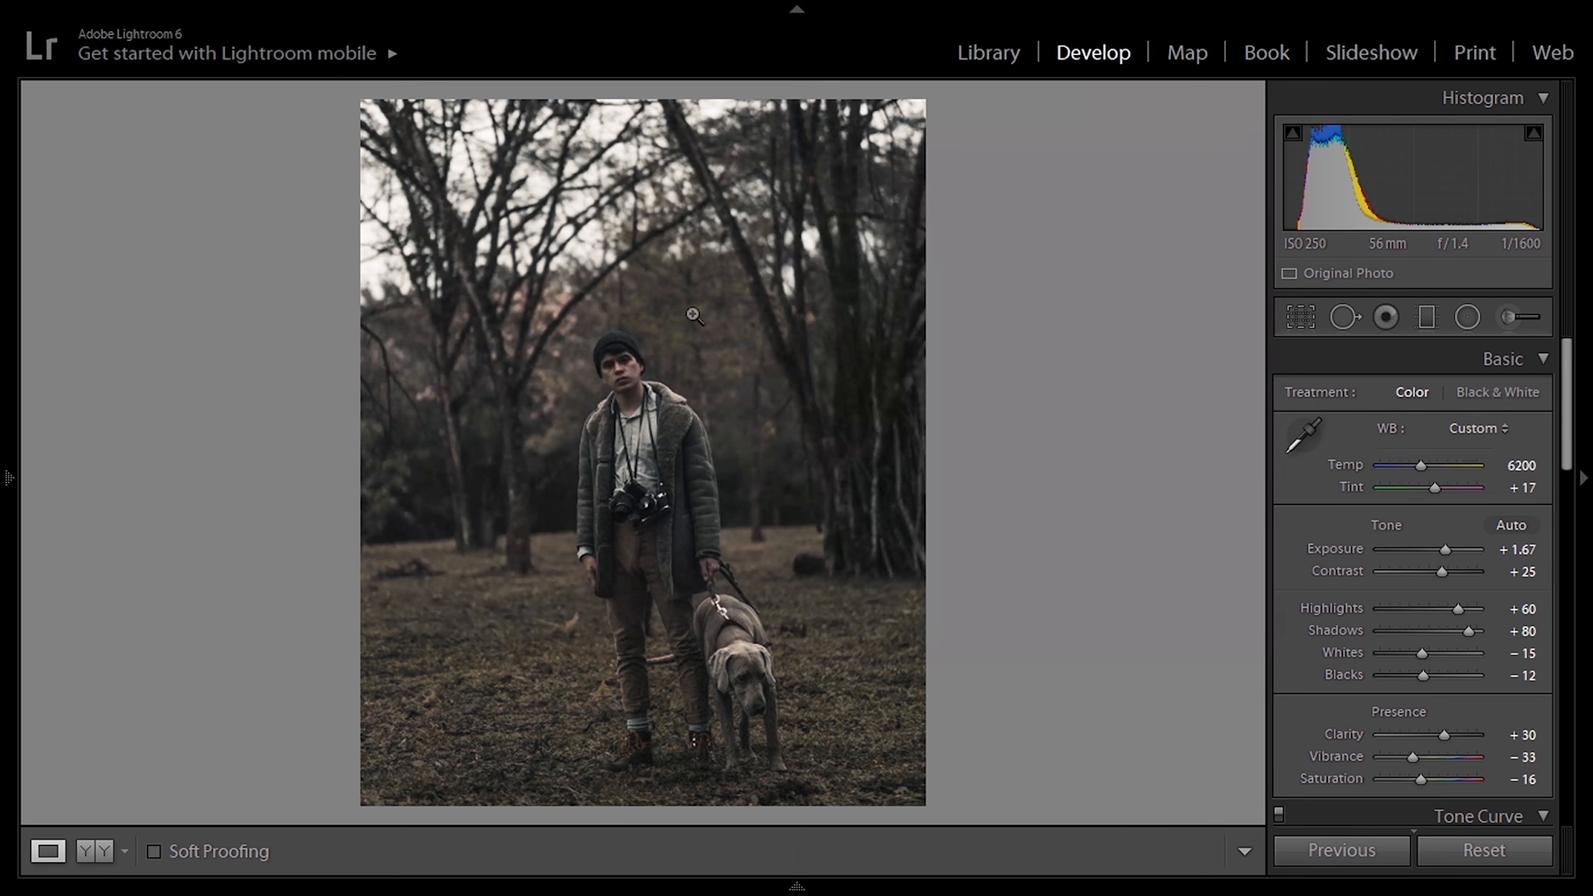
Step: Save the forest photo's current settings as a new user preset named 1924us Dusk
mouse_move(6, 312)
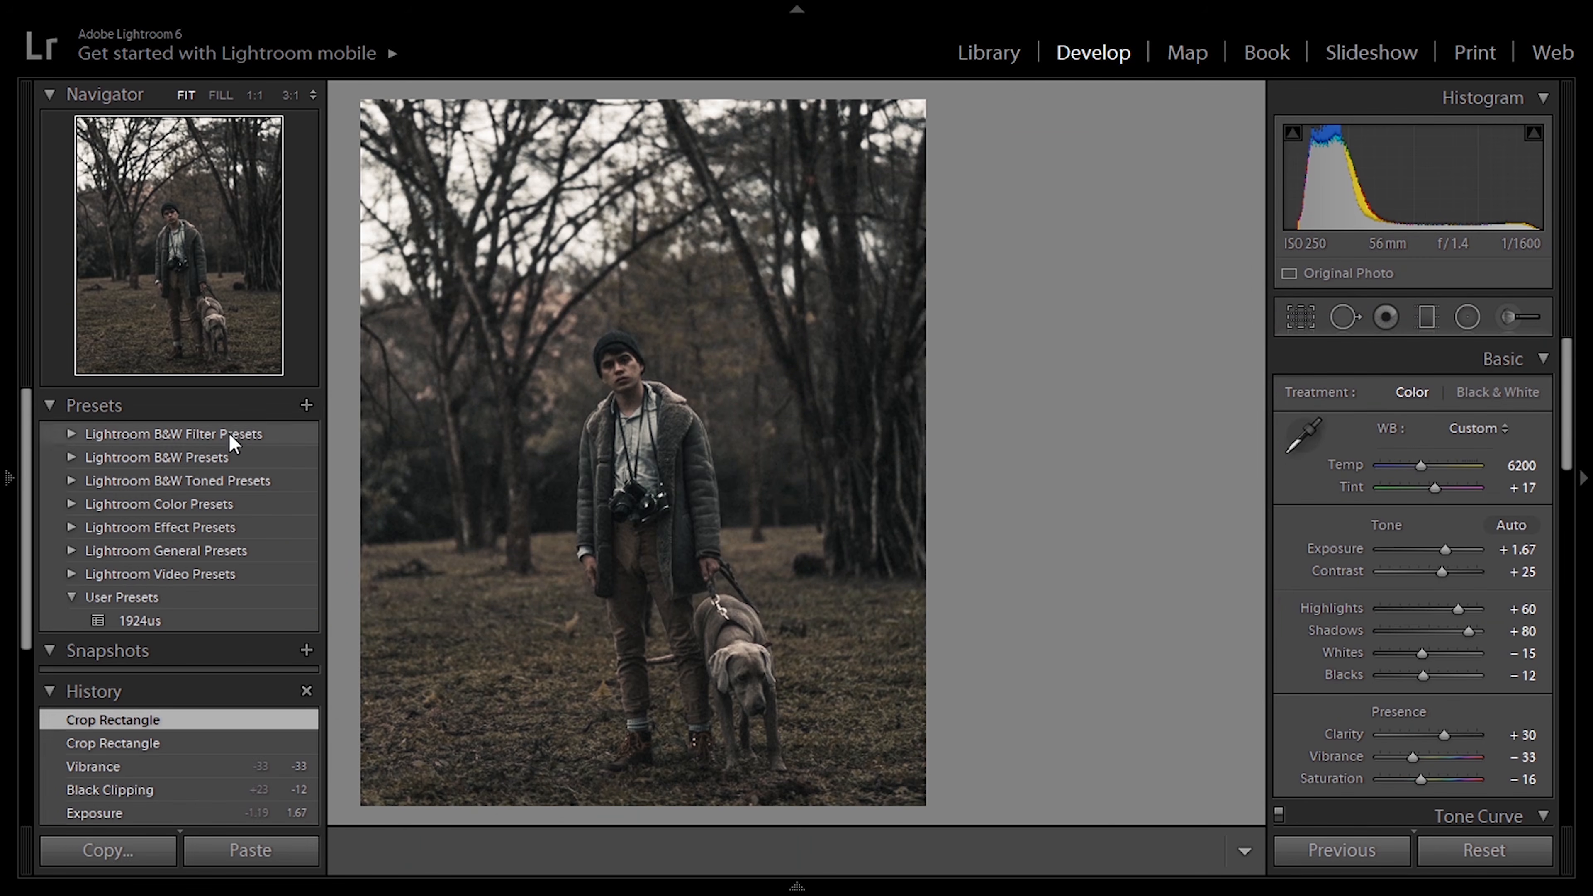
click(306, 405)
text(1924us D)
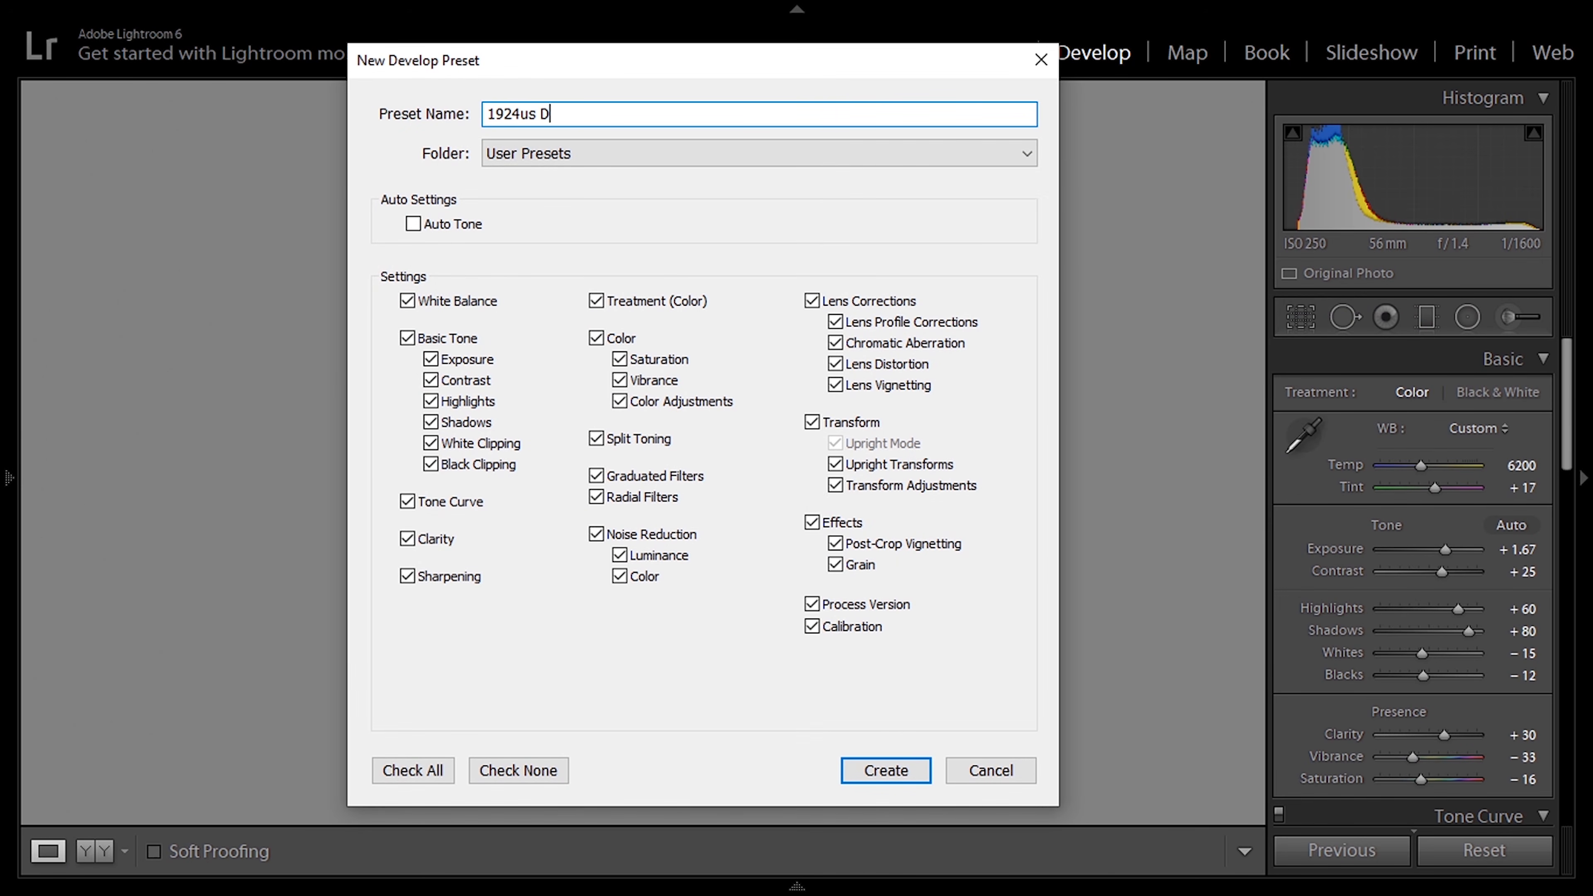
key(Return)
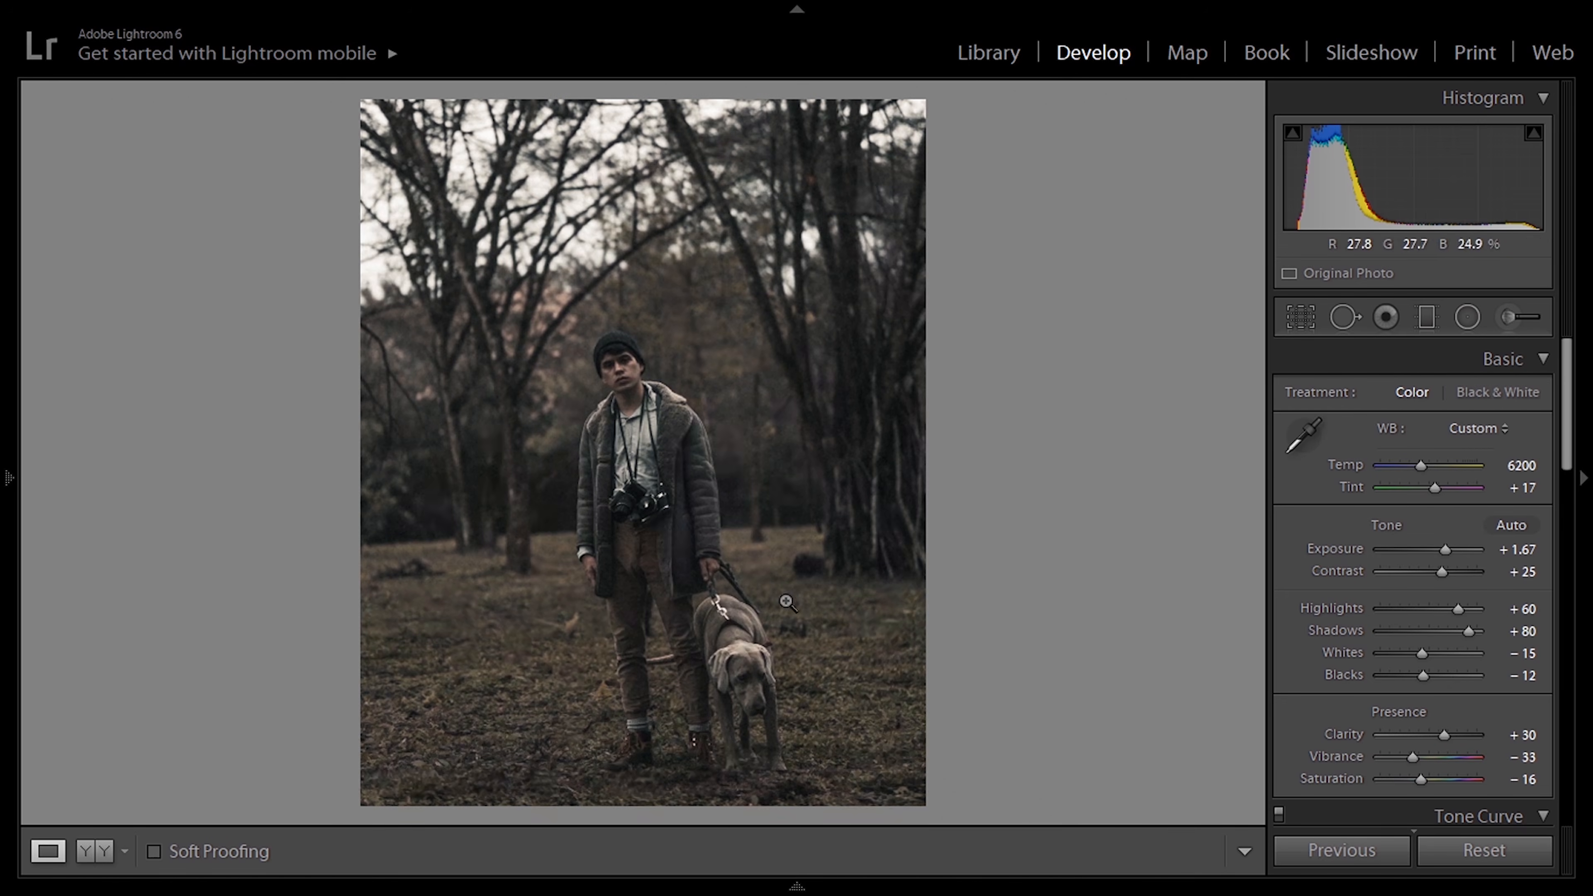
Step: Apply the 1924us Dusk preset to the last forest photo of the man with the dog, DSC02615.ARW
mouse_move(911, 893)
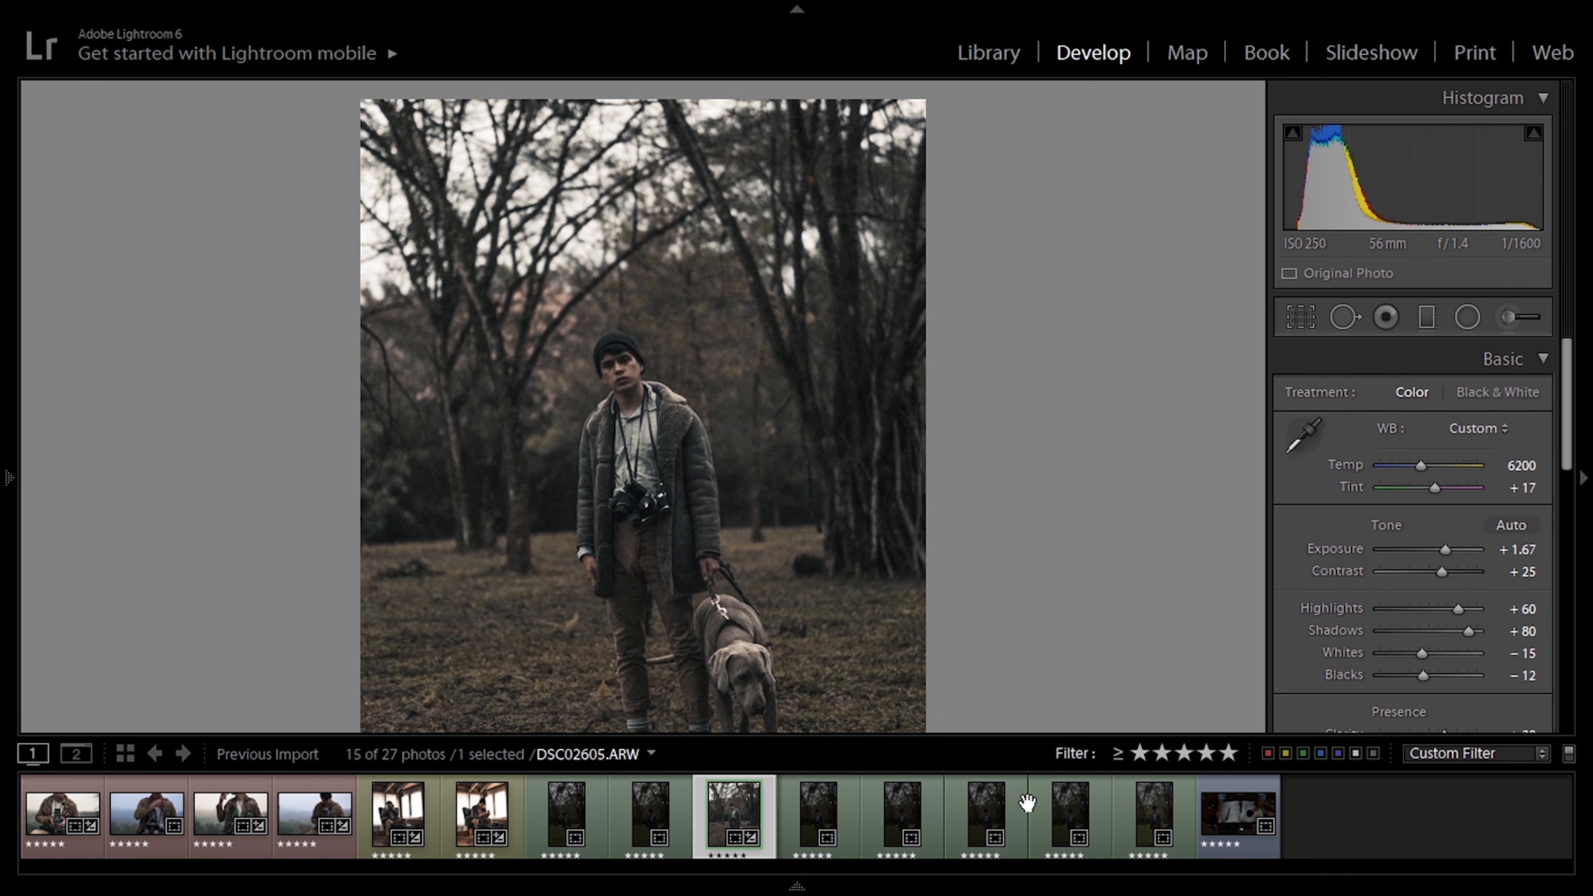
click(1150, 828)
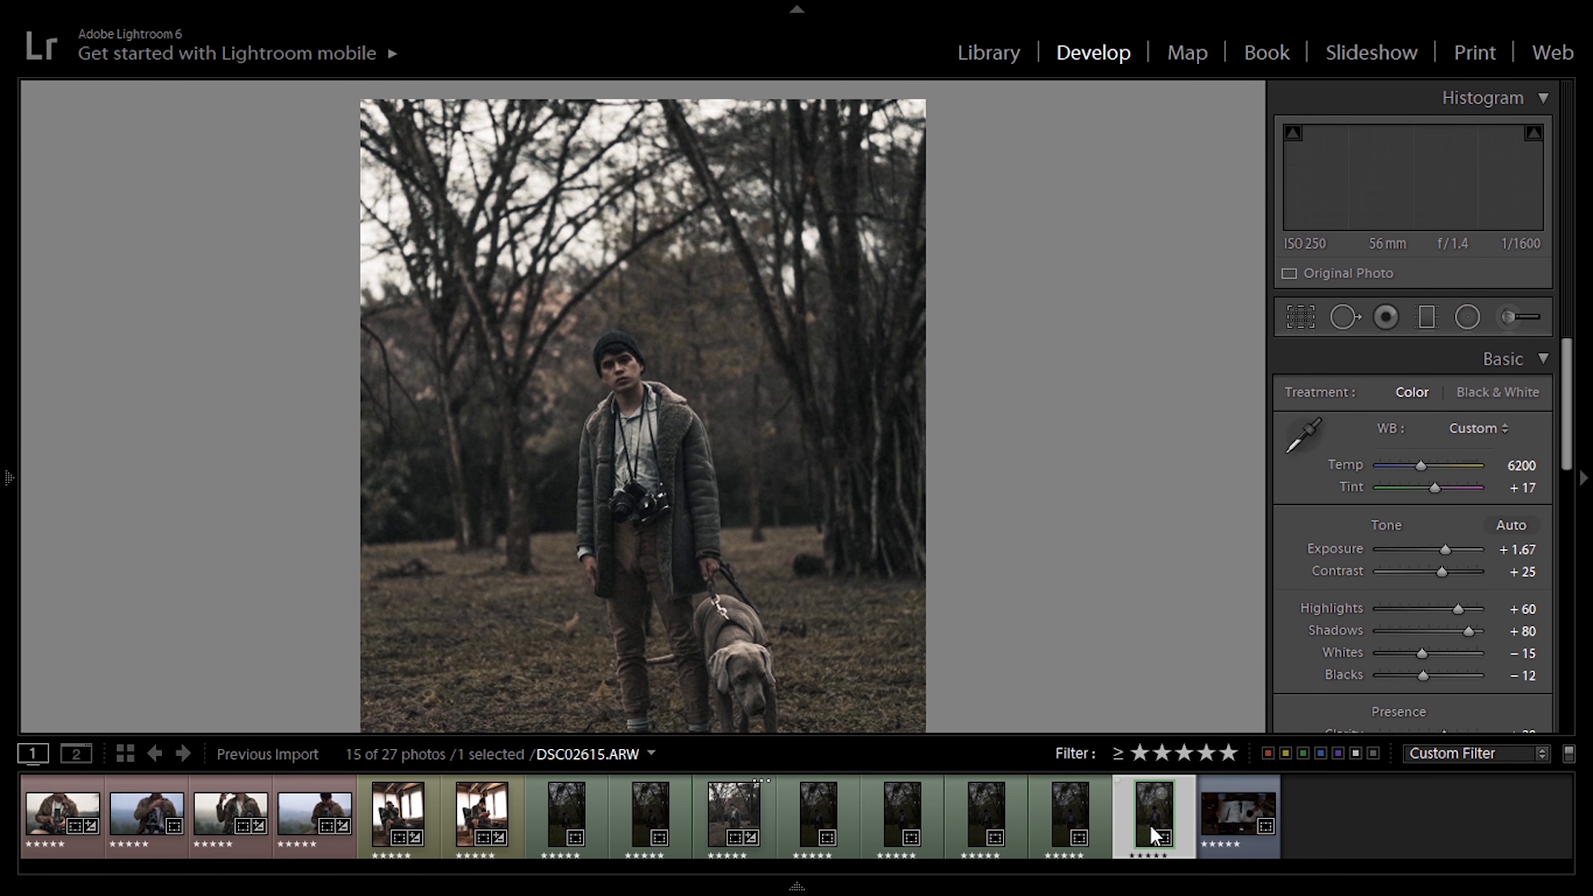
mouse_move(6, 612)
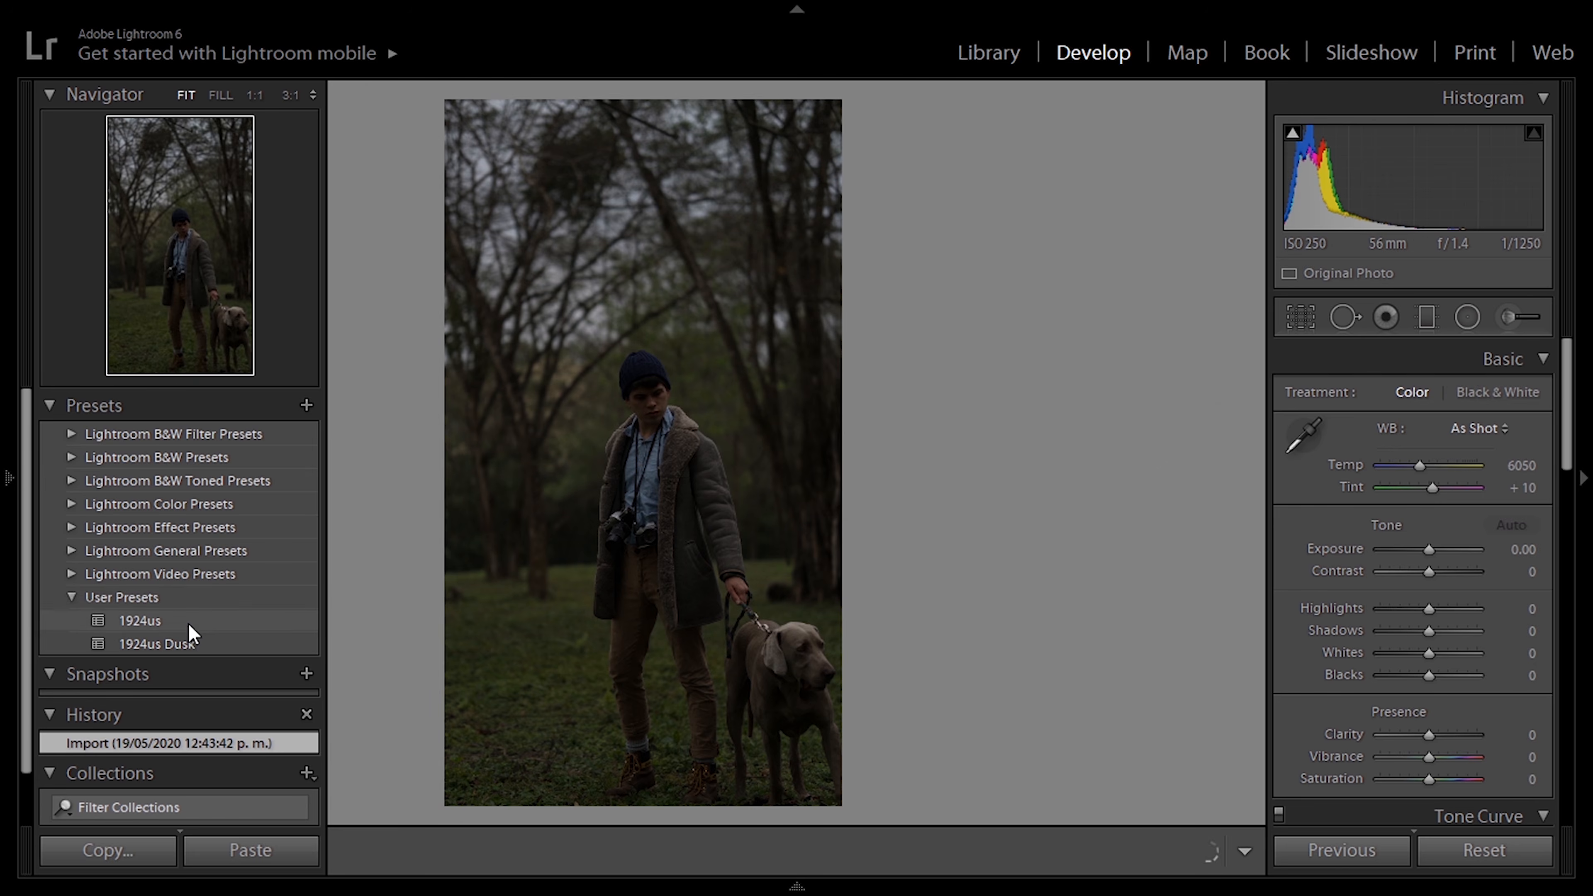
click(195, 643)
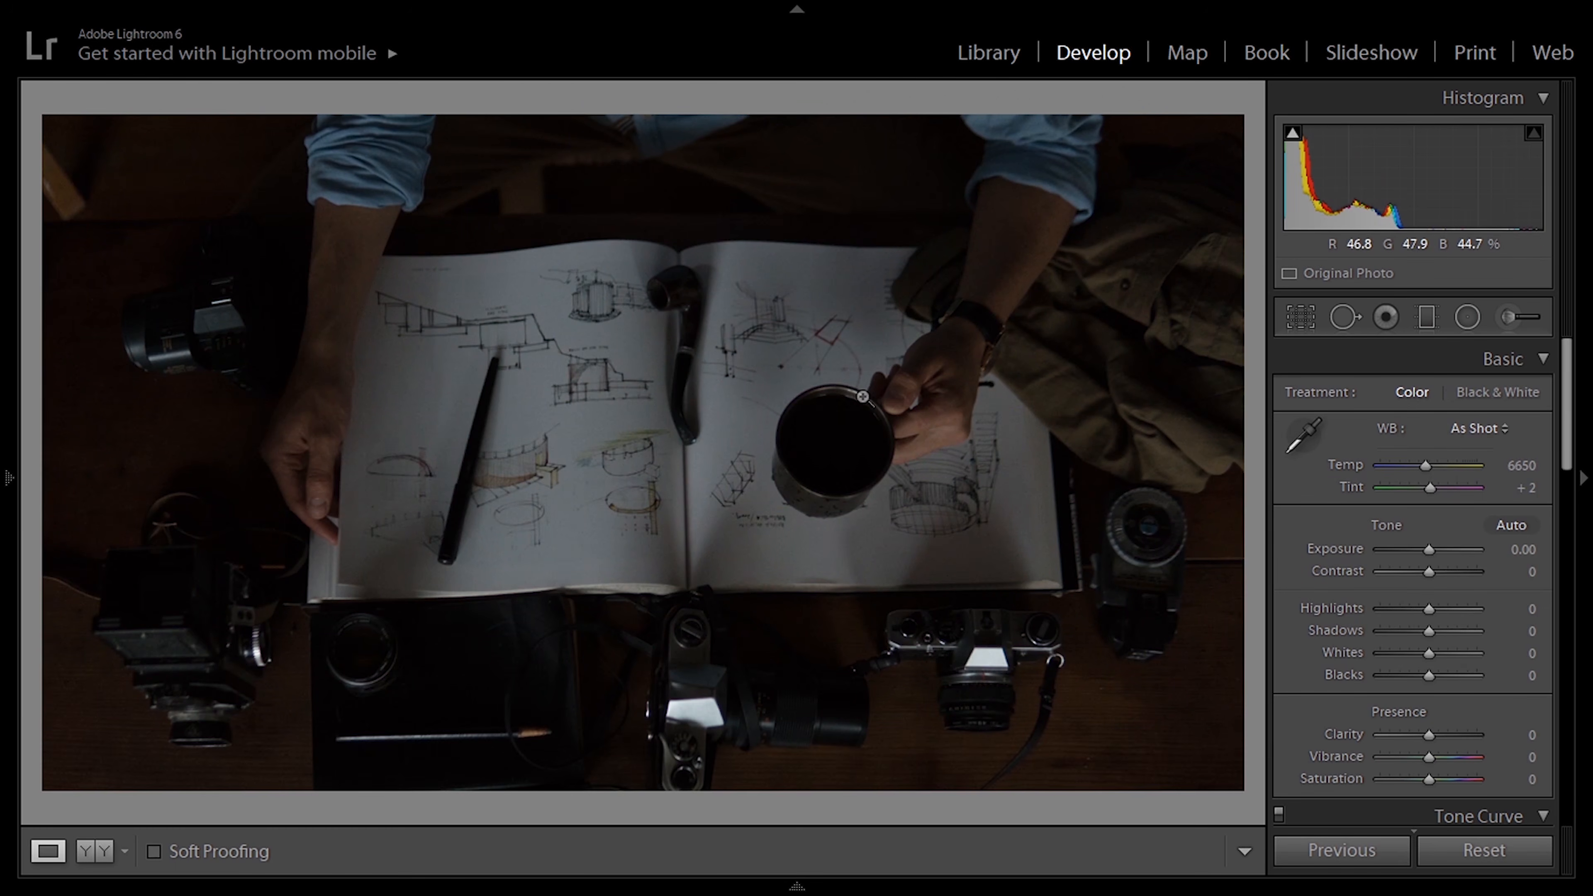
Step: Apply the 1924us Dusk preset to the sketchbook desk photo, then set Exposure to +0.83, Whites to -100 and Blacks to -52
mouse_move(3, 164)
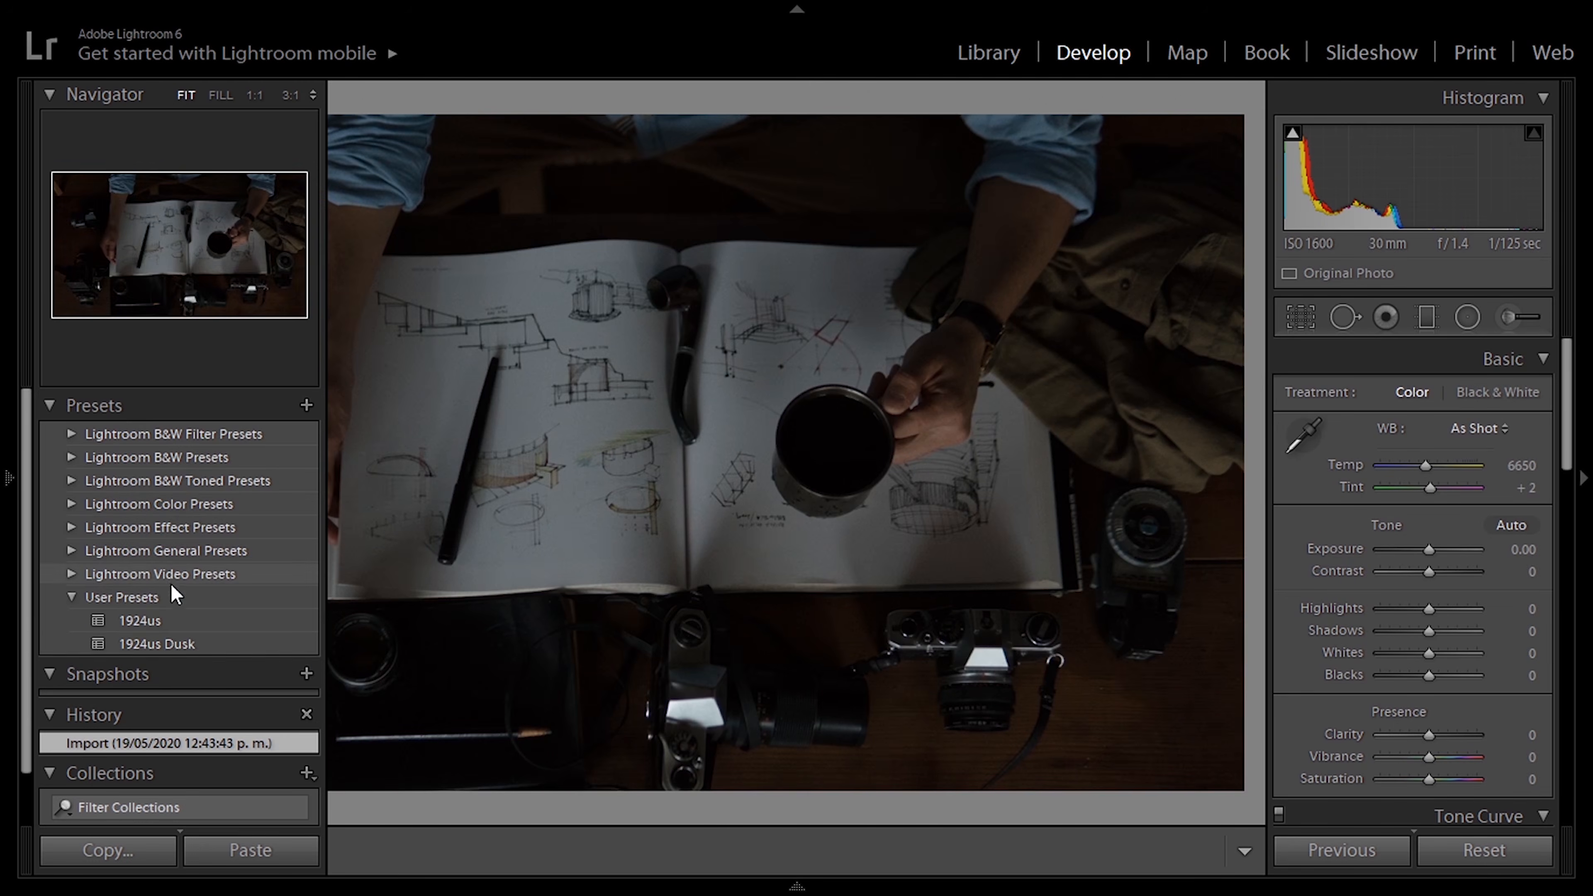
click(195, 644)
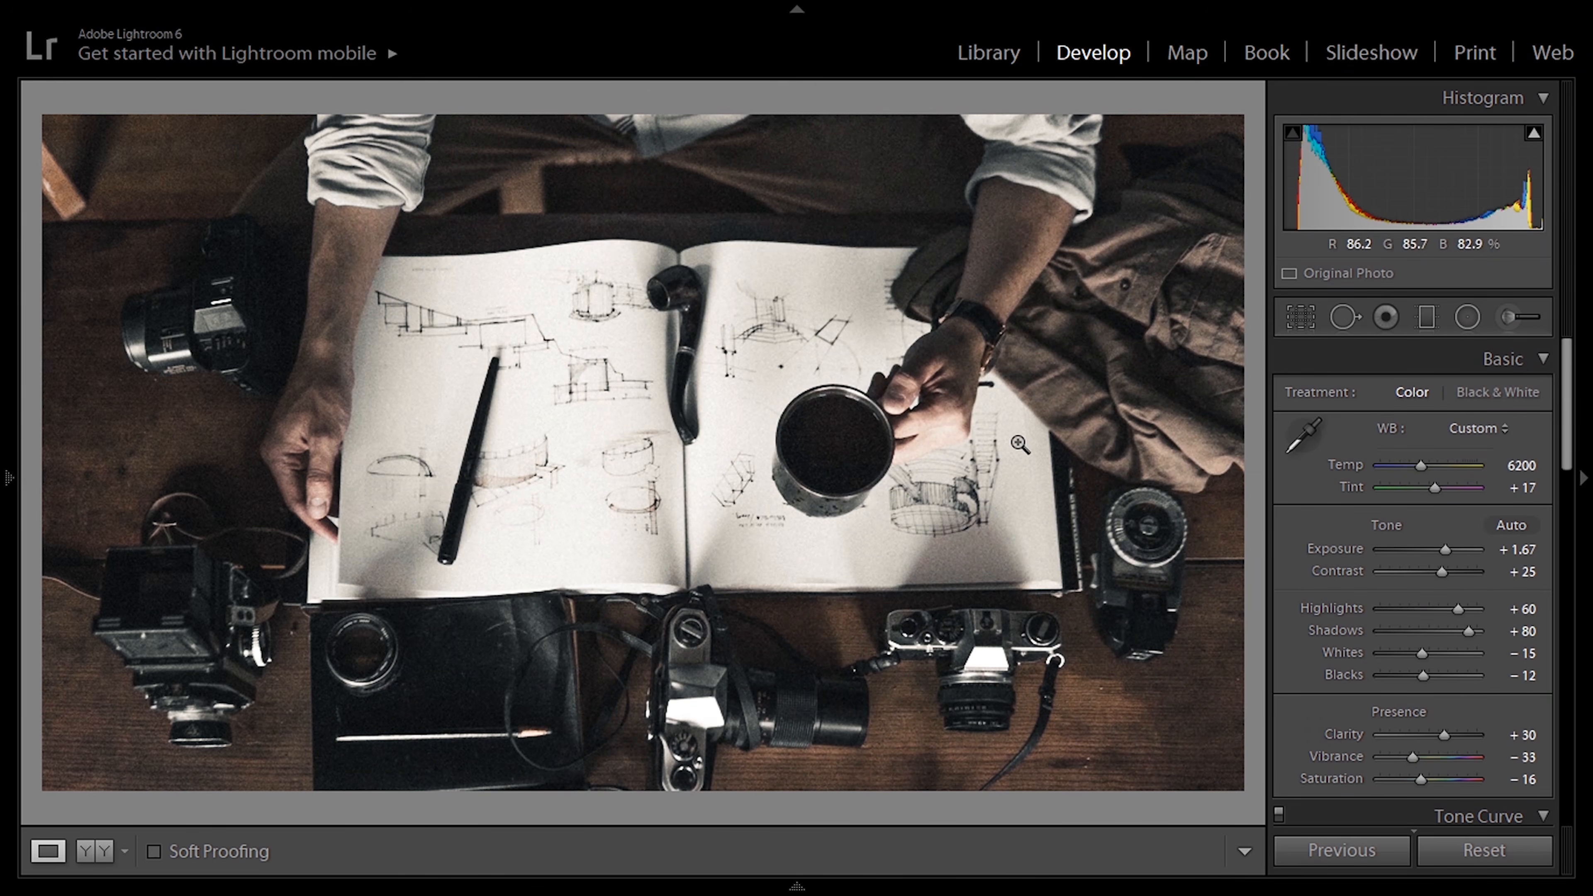
drag(1446, 549, 1434, 549)
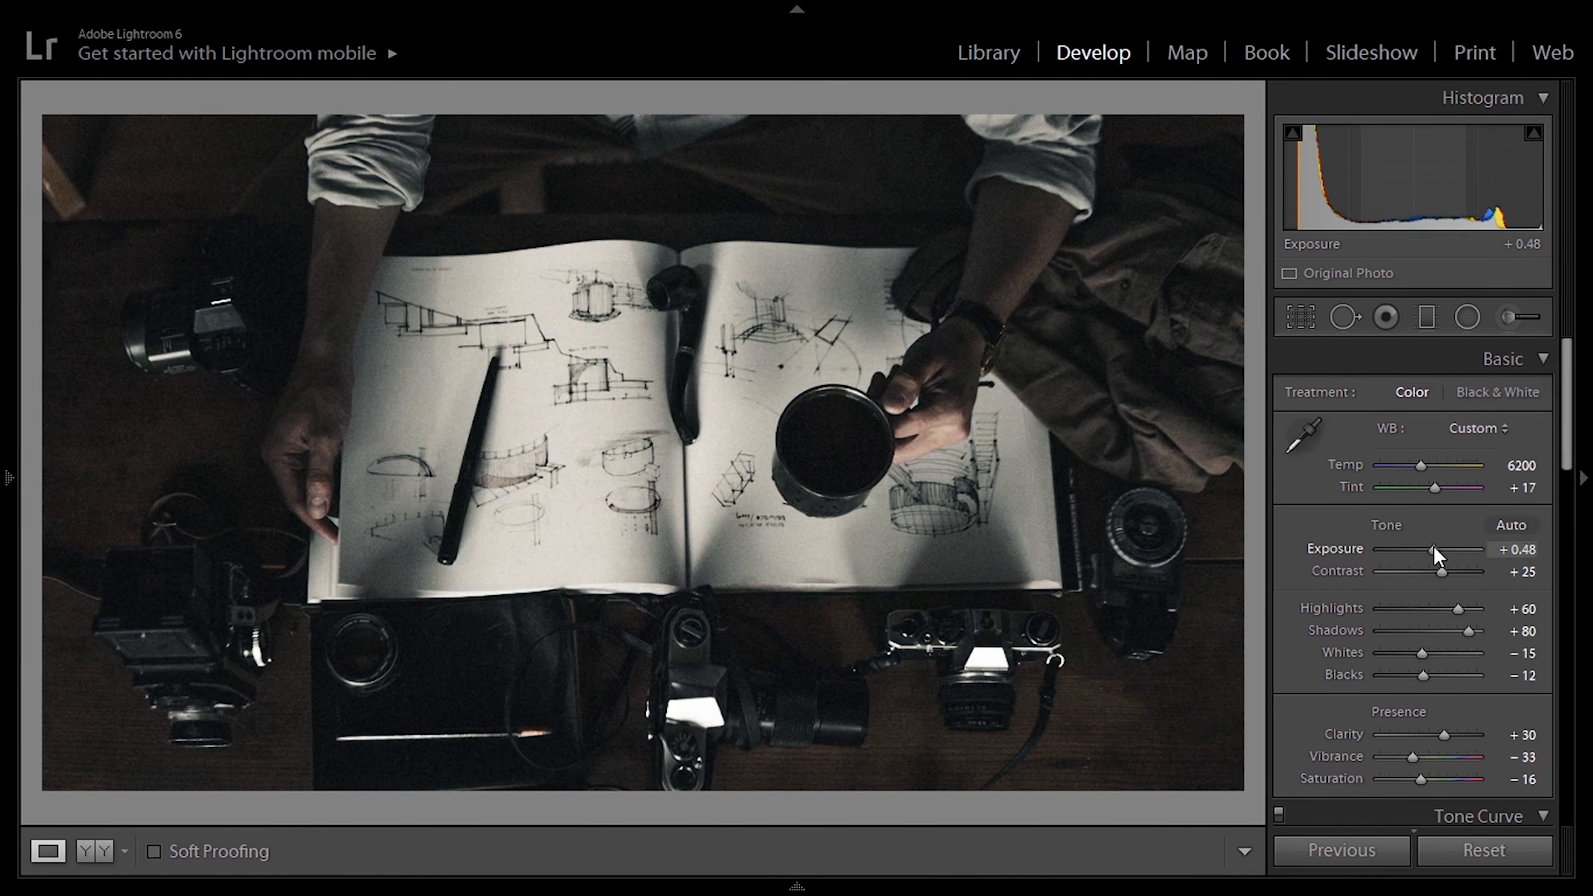
drag(1418, 653, 1403, 681)
drag(1435, 550, 1440, 550)
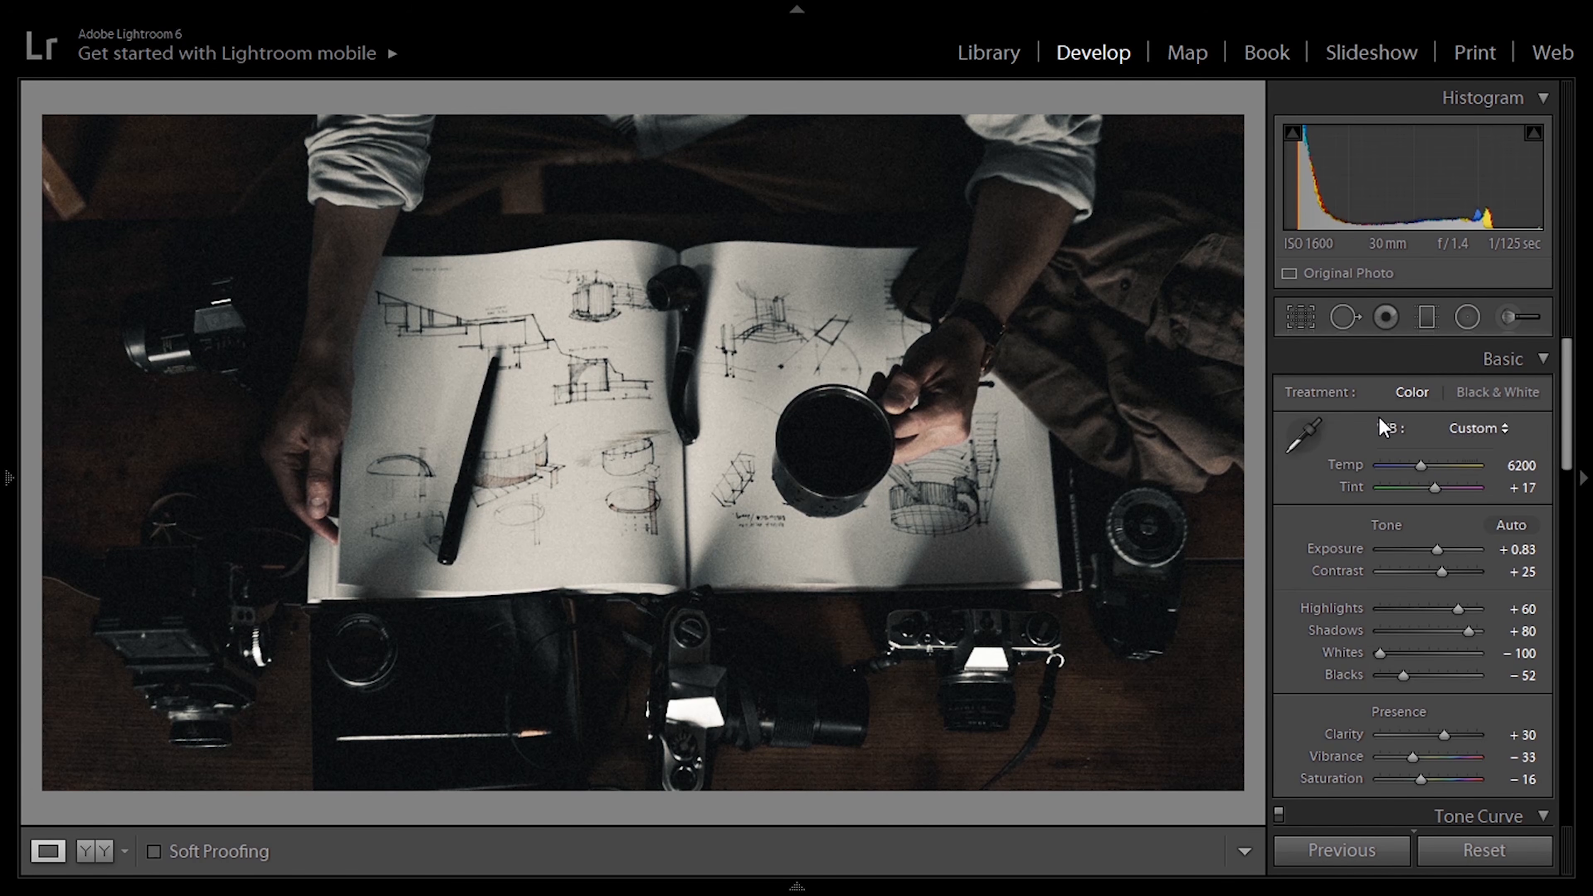
Step: Set the sketchbook photo's grain Amount to 29, Exposure to +0.36 and Contrast to -29
drag(1568, 423, 1541, 732)
scroll(1505, 716, down, 3)
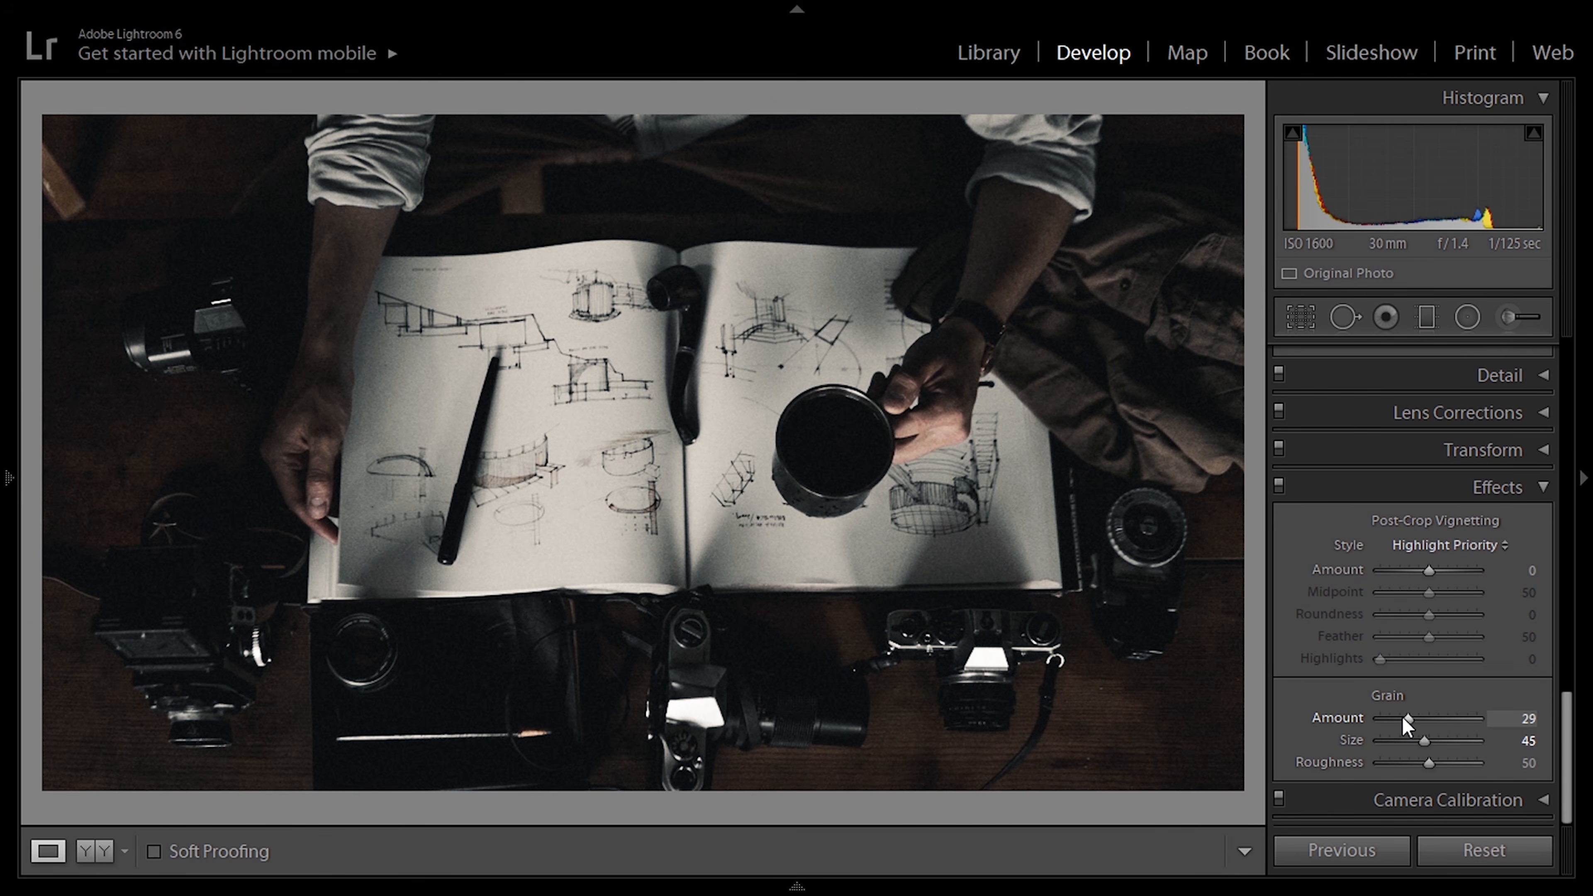
drag(1564, 704, 1540, 274)
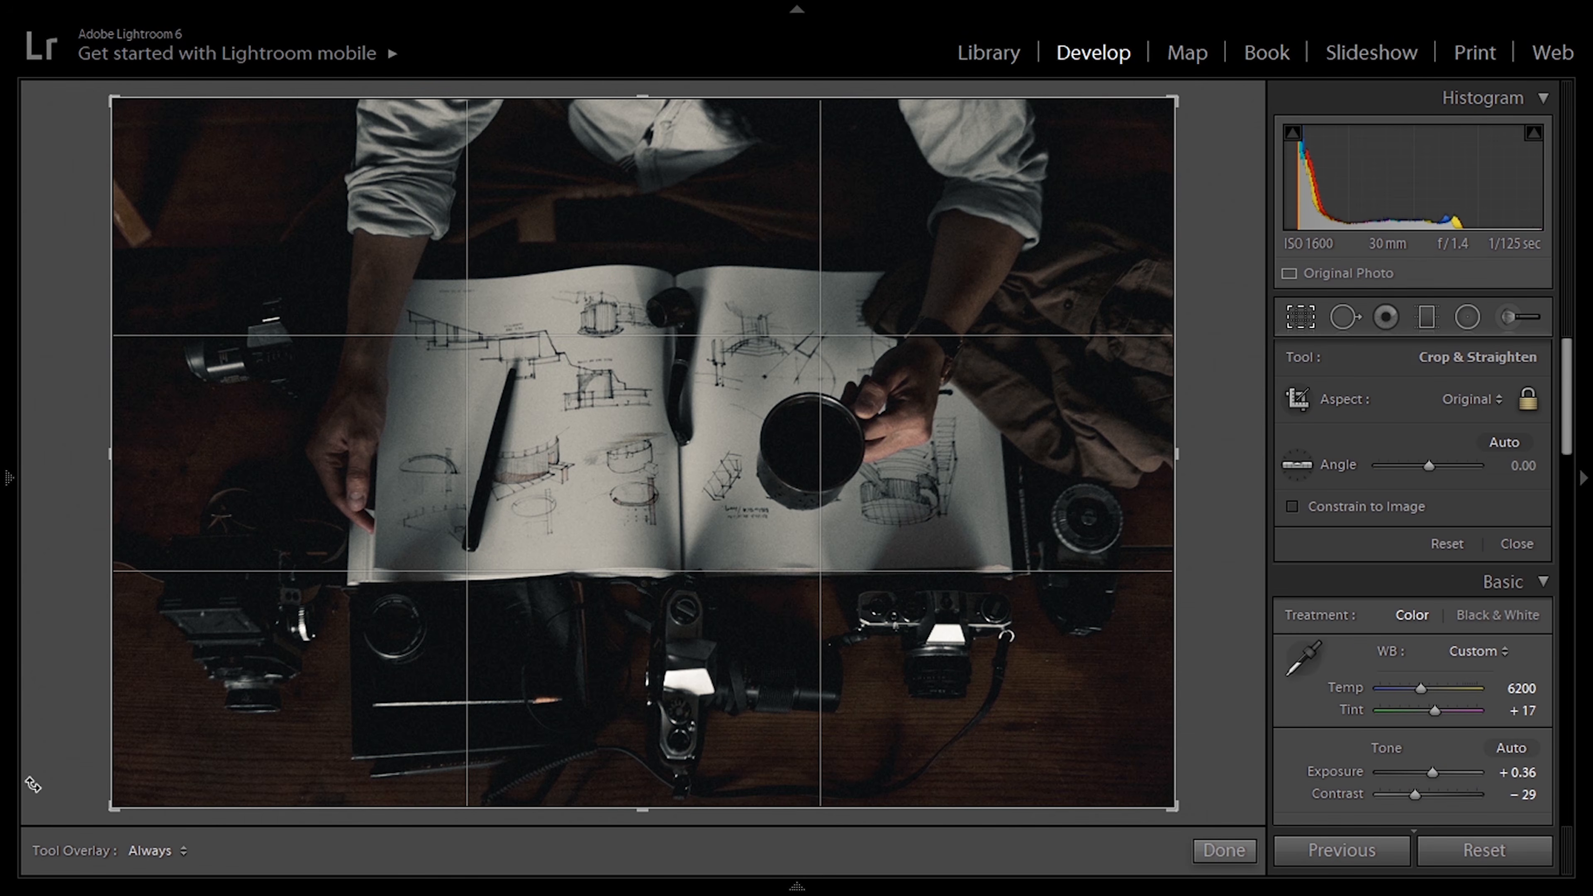
Step: Crop the sketchbook photo slightly tighter in its original aspect ratio and reposition the image within the frame
drag(113, 810, 138, 777)
drag(514, 511, 552, 502)
key(Return)
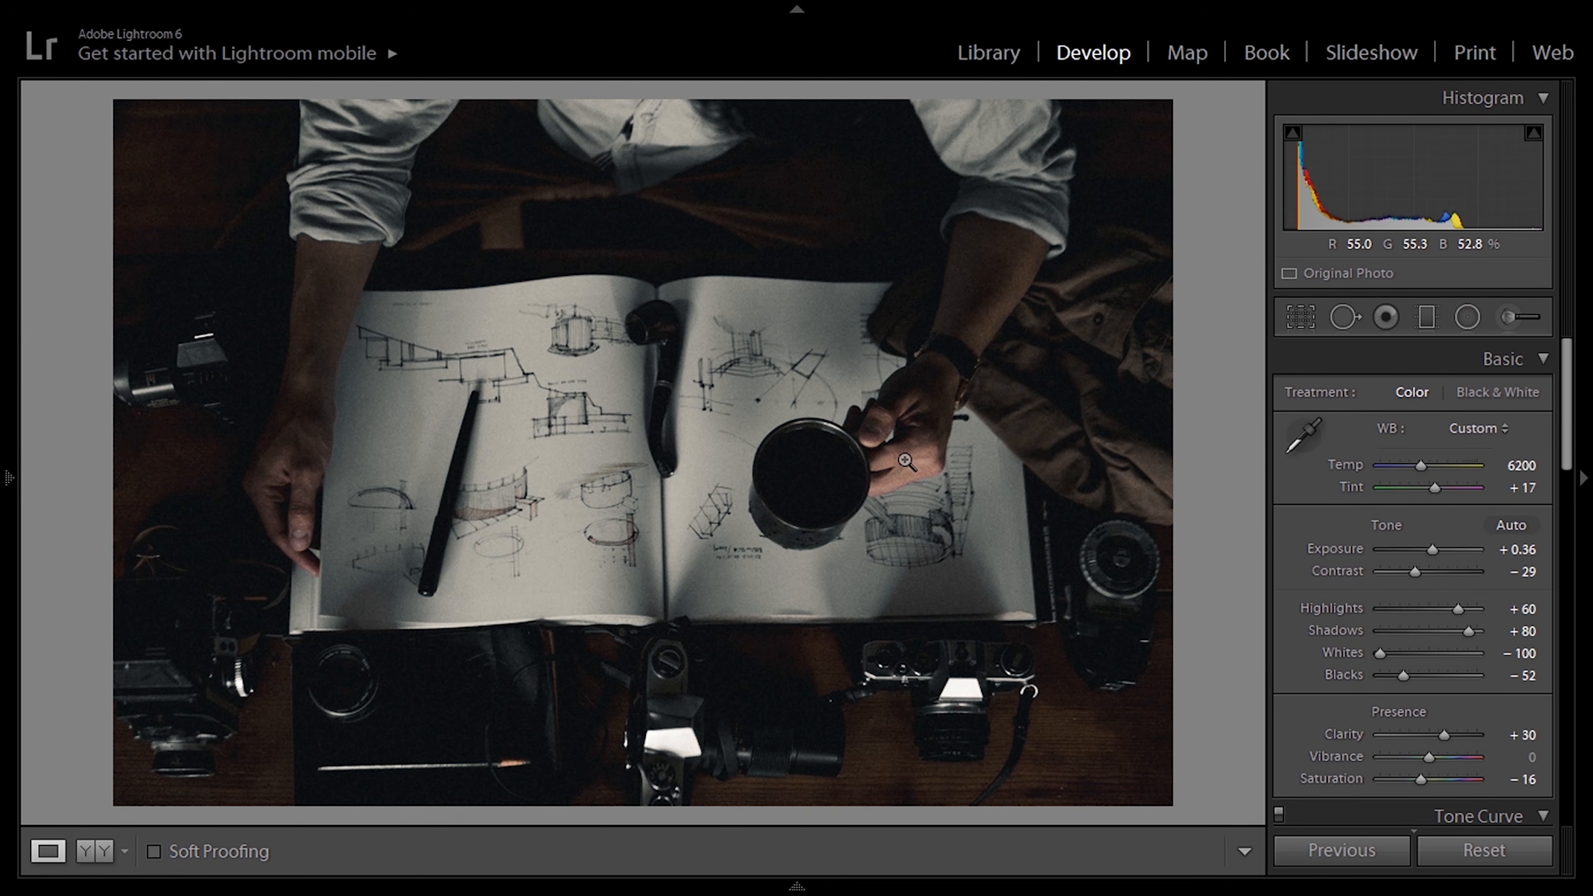
Step: Open the close-up photo of the man holding the twin-lens camera in Adobe Photoshop CC 2019 for editing
mouse_move(552, 890)
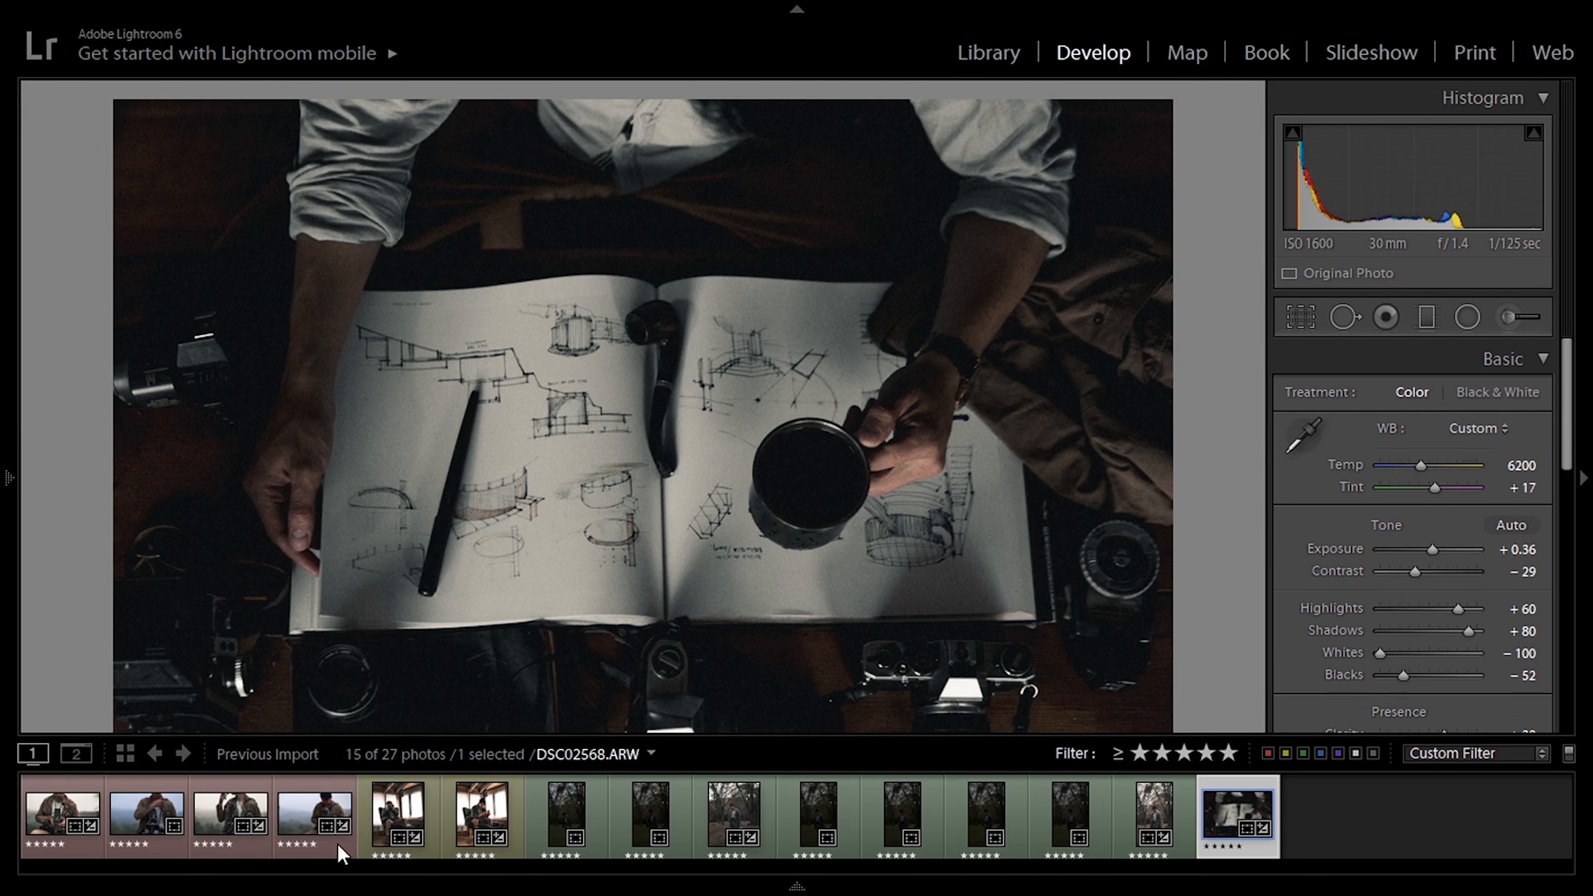
click(203, 822)
right_click(436, 469)
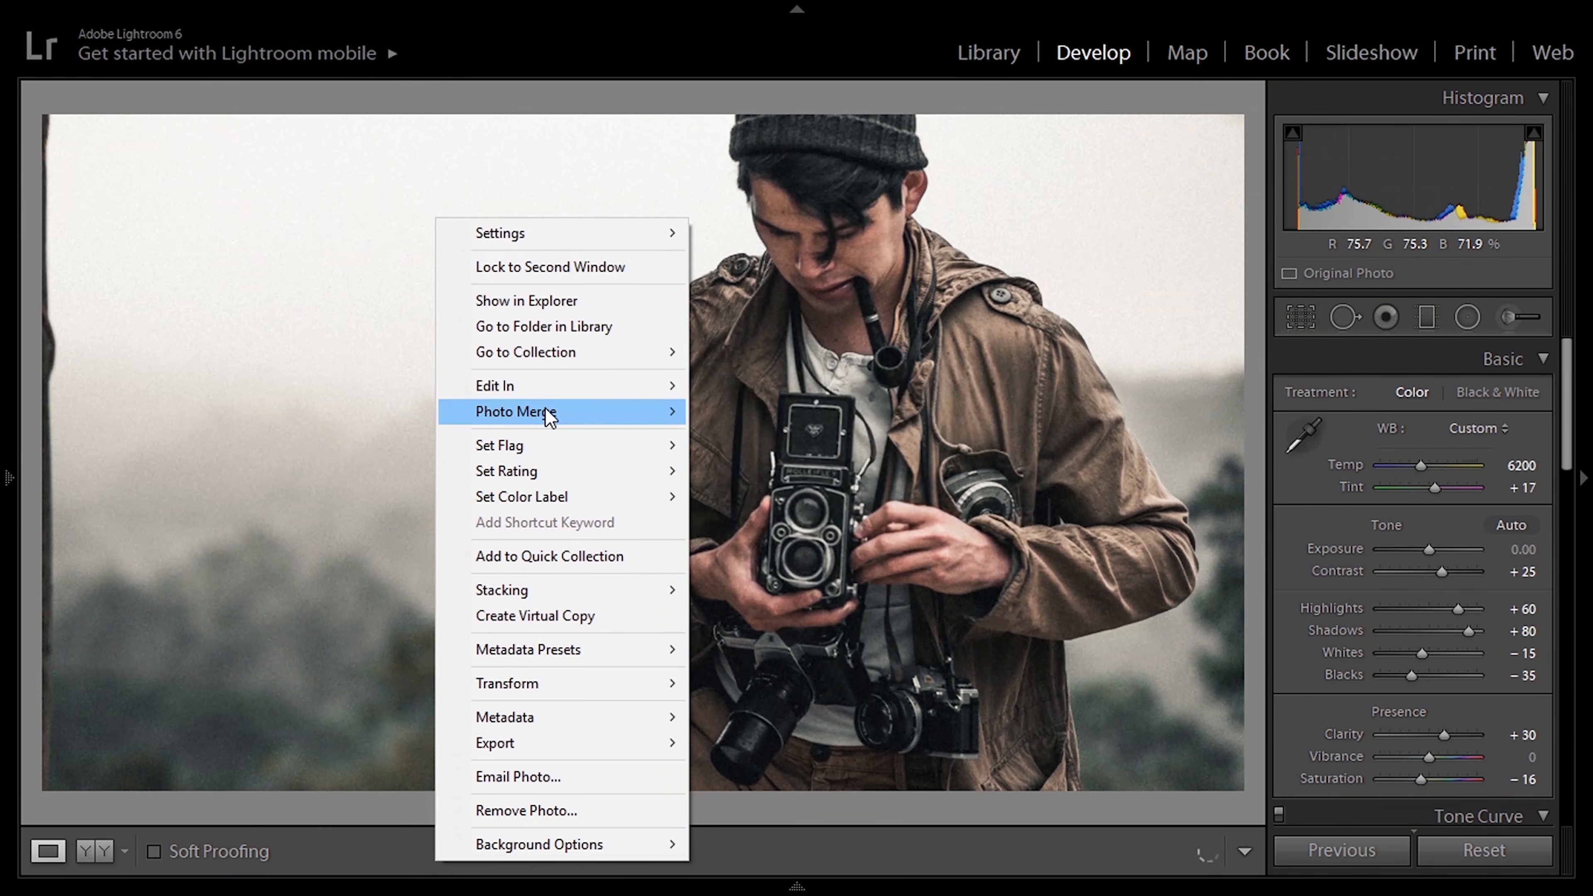
mouse_move(555, 390)
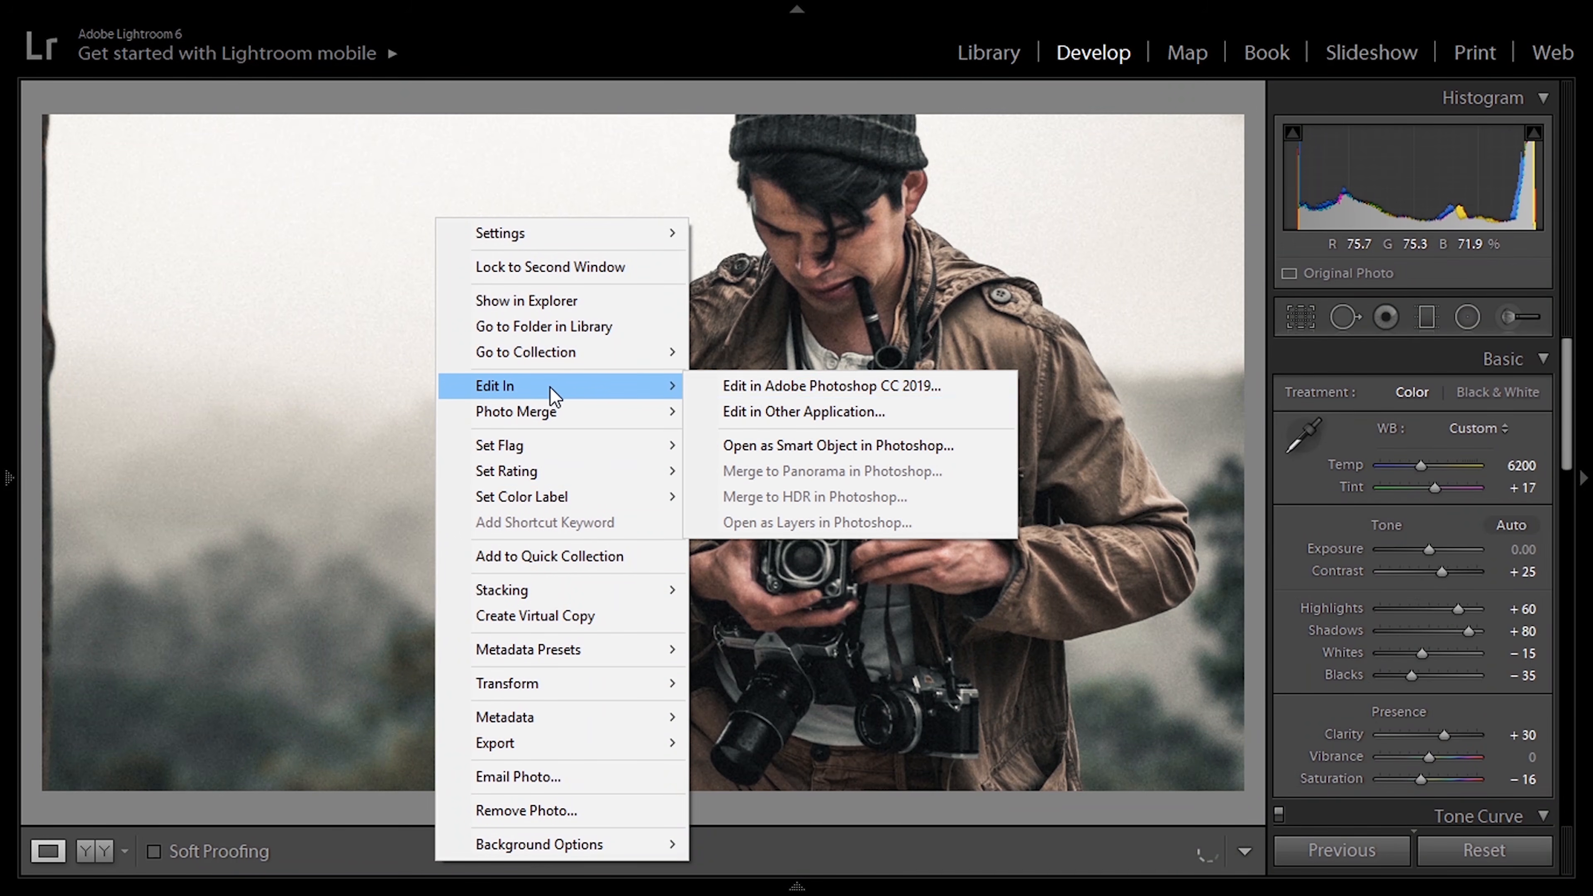
click(761, 393)
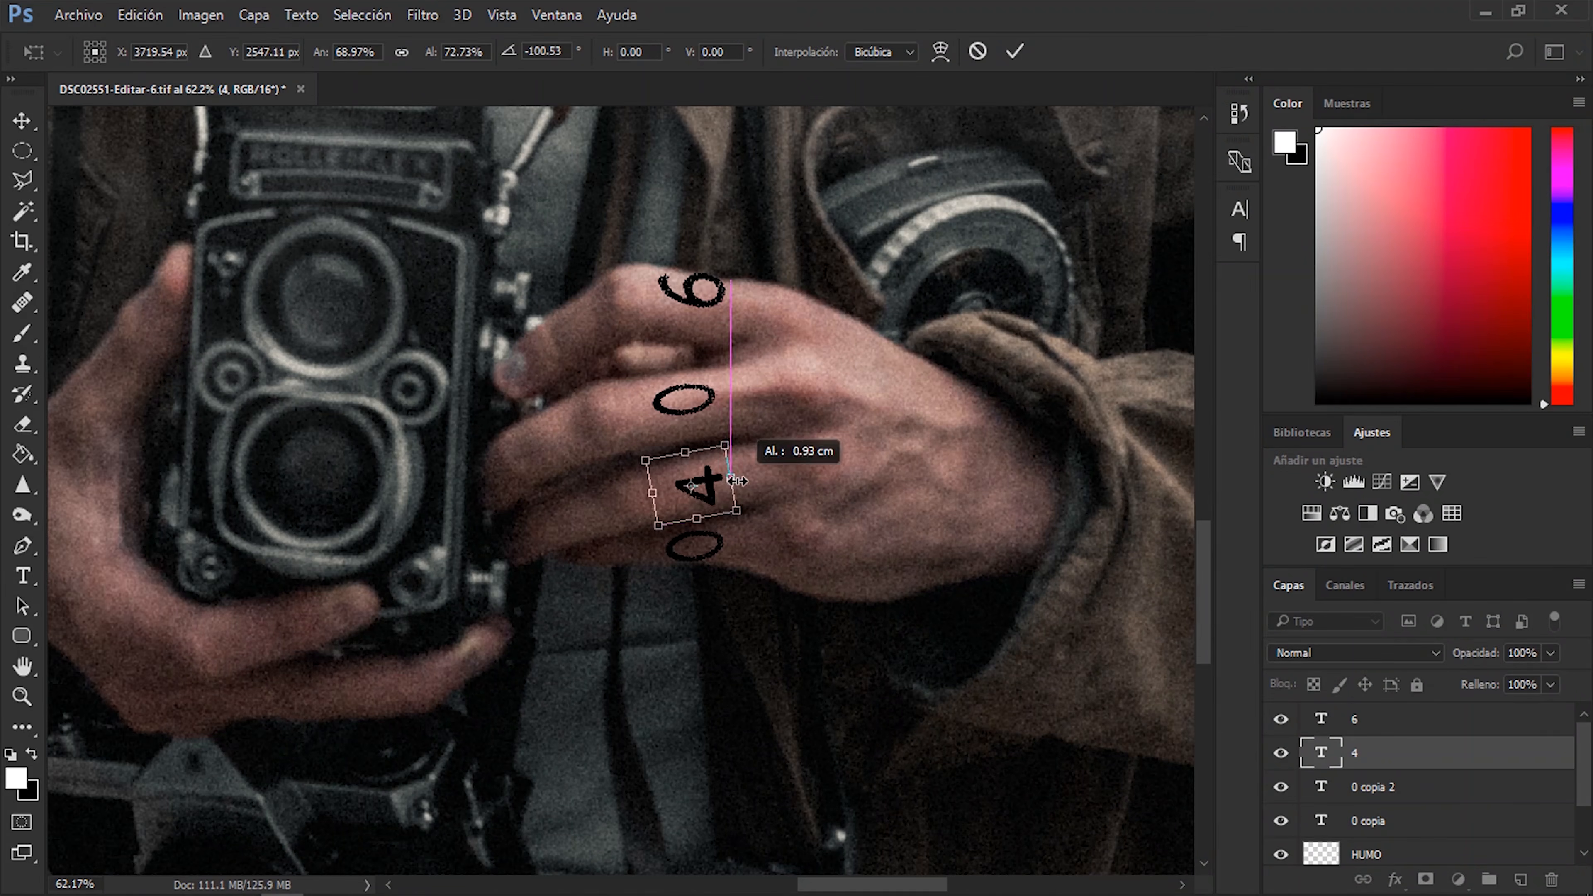
Step: Warp the digit 6 on the hand to follow the curve of the finger
click(1056, 331)
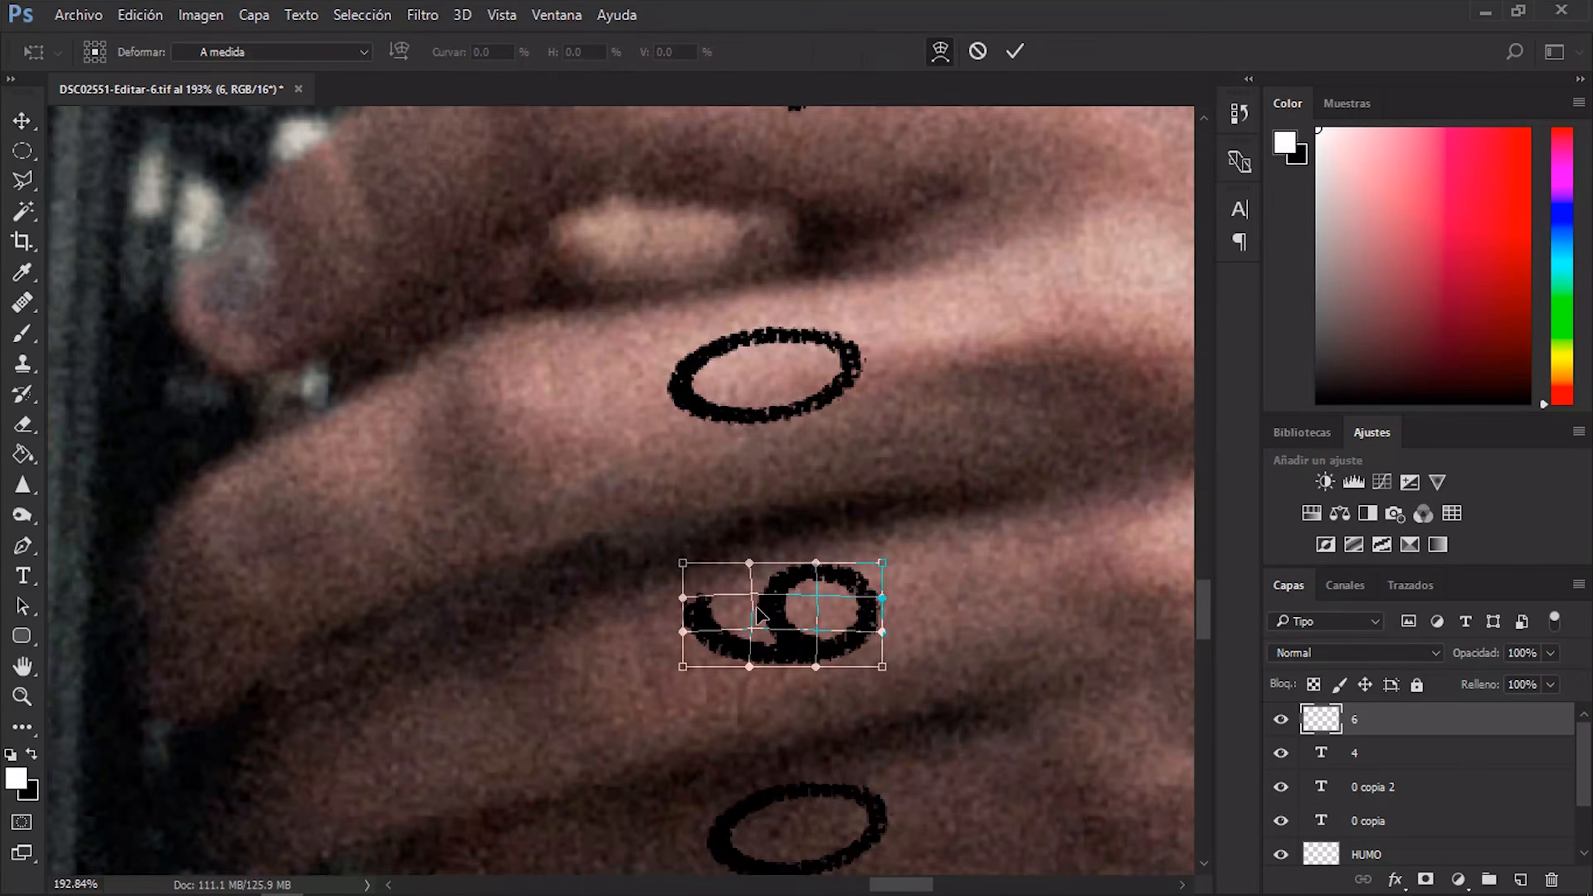